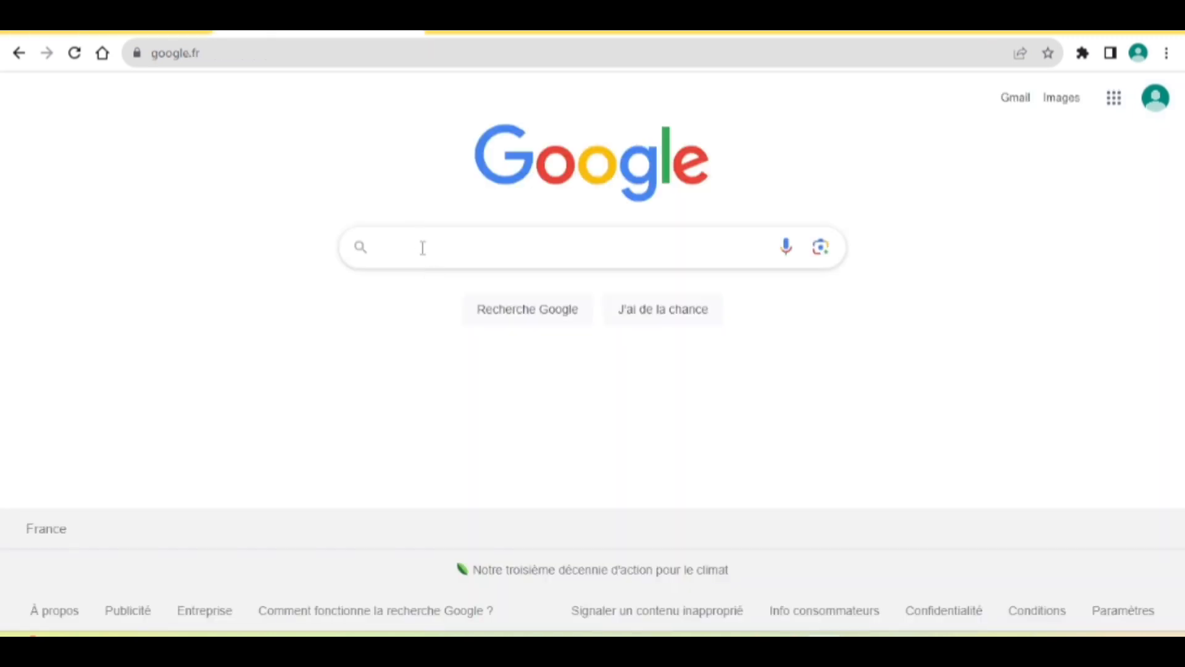
Search Google for 'pastel.diplomatie.gouv.fr campus france' and scroll through the results.
left_click(418, 246)
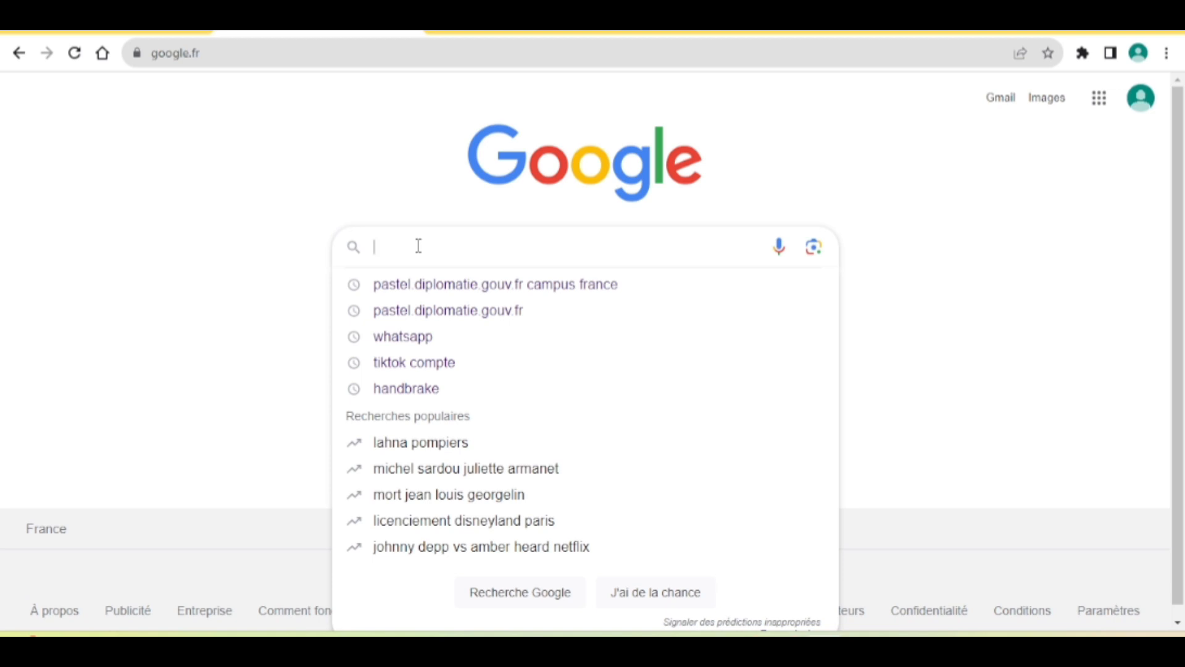
type("pastel")
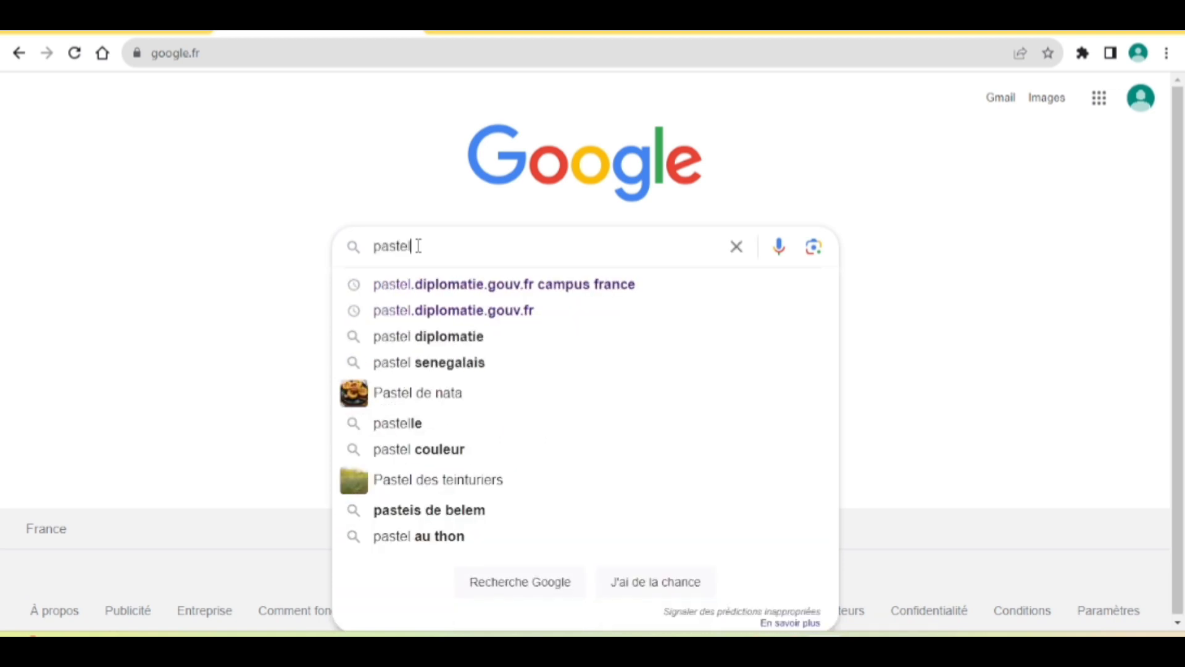
type(".d")
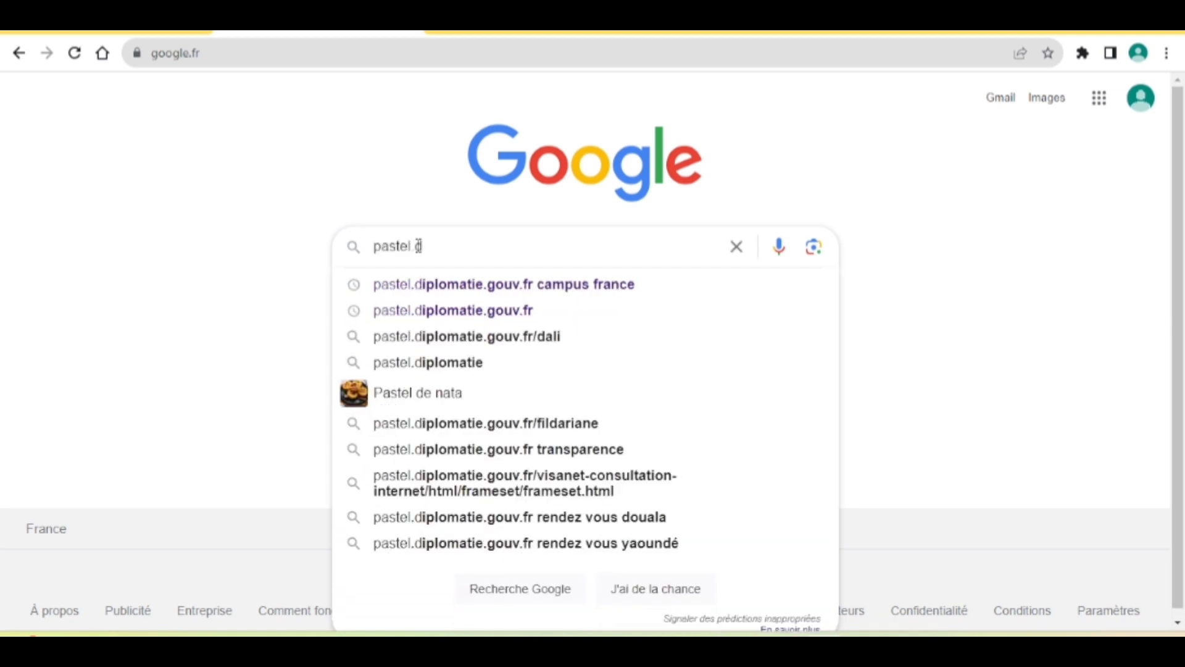
type("iplomati")
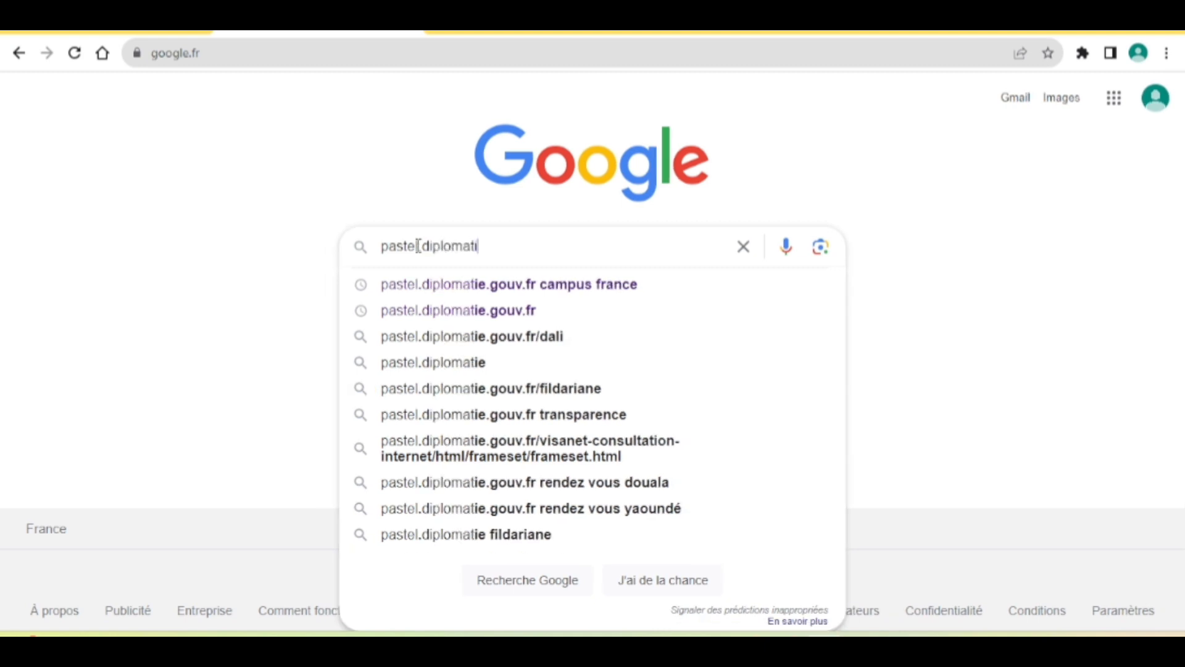
type("e.gouv")
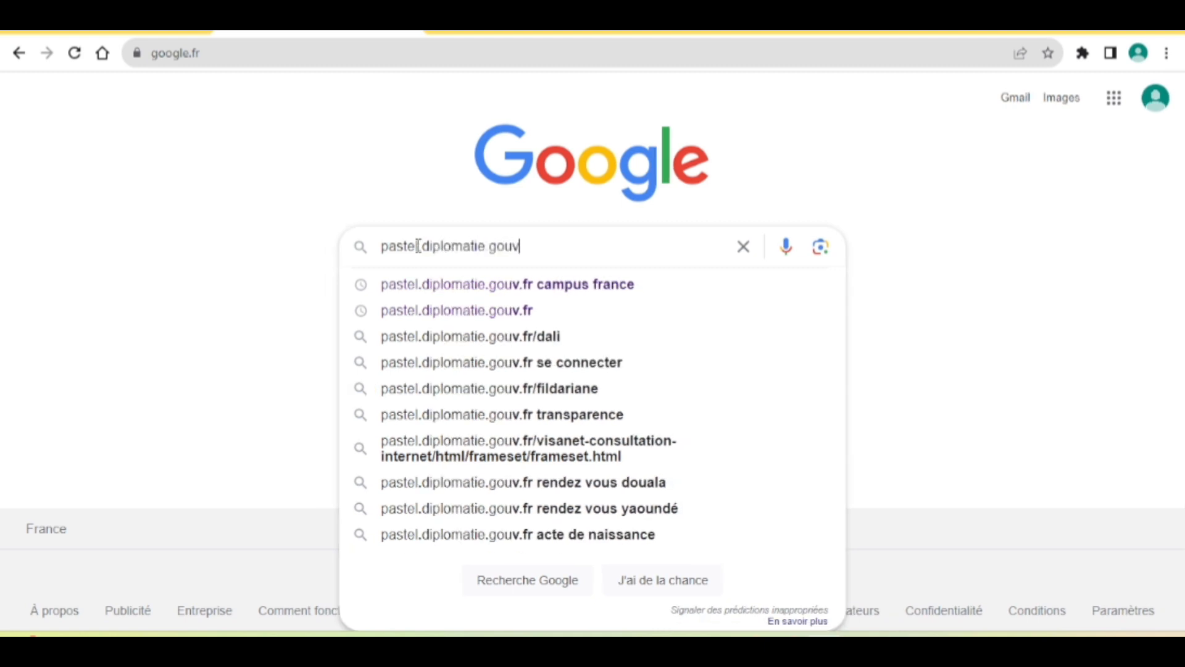
type(".fr ")
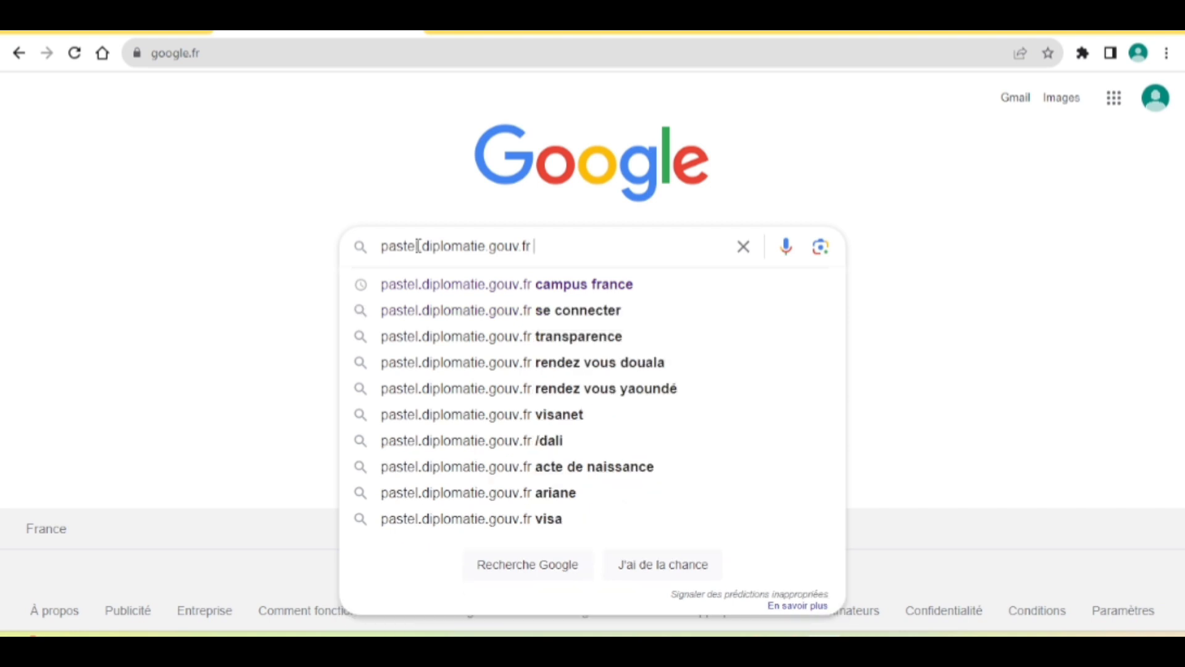
type("campus france")
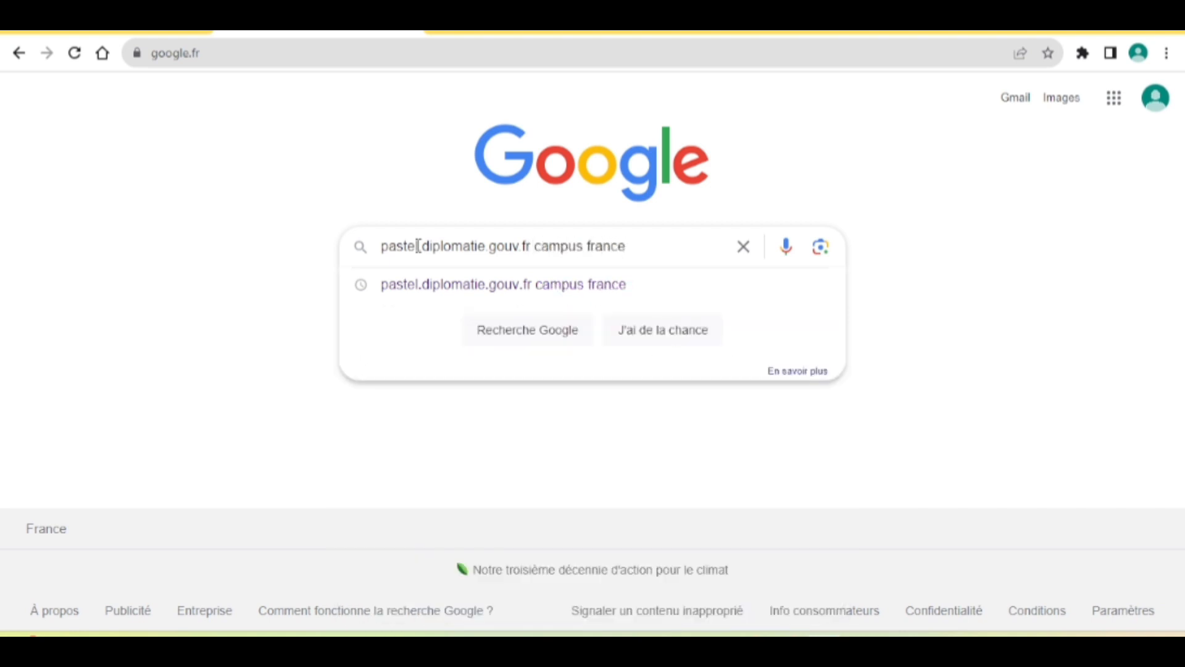
key("Return")
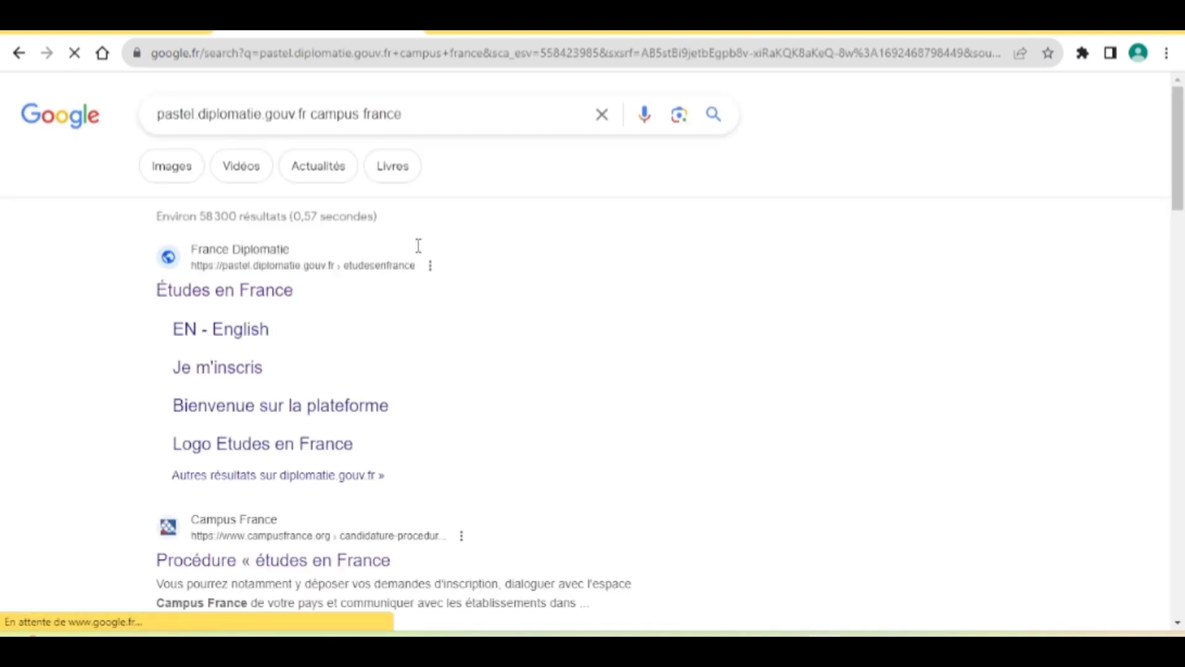
scroll(265, 339, "down", 5)
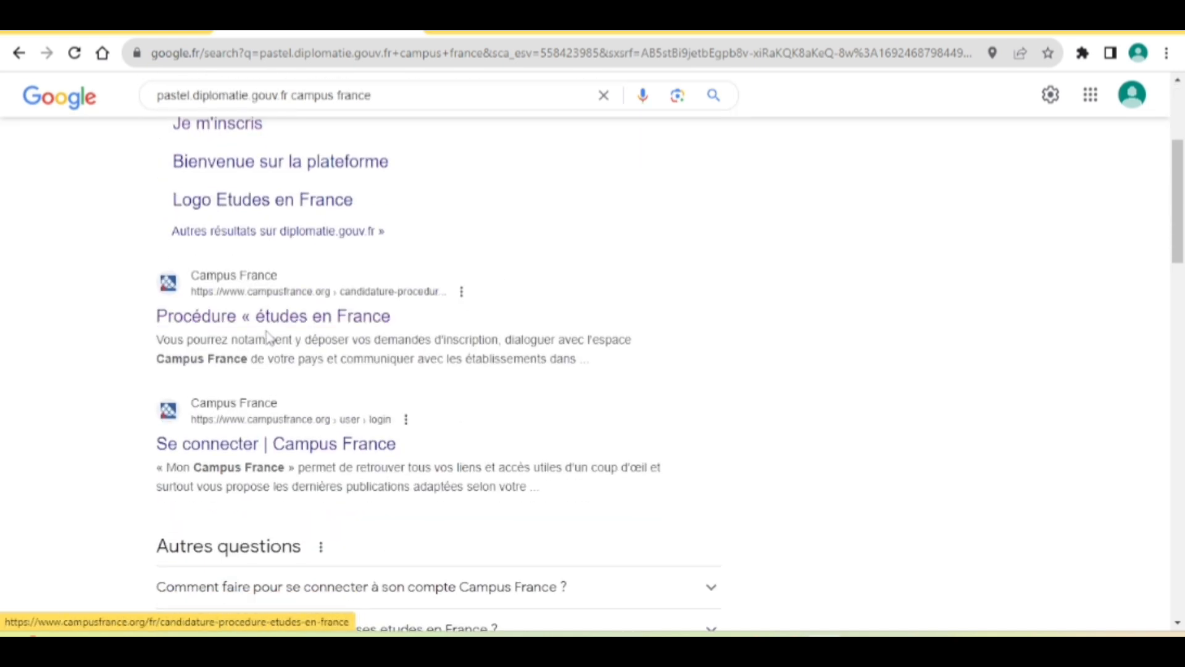
Read the 'Procédure « études en France »' article, then follow its link to the Études en France platform.
left_click(266, 279)
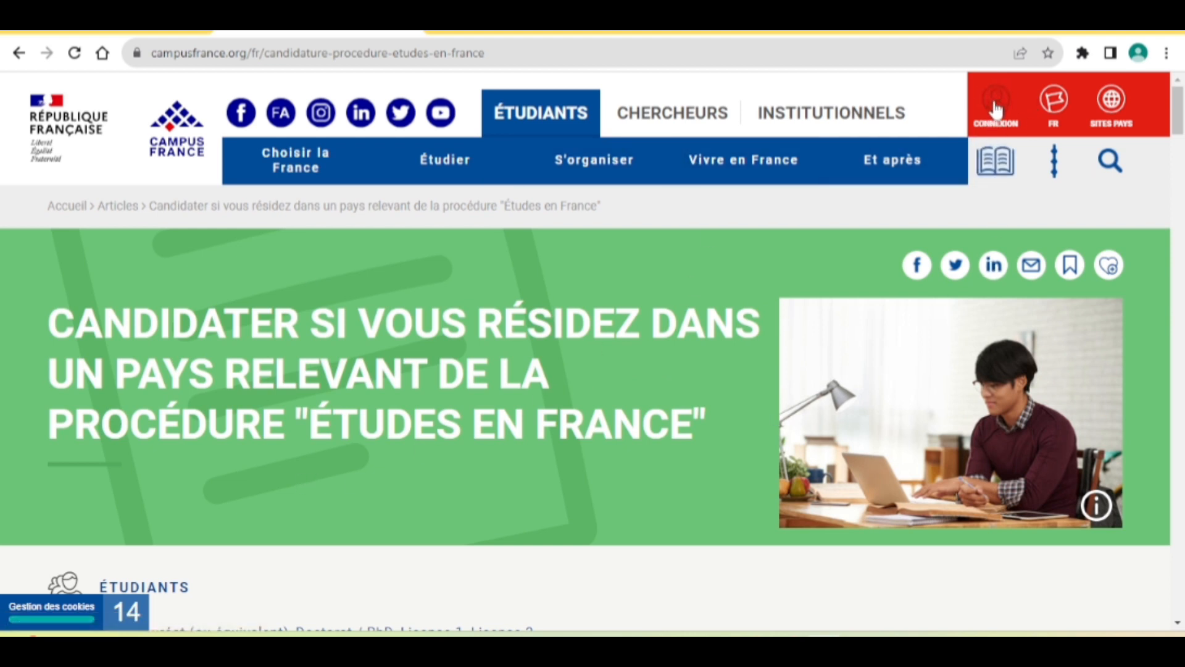
scroll(678, 403, "down", 12)
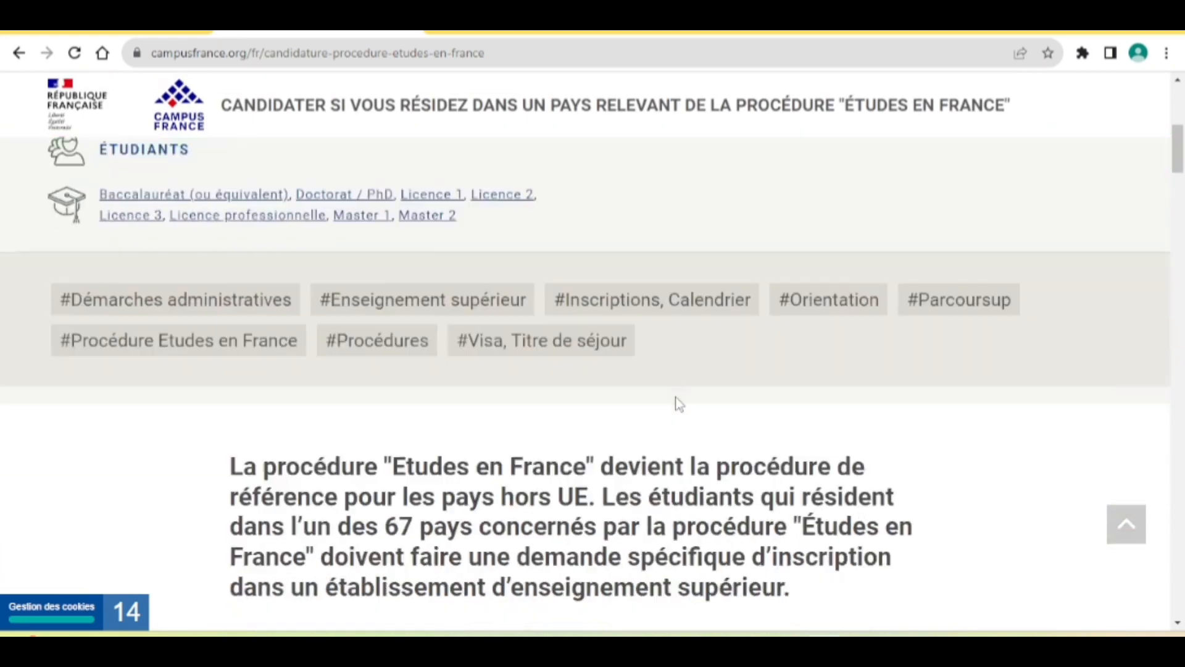
scroll(680, 404, "down", 12)
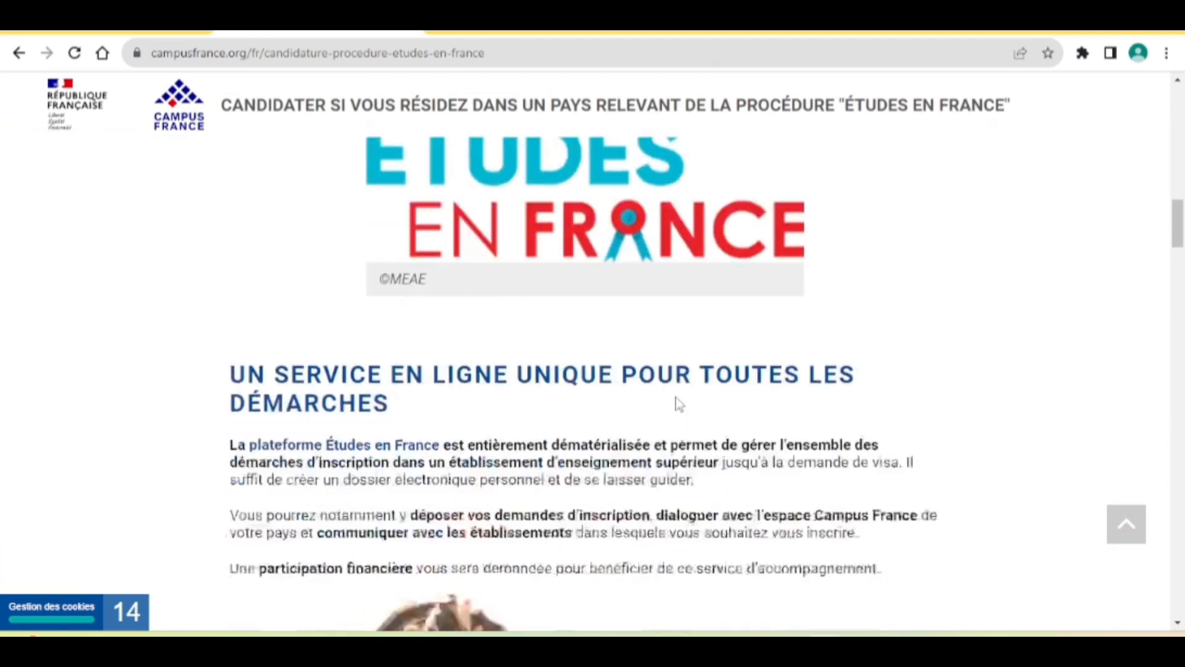
scroll(680, 404, "down", 15)
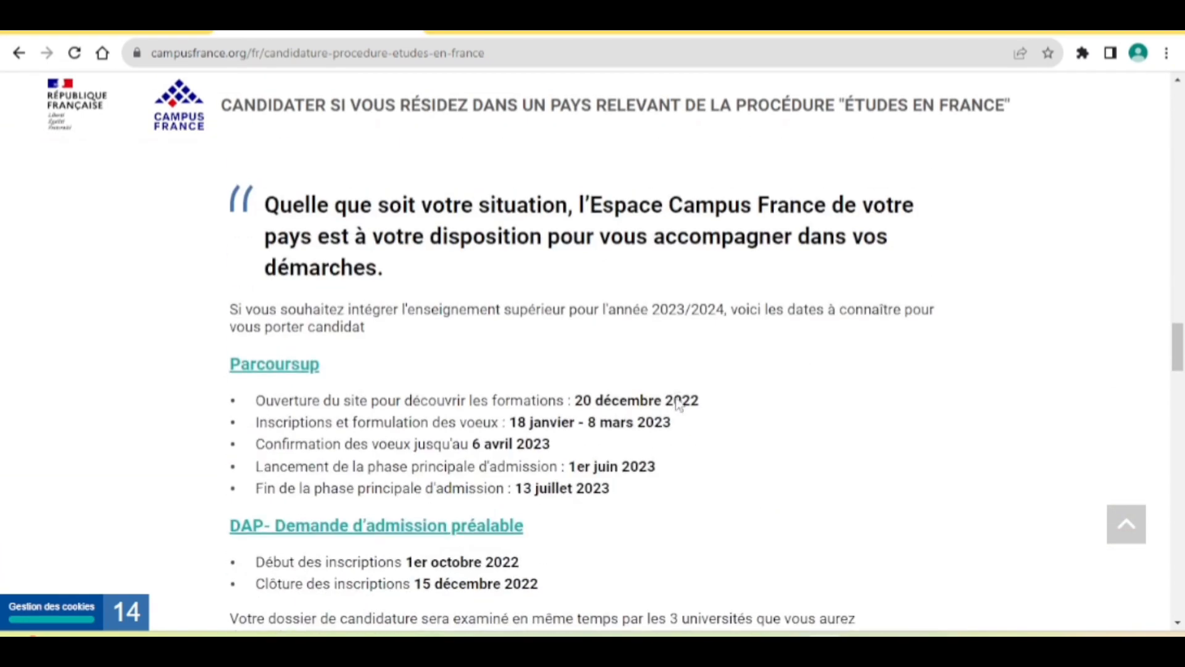
scroll(678, 402, "down", 15)
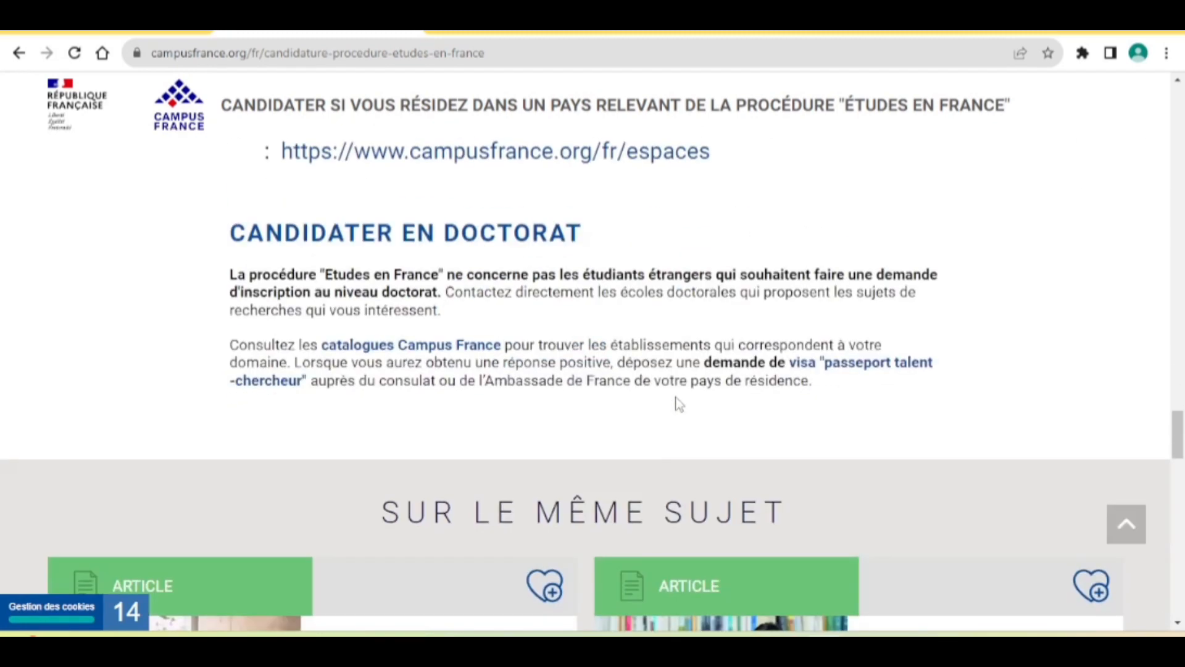
scroll(680, 404, "down", 6)
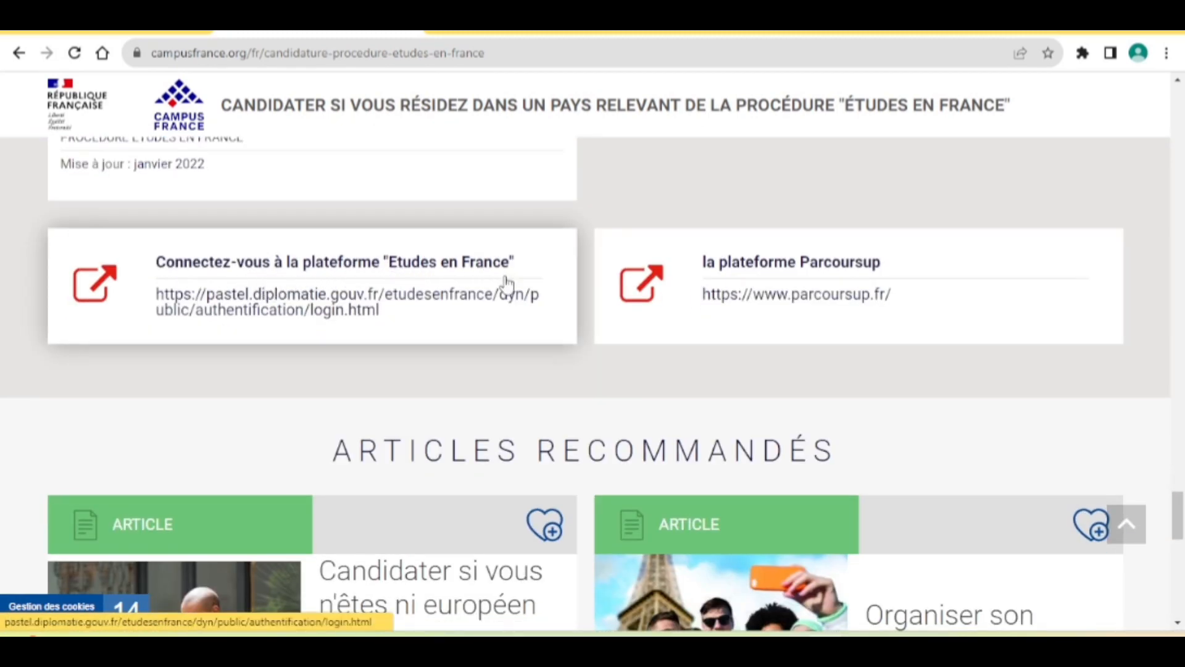
left_click(297, 308)
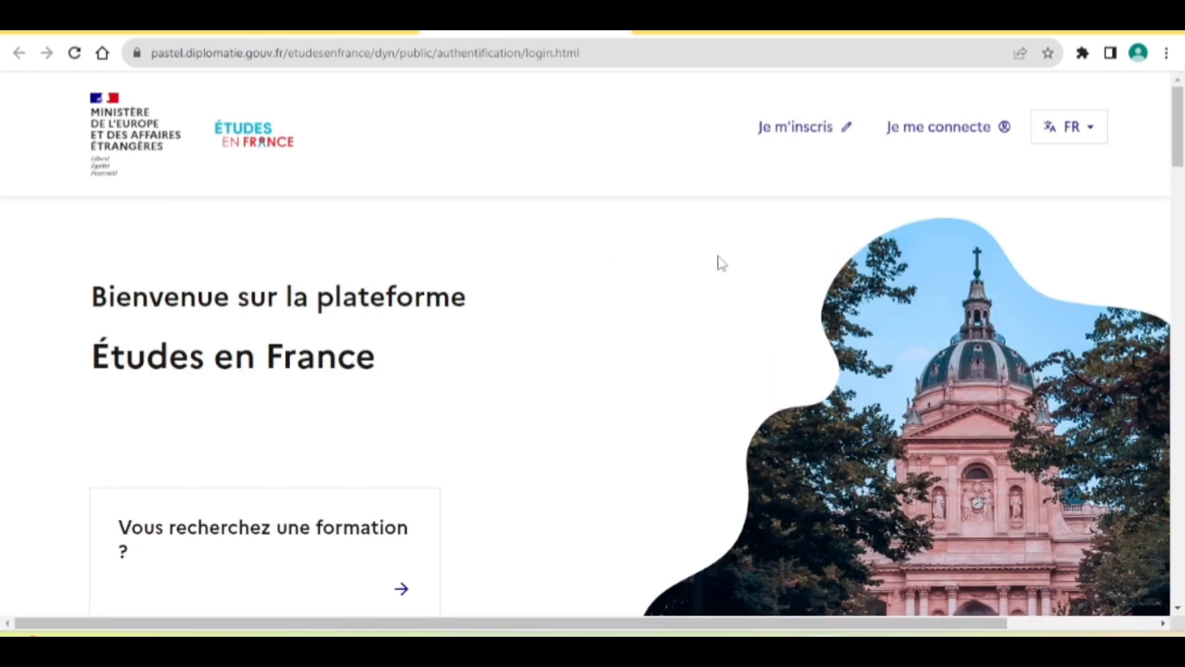
Start registration with 'Je m'inscris' and choose Espace Campus France Sénégal as the office.
left_click(800, 131)
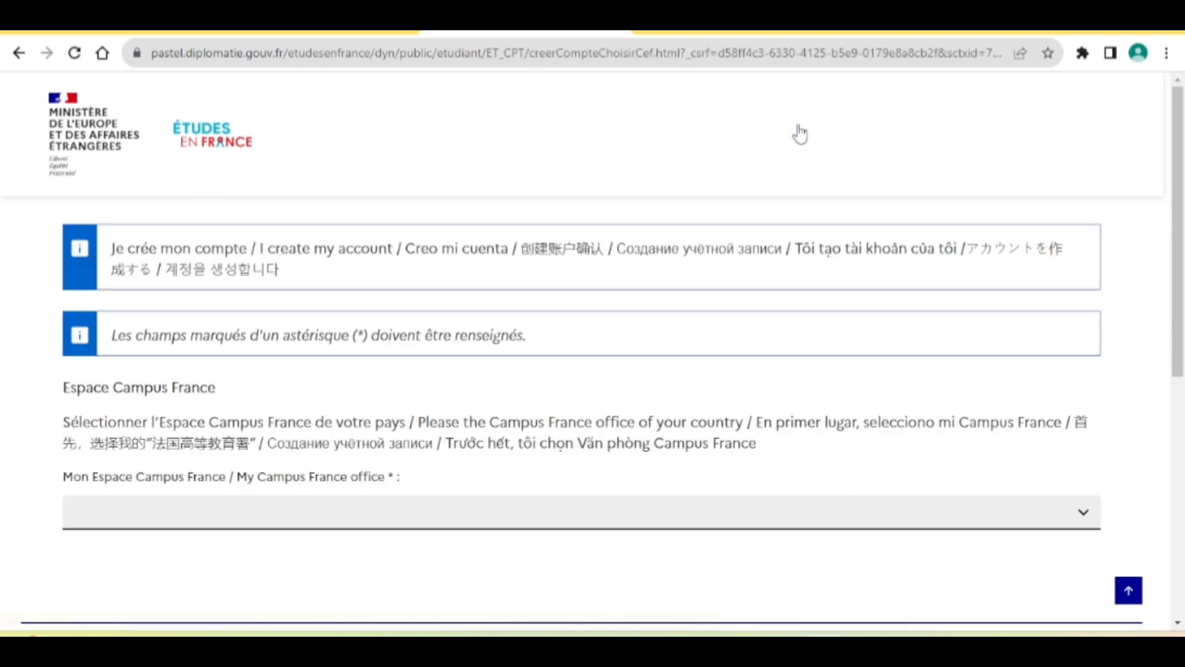
scroll(561, 463, "down", 1)
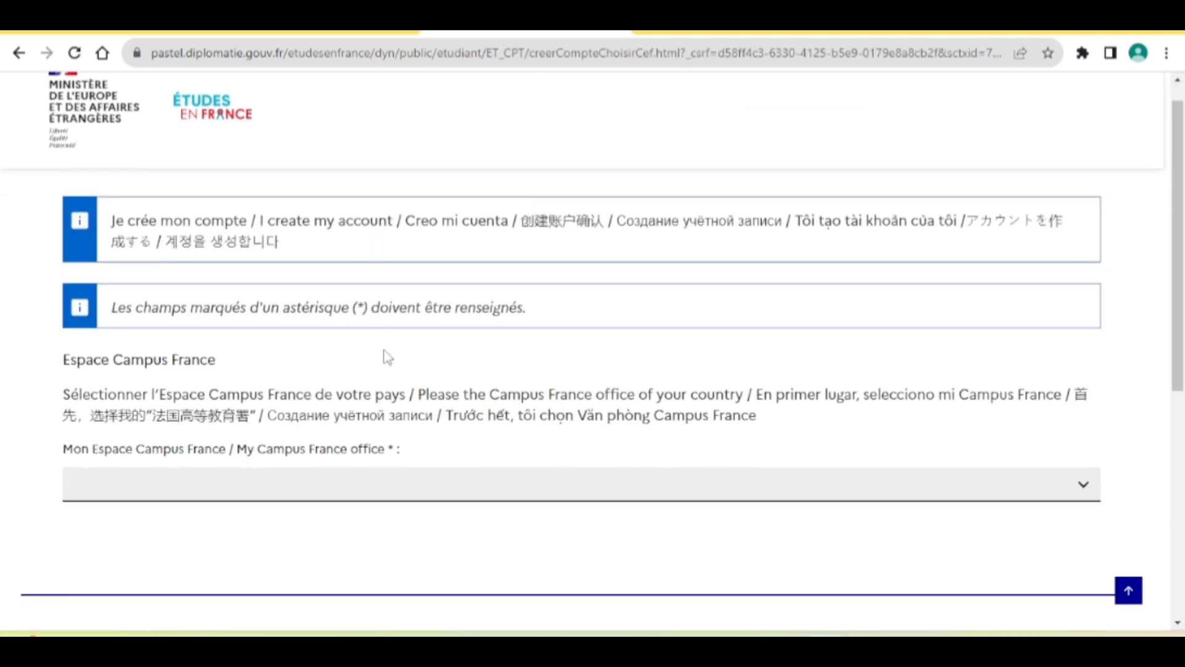
scroll(384, 355, "down", 1)
scroll(386, 355, "down", 1)
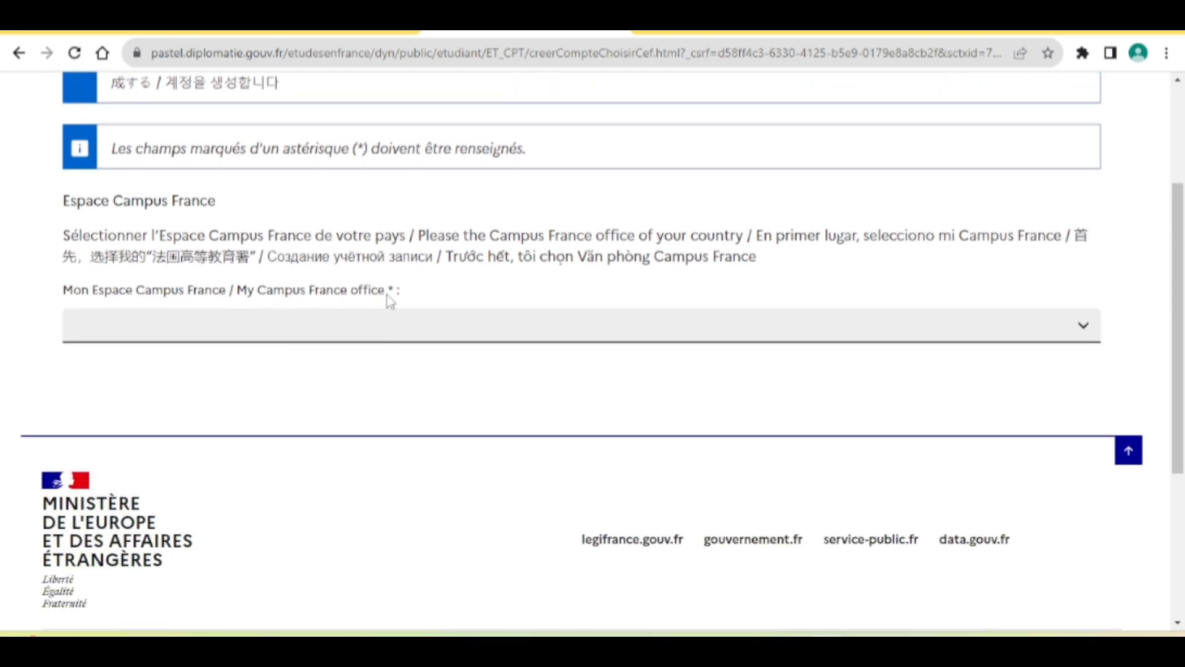
left_click(277, 332)
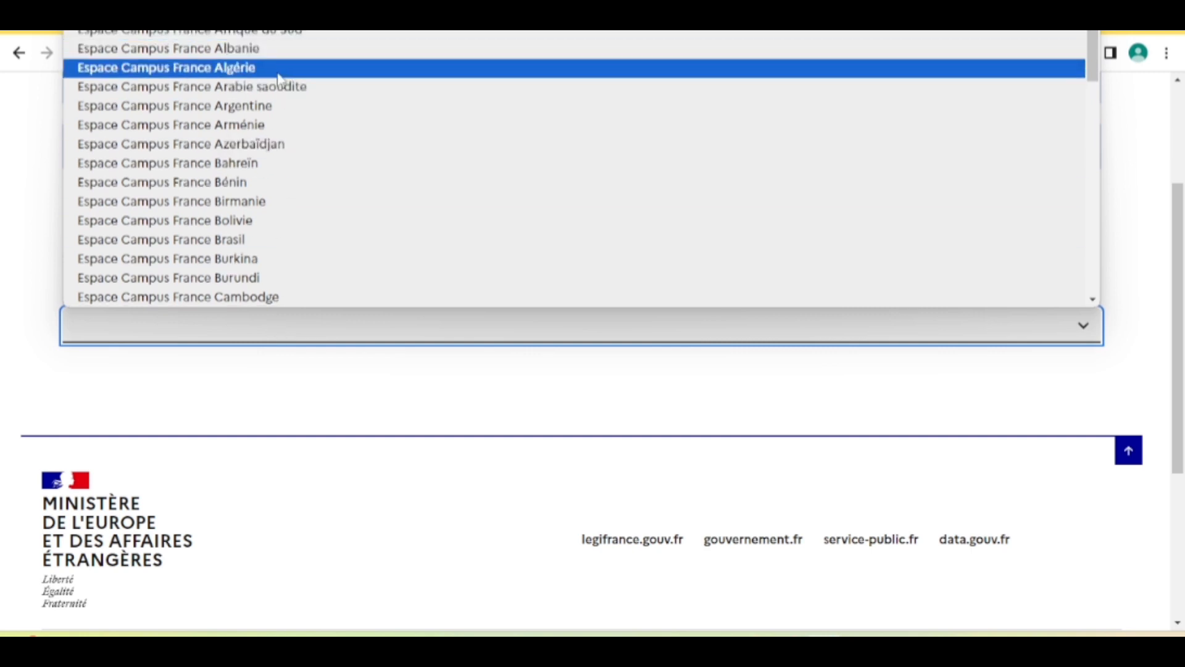
scroll(278, 146, "down", 3)
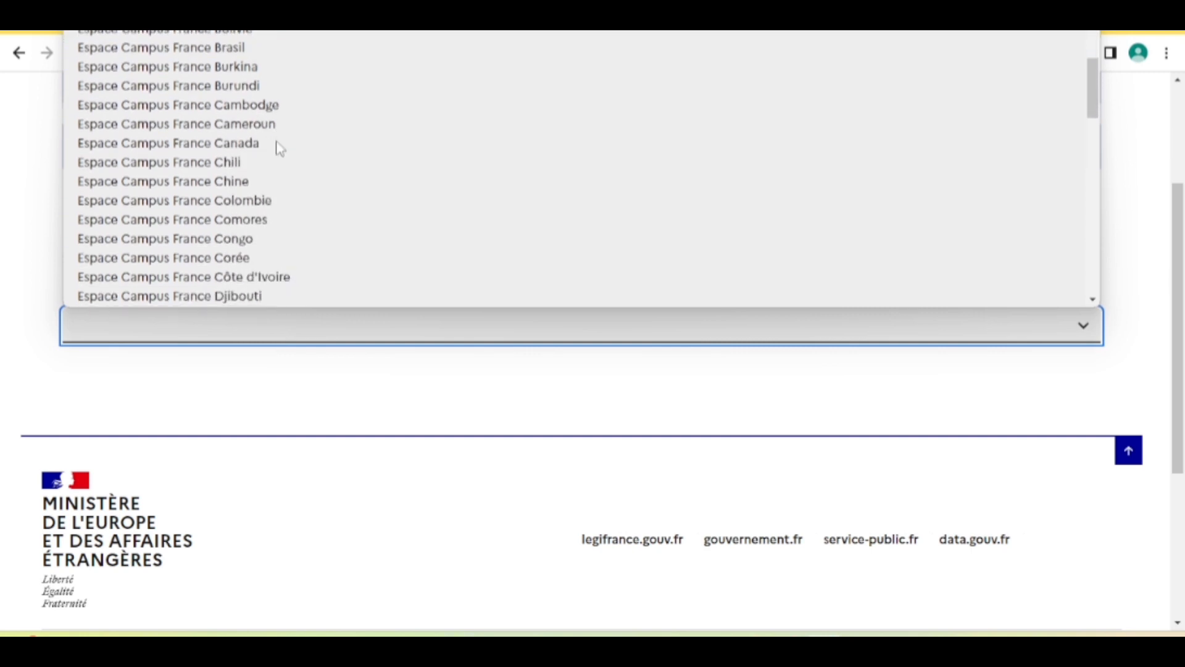
scroll(279, 148, "down", 7)
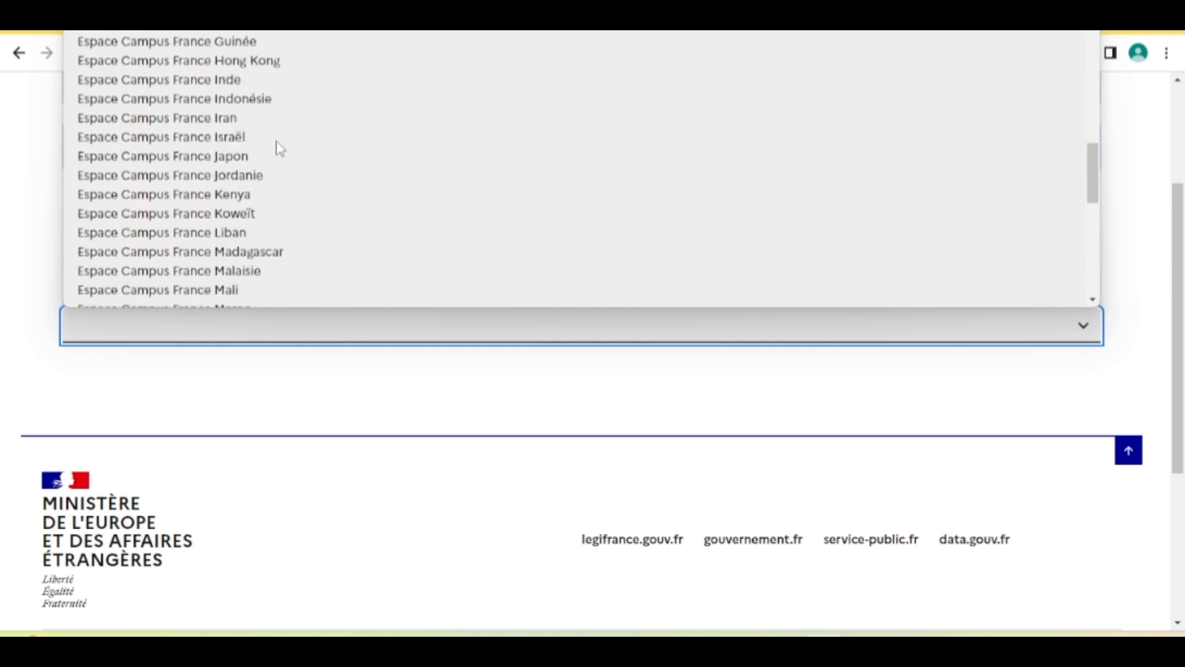
scroll(279, 148, "down", 8)
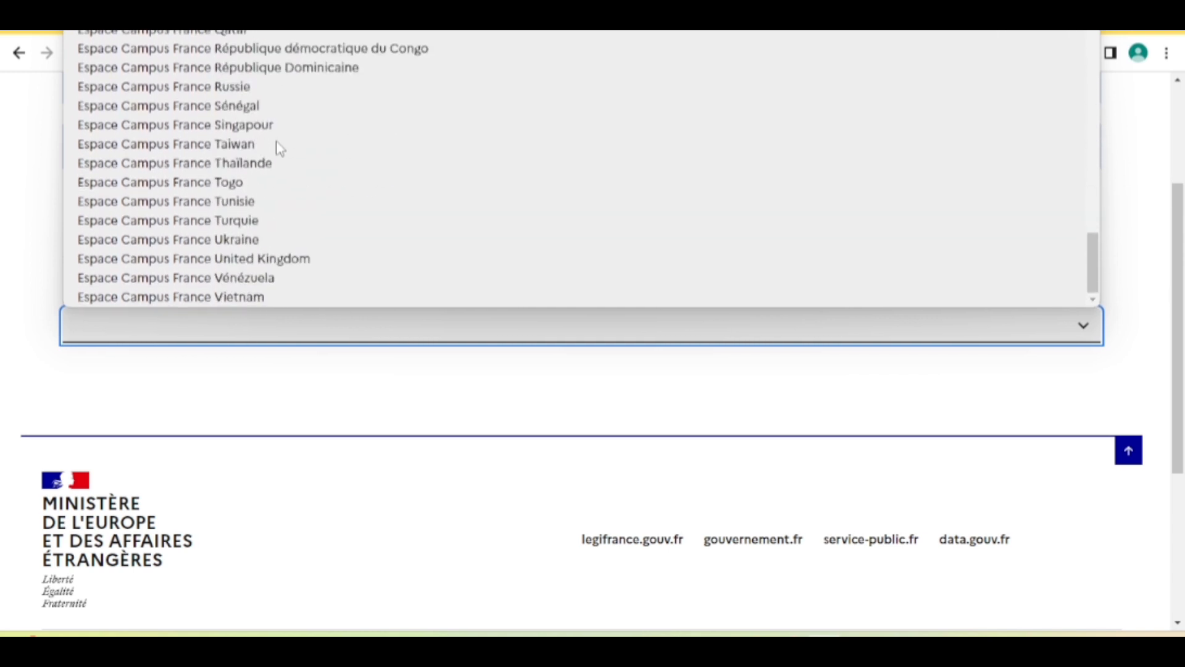
left_click(250, 110)
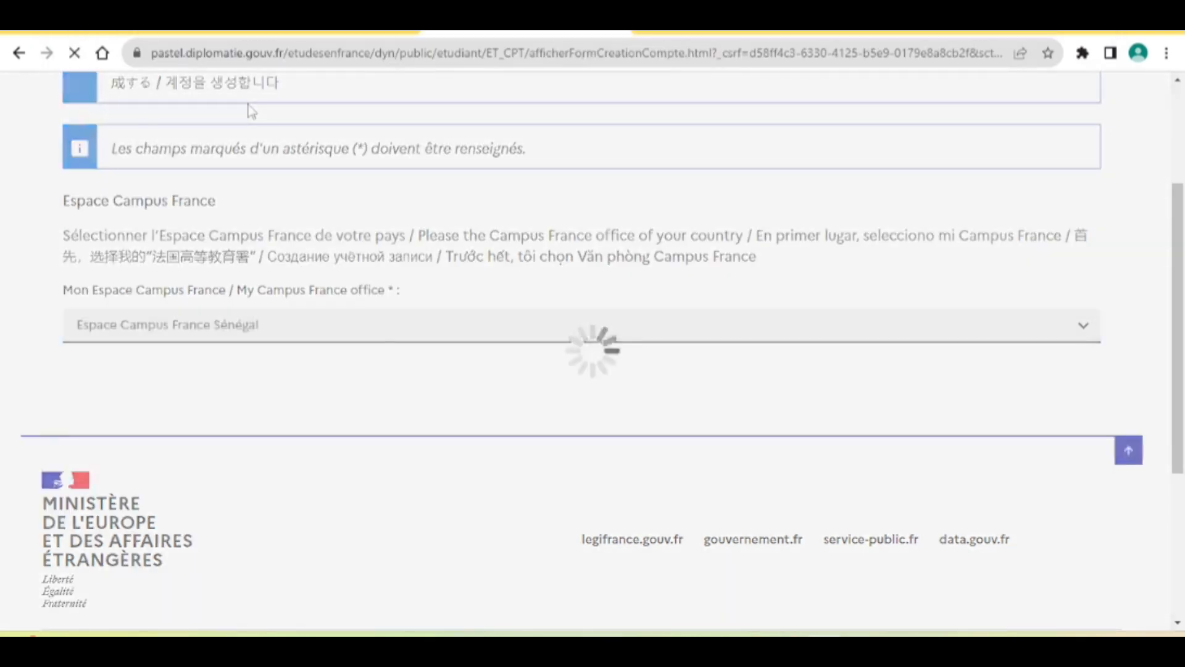
Enter the account e-mail address in both Adresse électronique and its confirmation field.
scroll(882, 454, "down", 1)
scroll(881, 454, "down", 4)
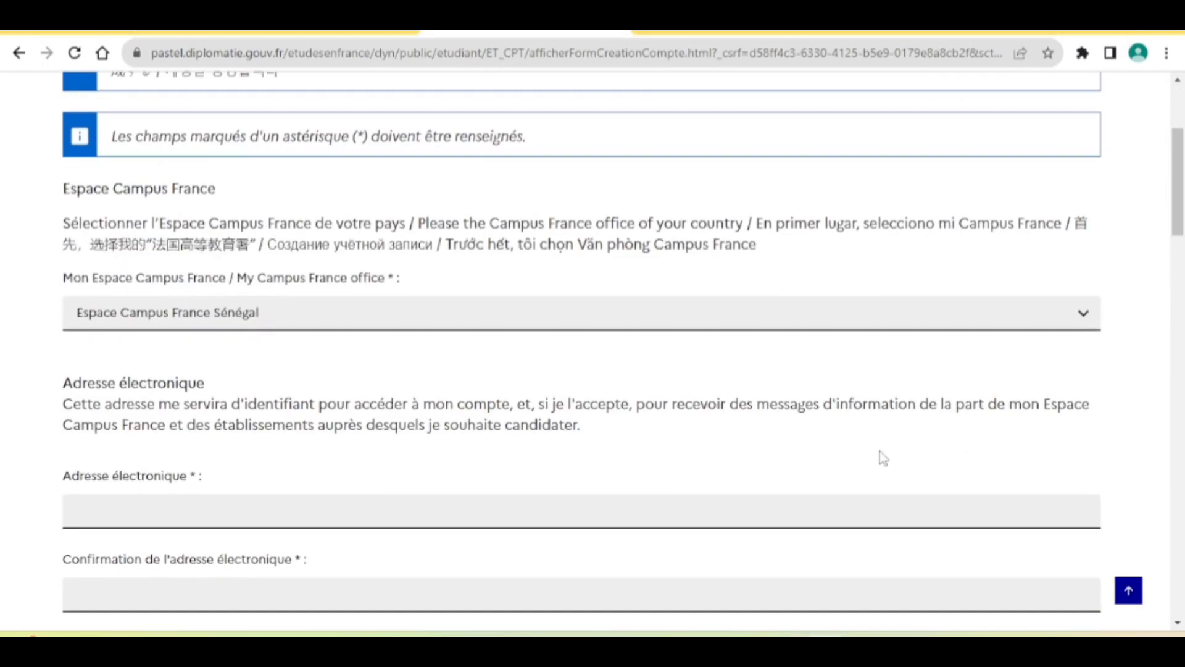
scroll(707, 379, "down", 1)
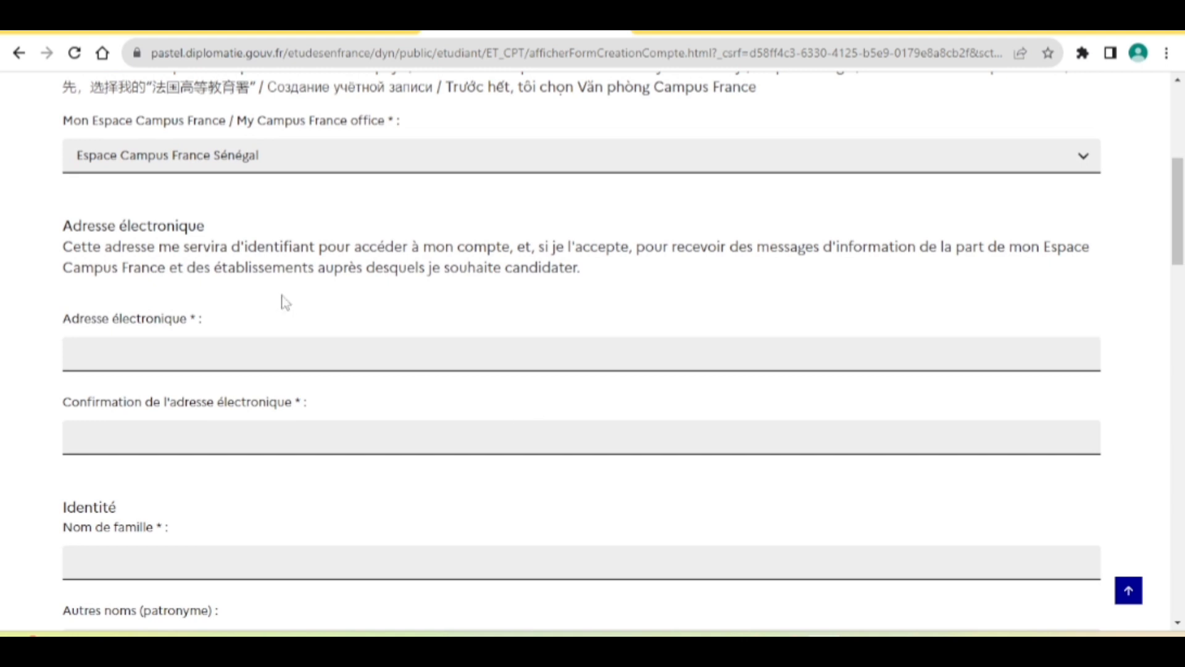
left_click(233, 360)
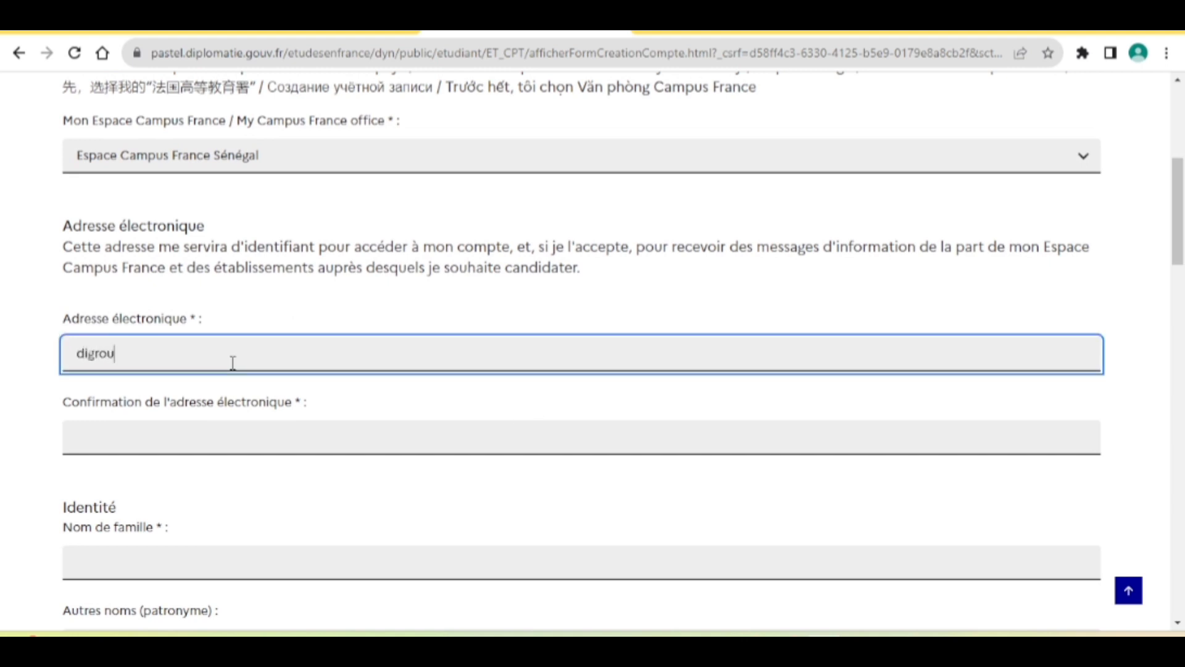
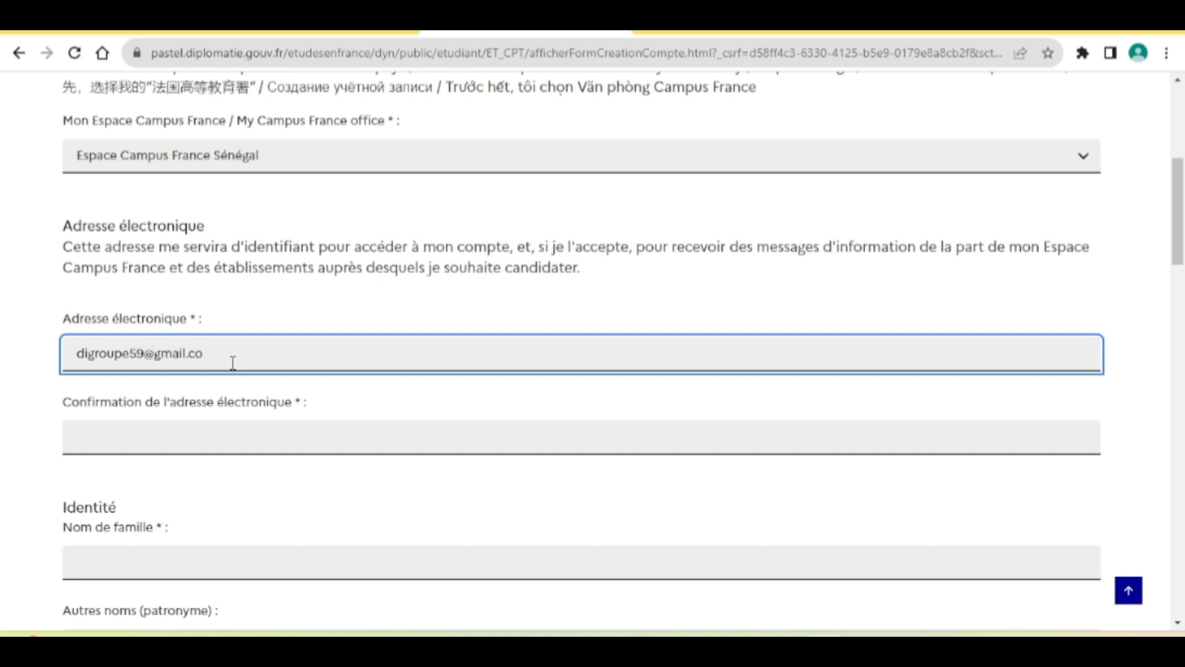
left_click(200, 439)
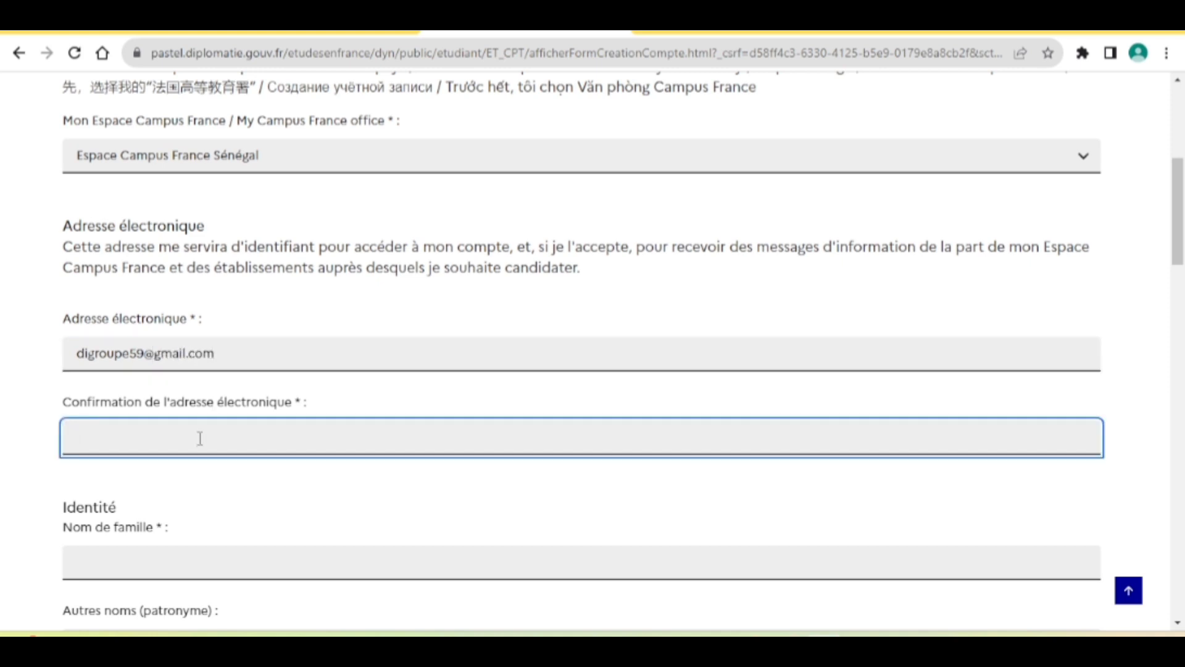
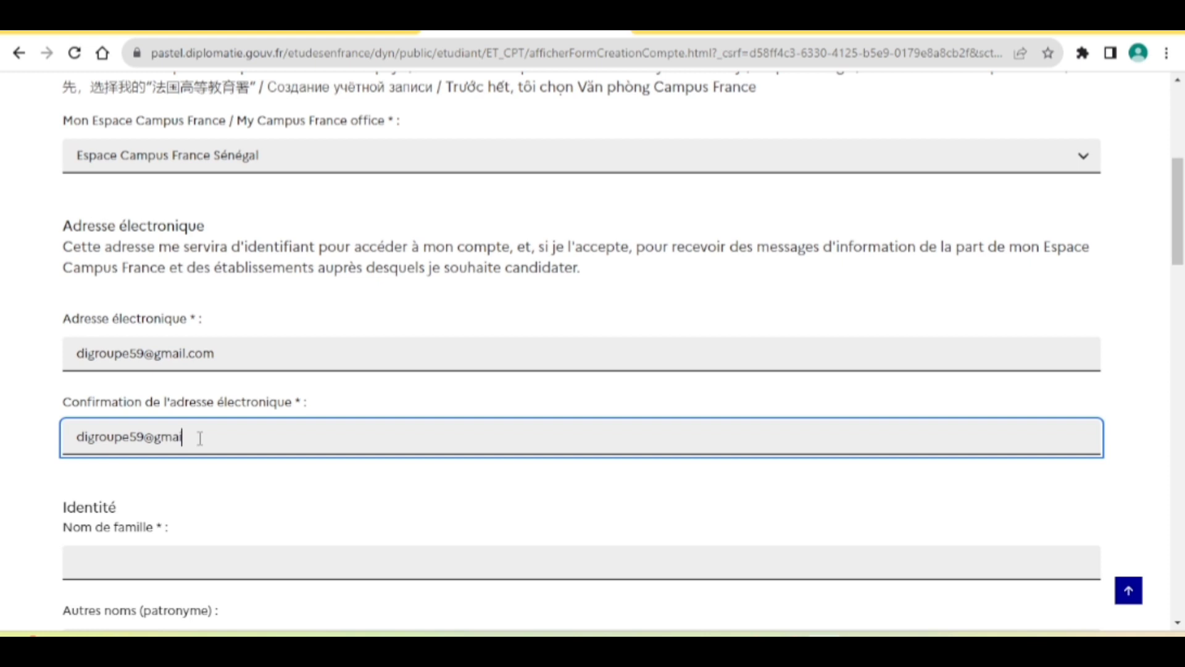
scroll(200, 439, "down", 3)
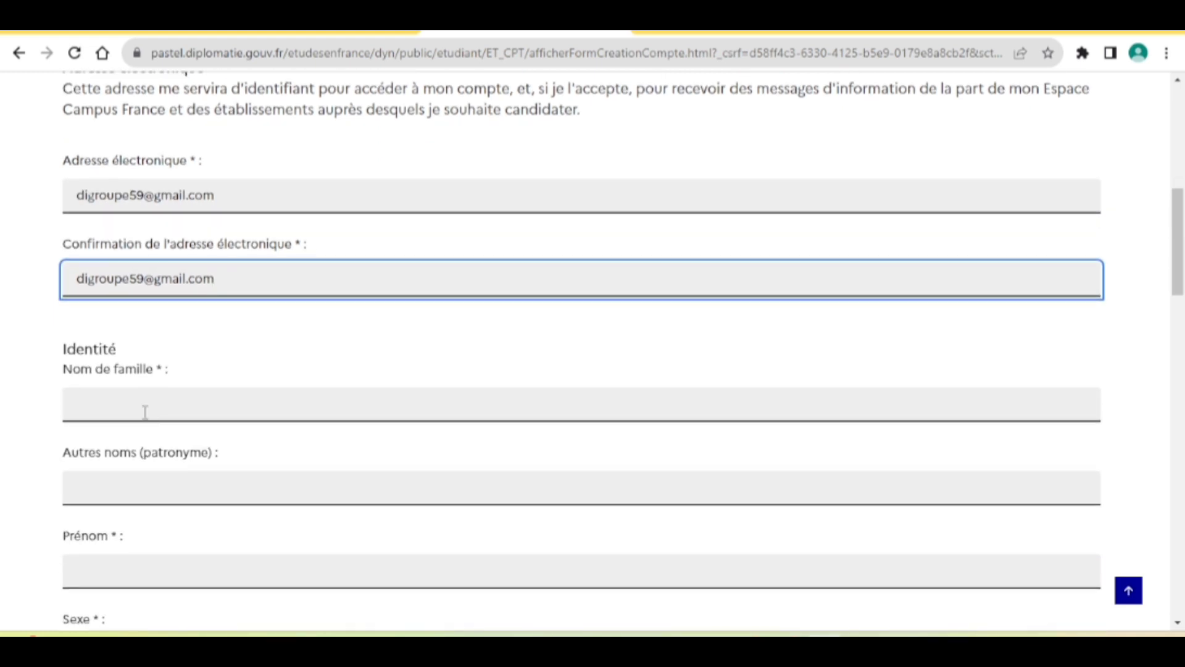
Enter the candidate's family name and first name.
left_click(144, 412)
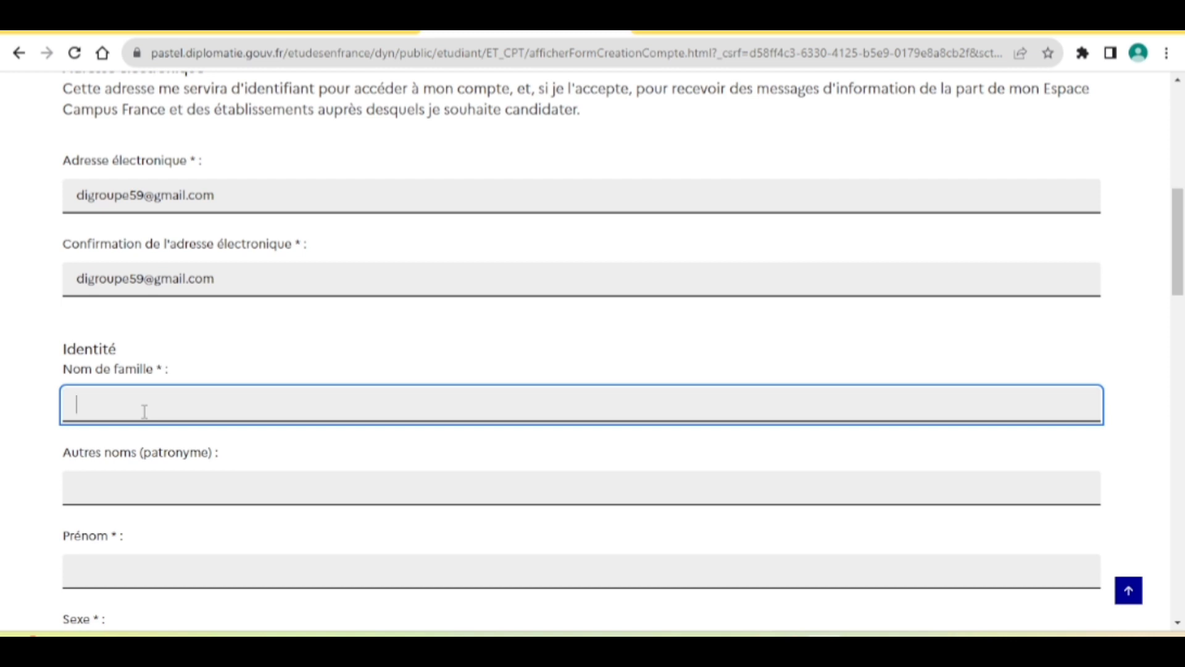
scroll(143, 487, "down", 1)
scroll(144, 487, "down", 1)
left_click(134, 459)
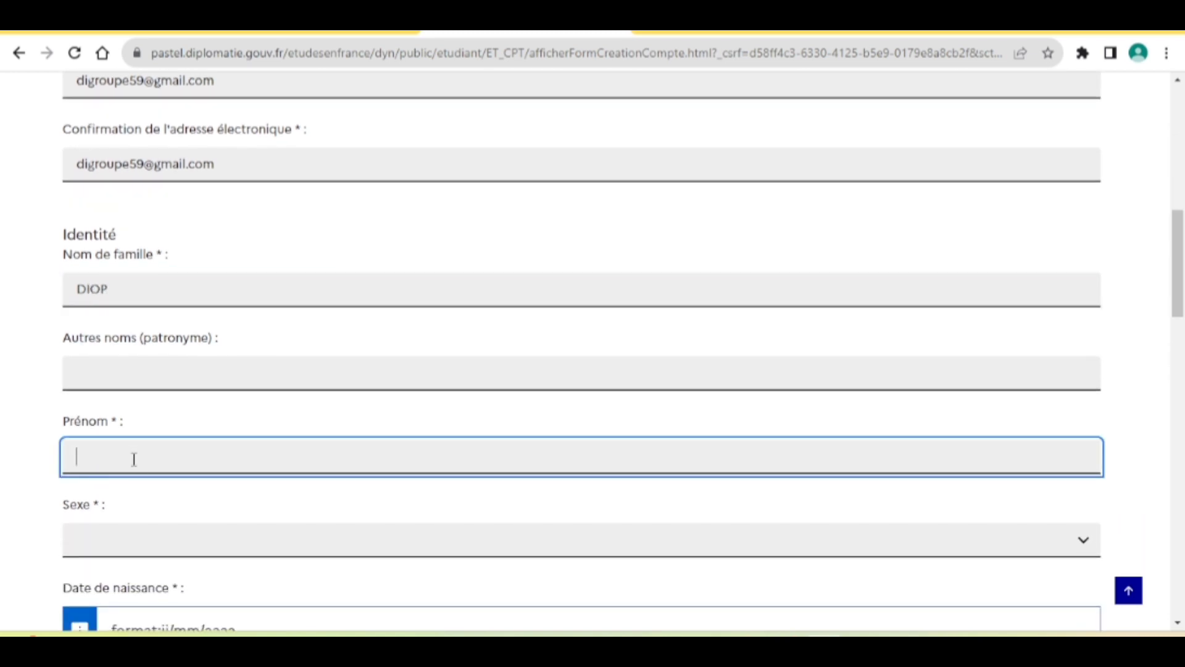
Set sex to Féminin and enter the birth date 14/02/1998.
scroll(134, 459, "down", 2)
left_click(146, 387)
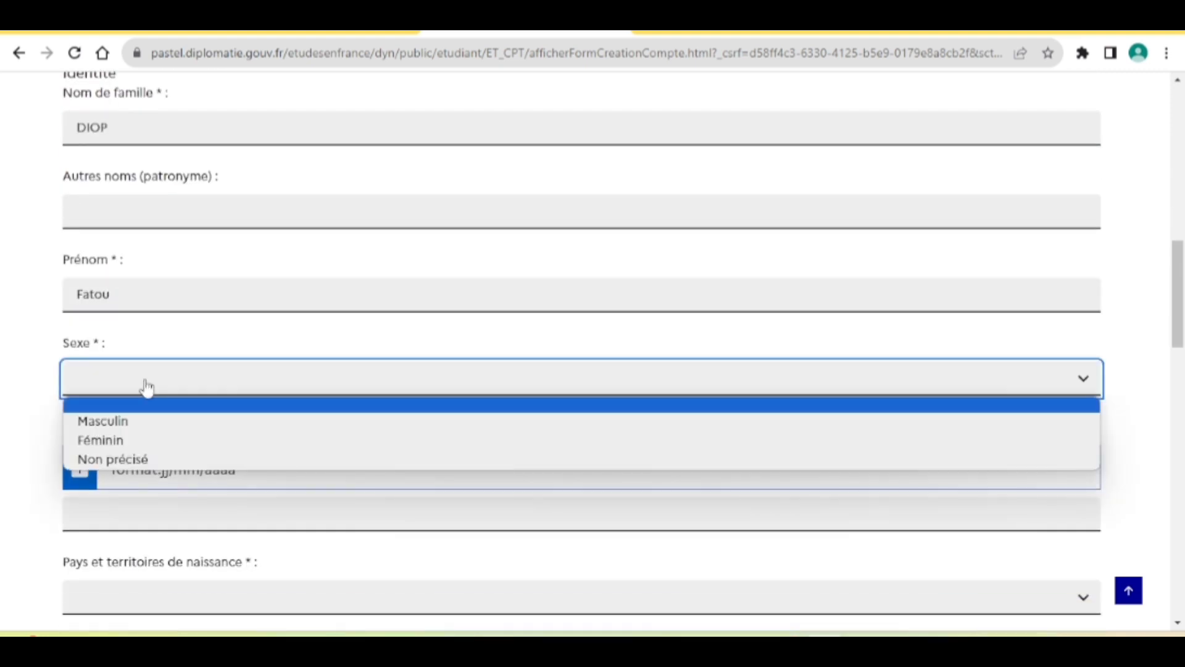
left_click(146, 441)
scroll(143, 444, "down", 3)
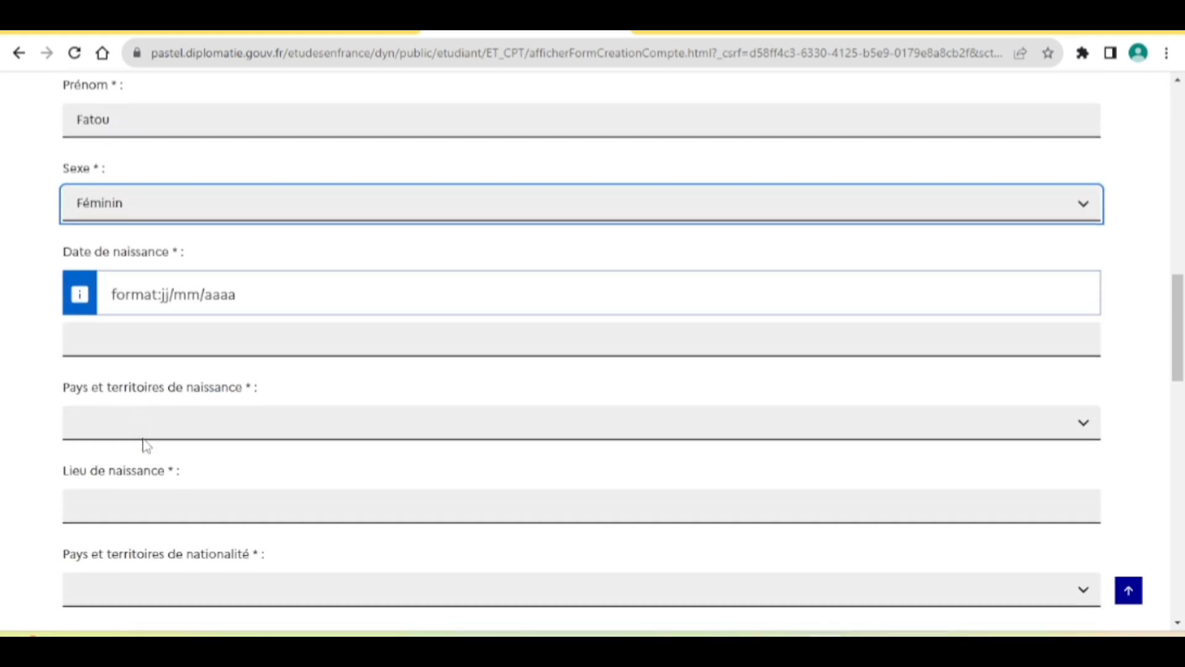
left_click(197, 298)
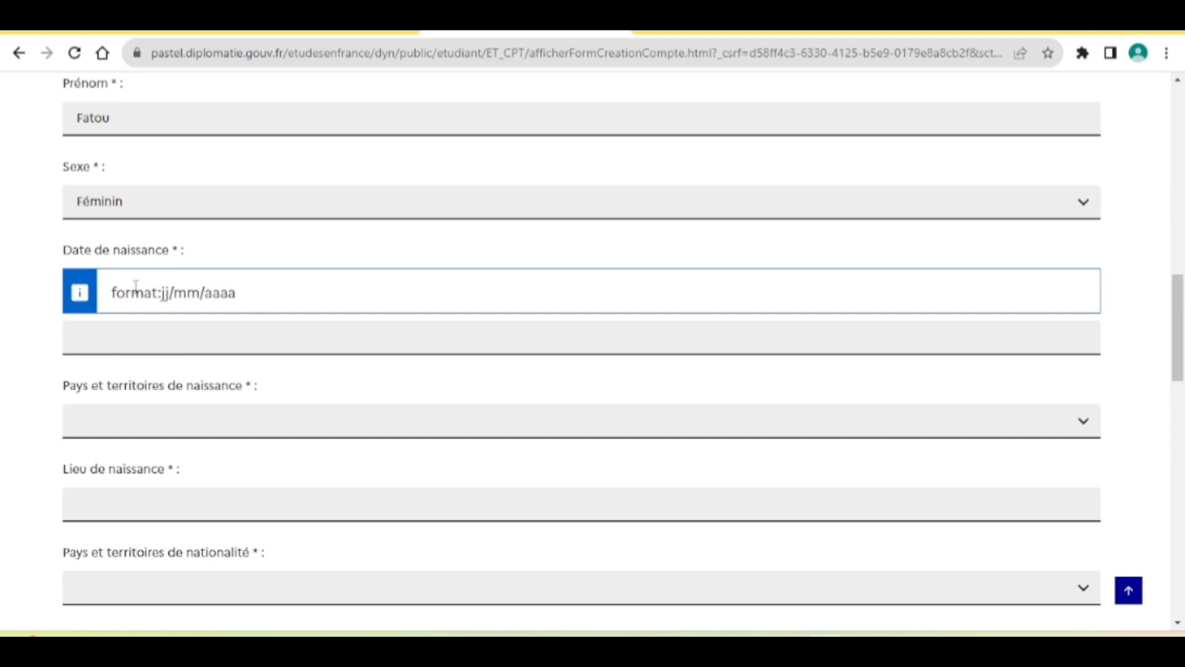
double_click(226, 292)
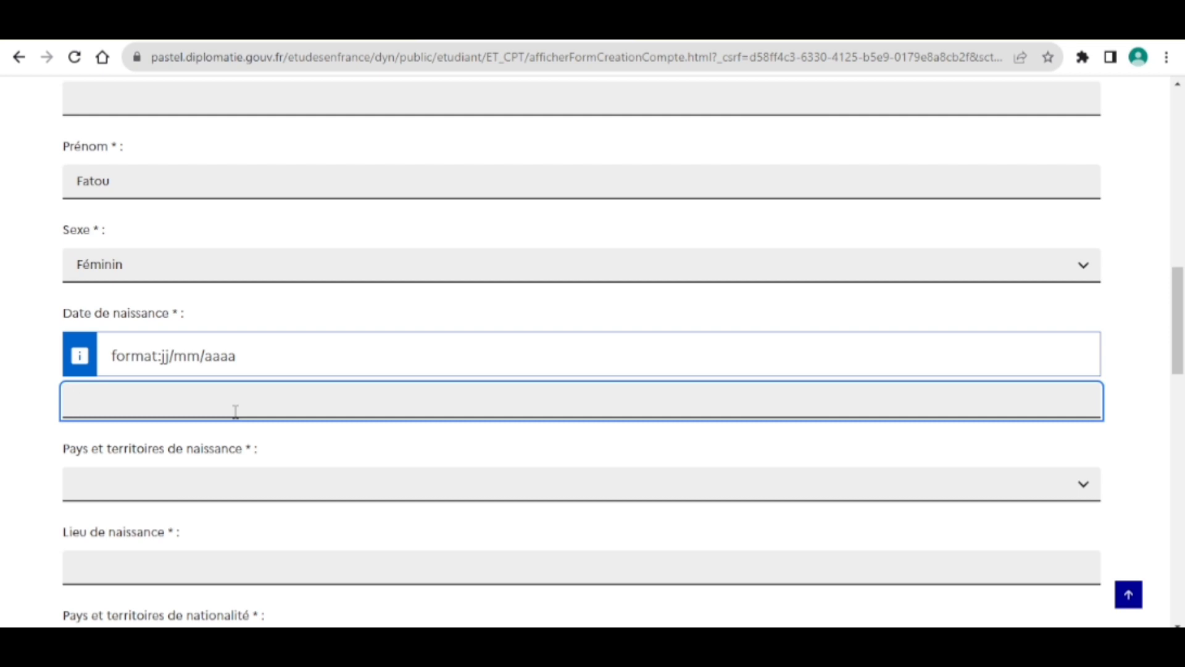
Select Sénégal as the country of birth.
scroll(236, 411, "down", 1)
left_click(210, 427)
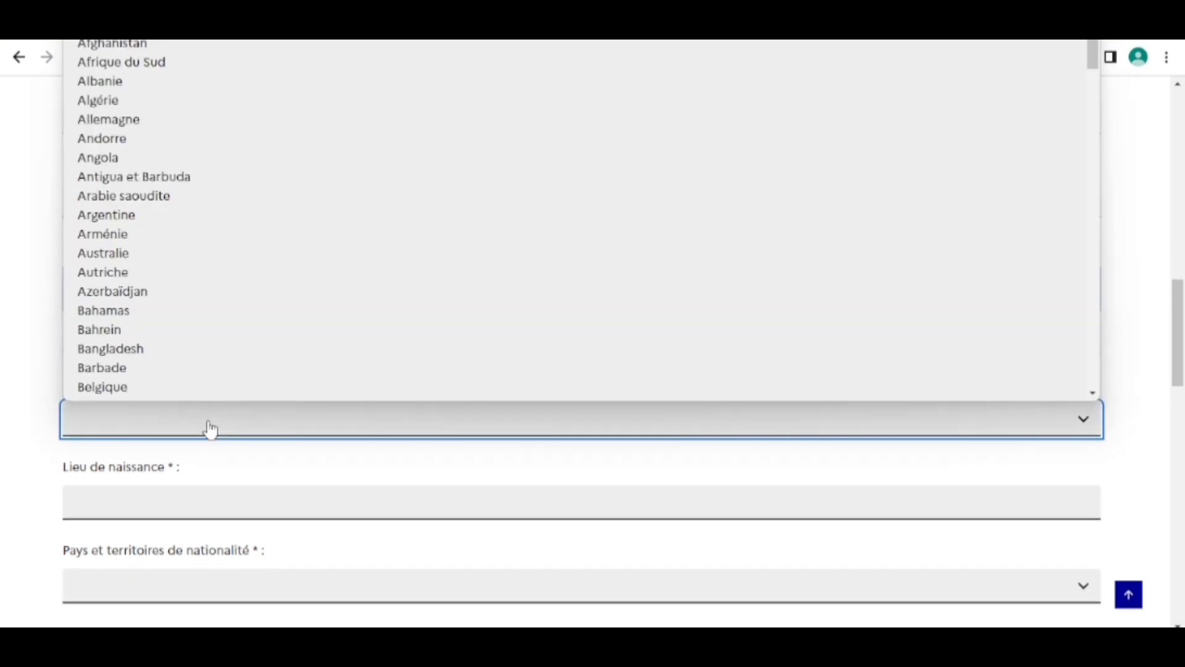
scroll(201, 312, "down", 6)
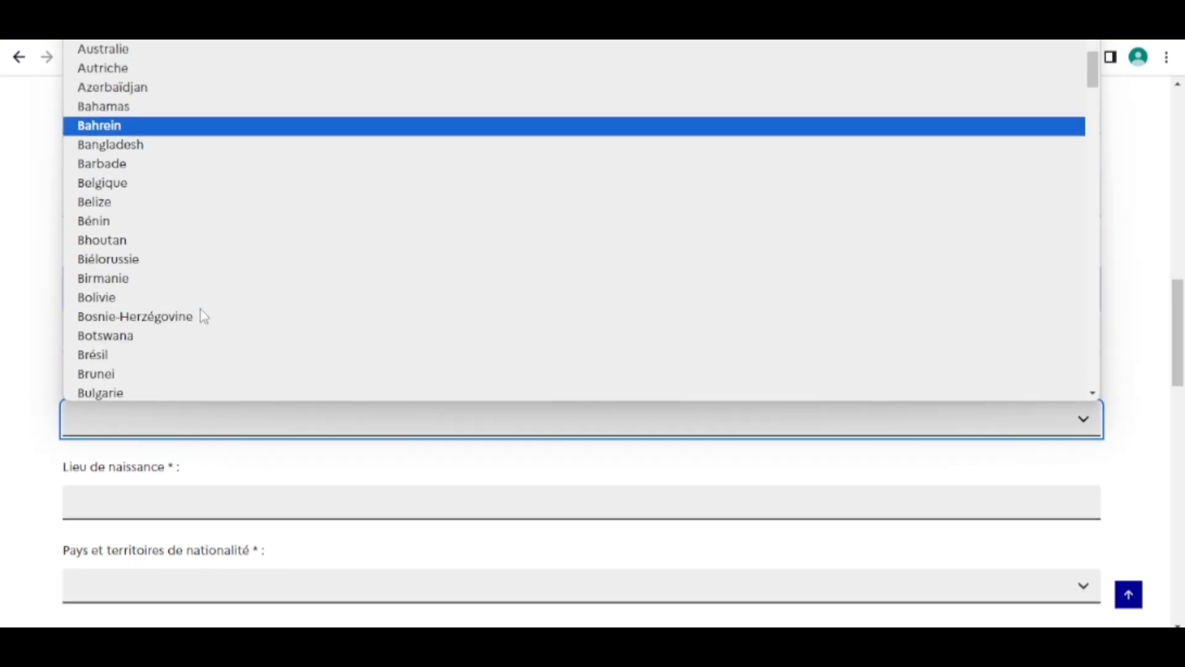
scroll(201, 313, "down", 9)
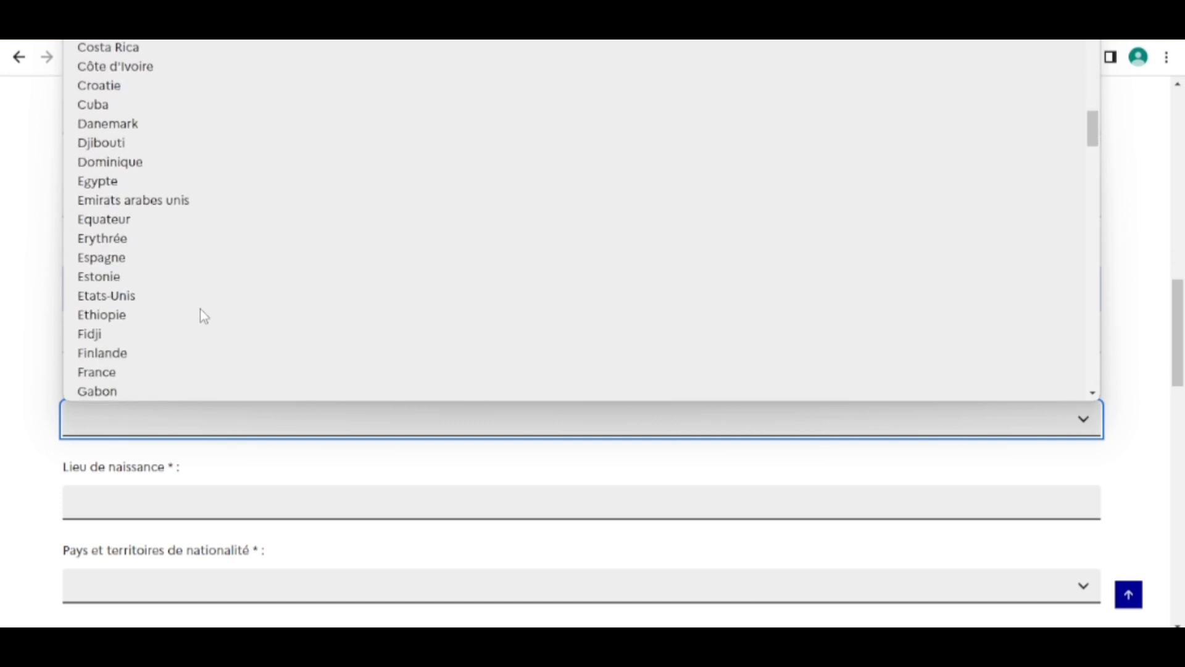
scroll(200, 309, "down", 2)
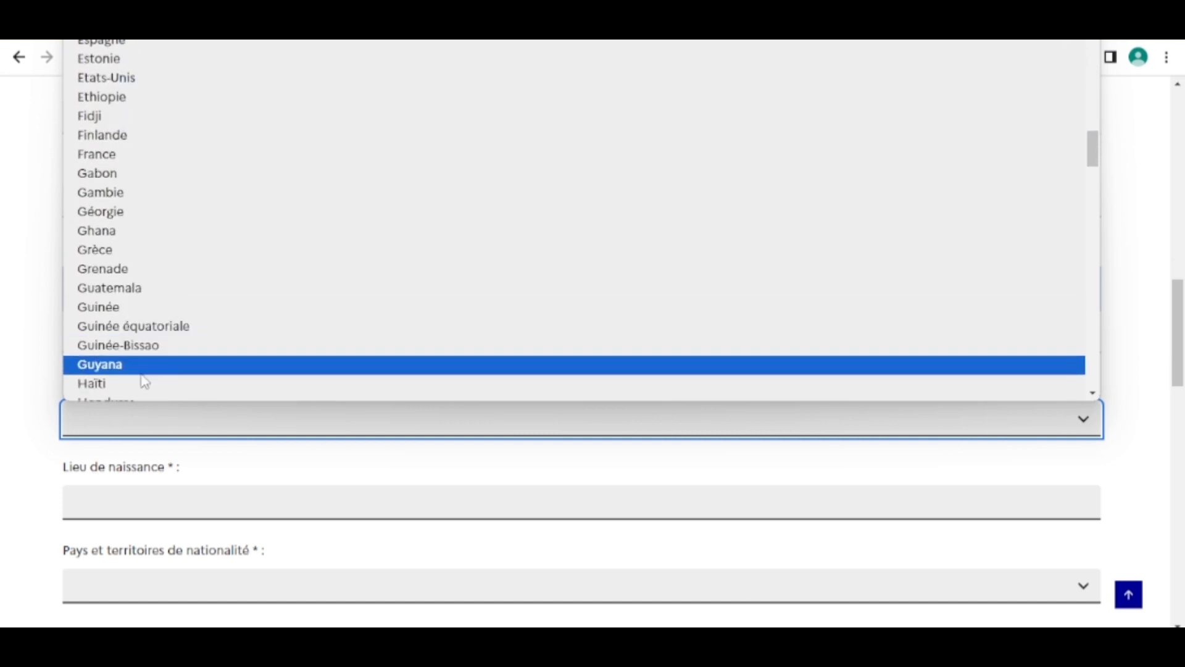
scroll(141, 376, "down", 4)
scroll(144, 381, "down", 15)
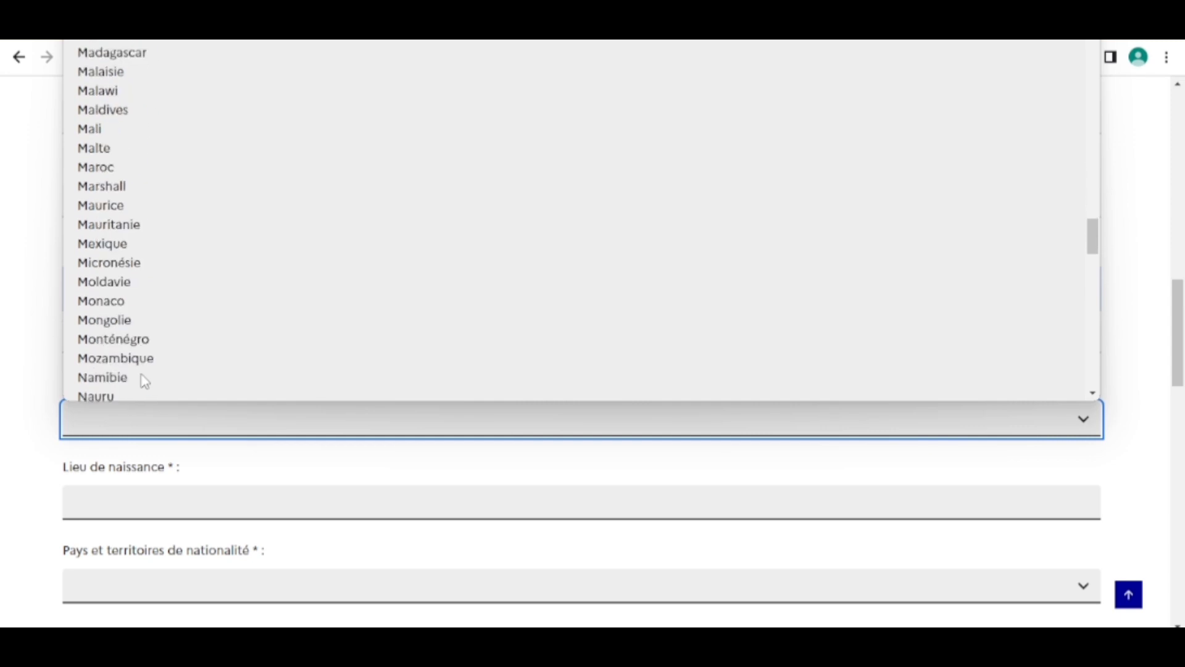
scroll(142, 381, "down", 9)
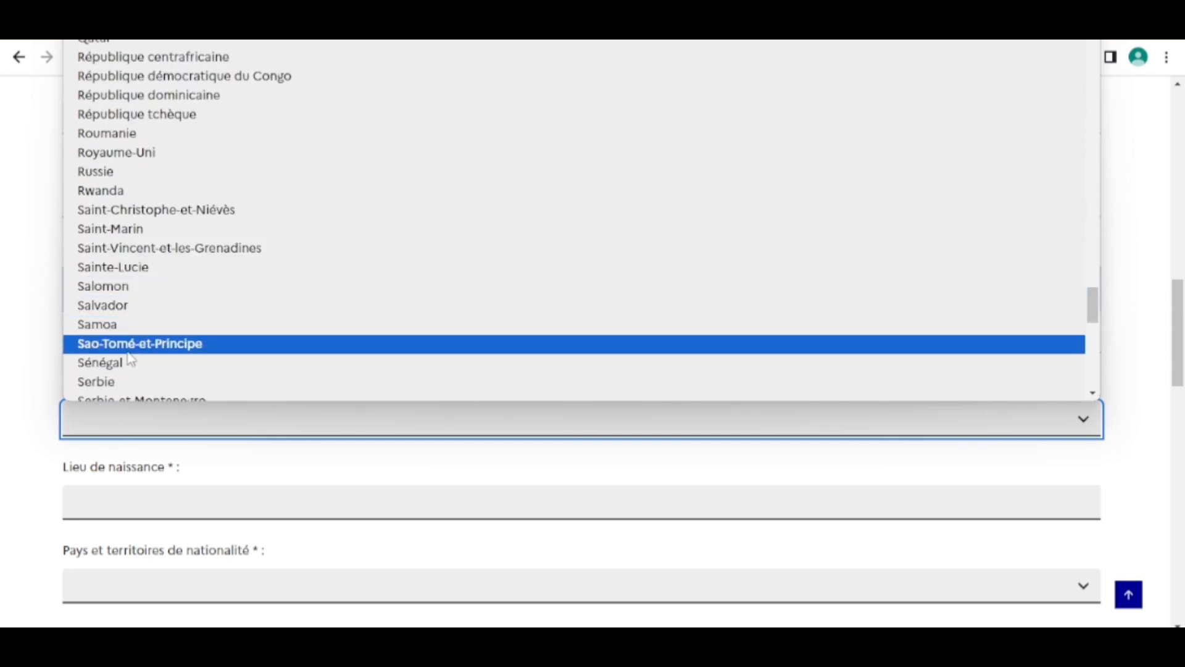
left_click(130, 371)
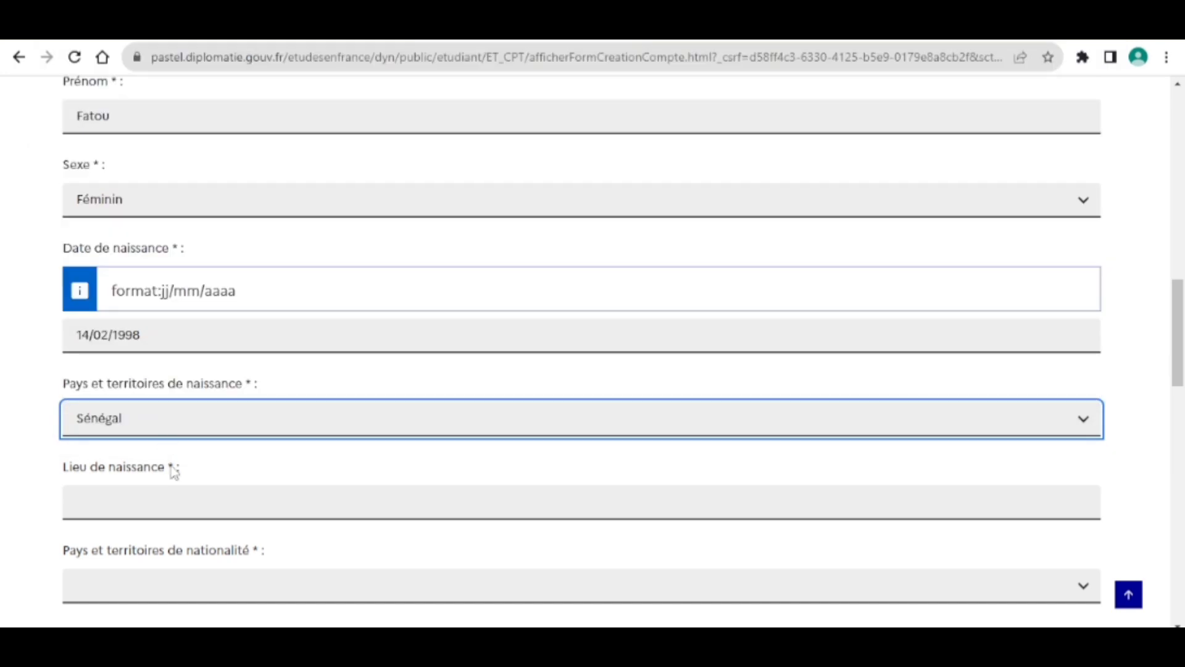
Type Sénégal as the place of birth.
scroll(173, 460, "down", 2)
left_click(169, 384)
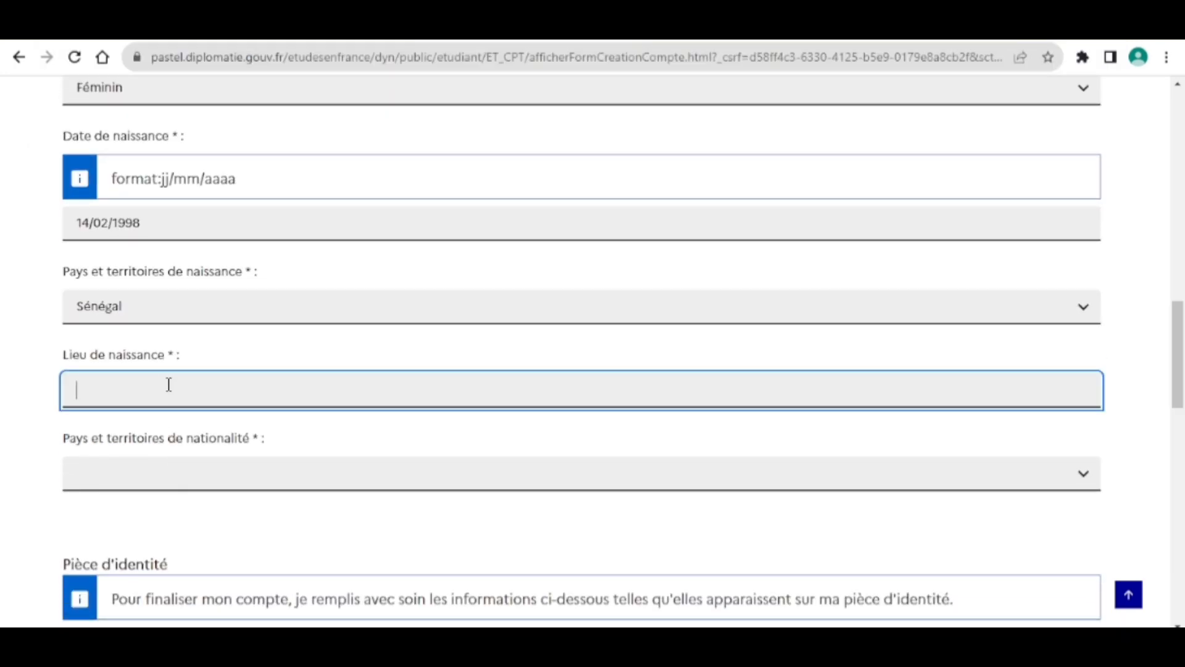
type("Sénégal")
Set the nationality country to Sénégal in Pays et territoires de nationalité.
left_click(179, 471)
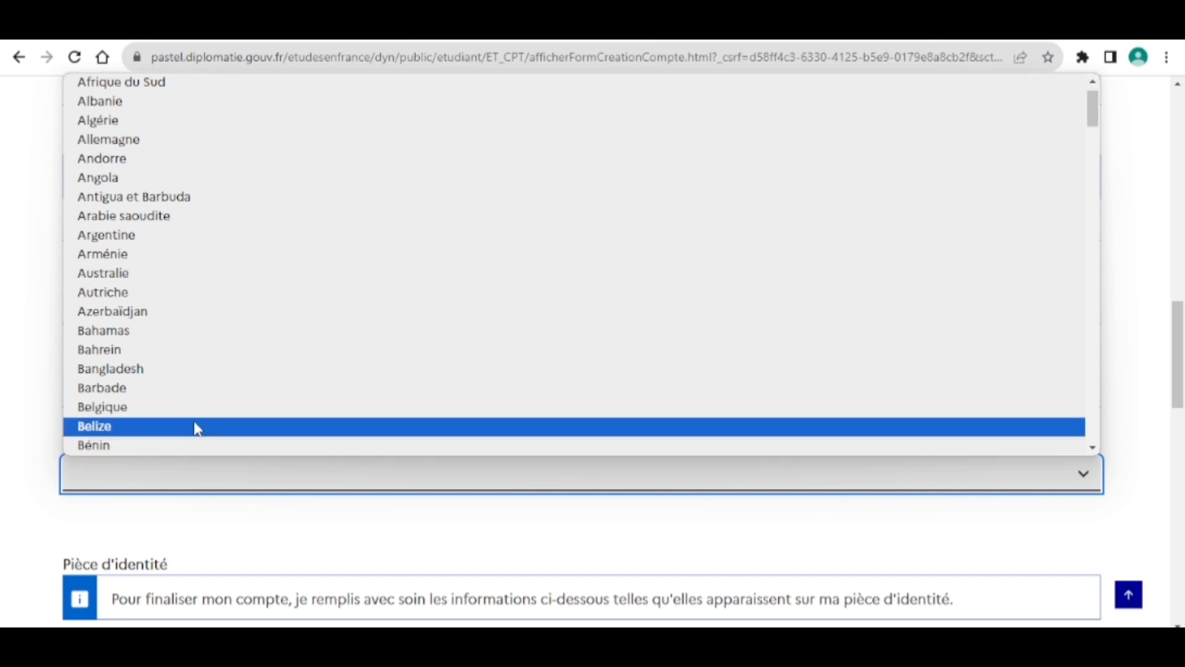
left_click(266, 484)
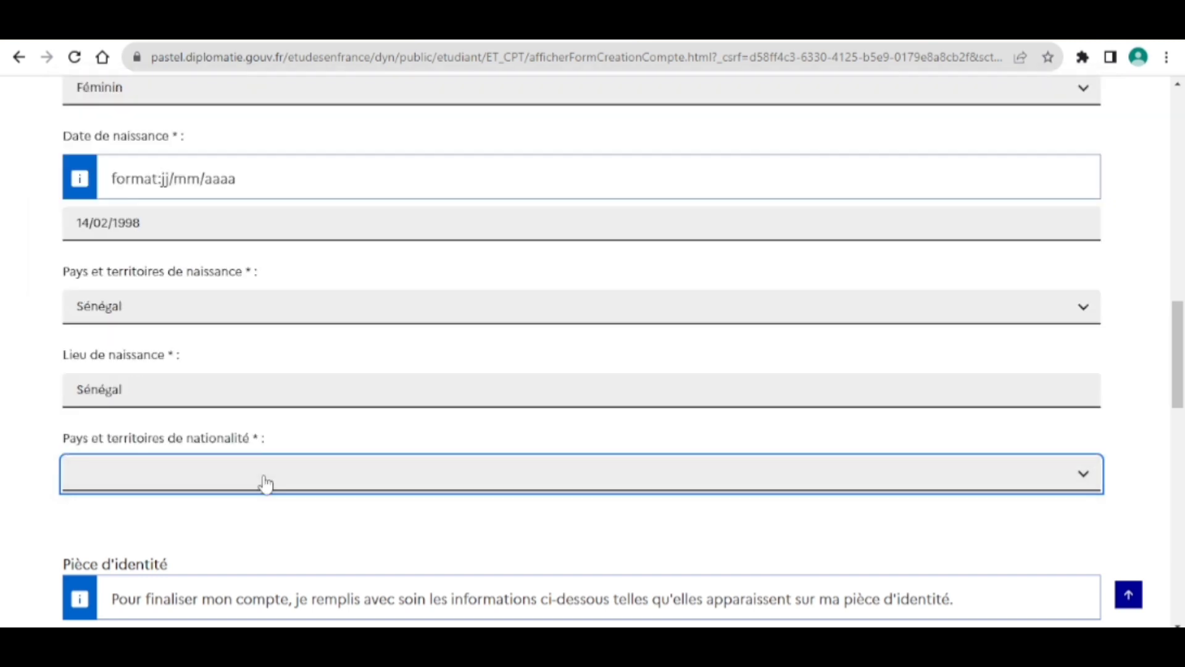
left_click(234, 481)
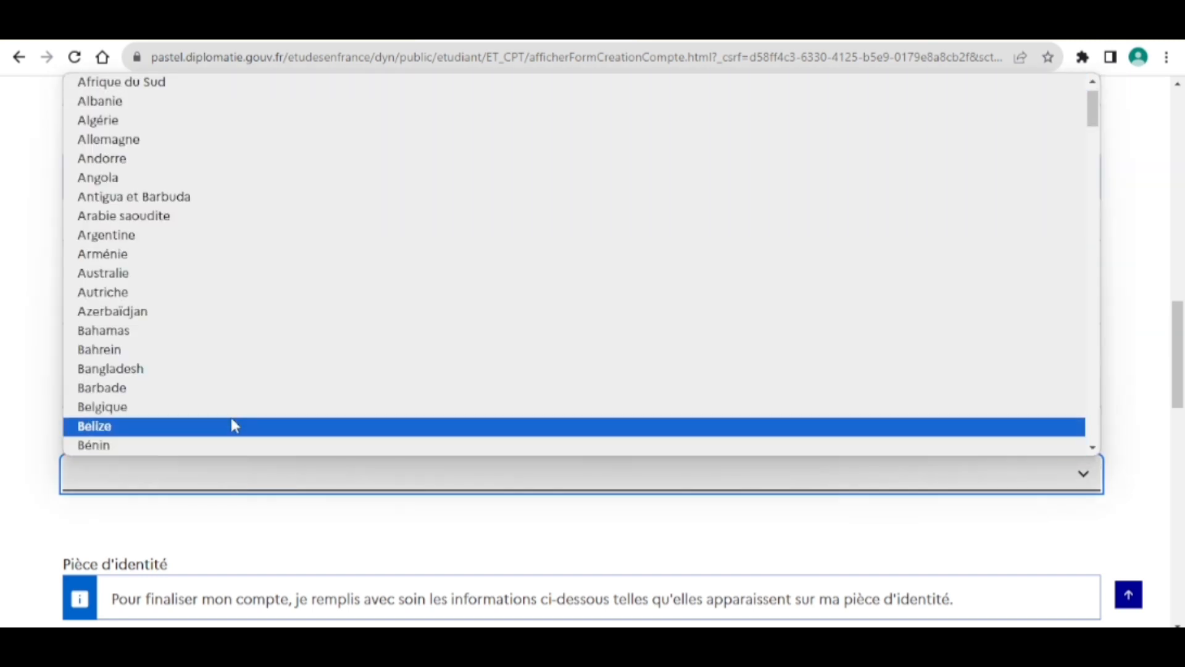
key("s")
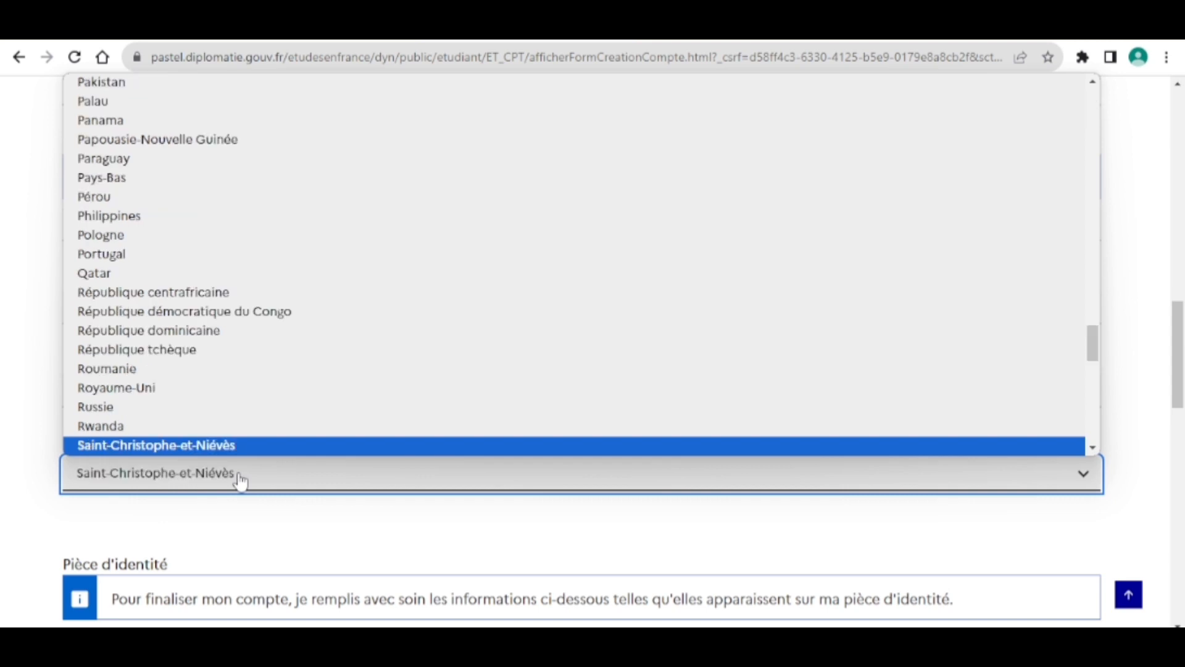
key("eacute")
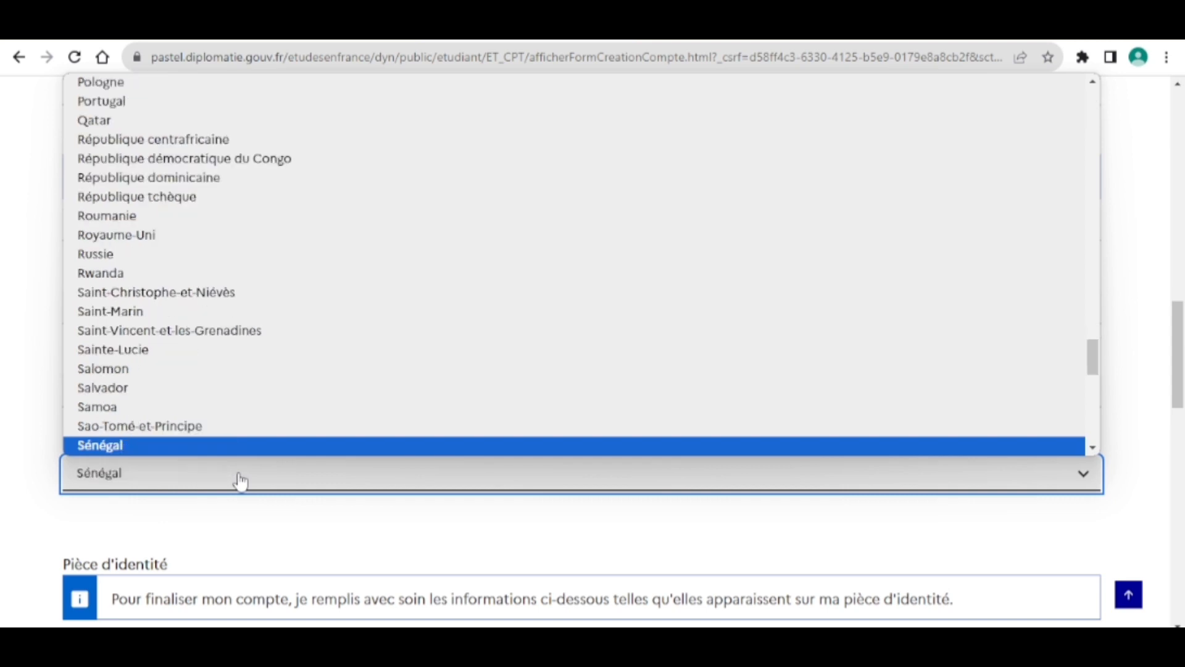
left_click(204, 445)
scroll(265, 399, "down", 3)
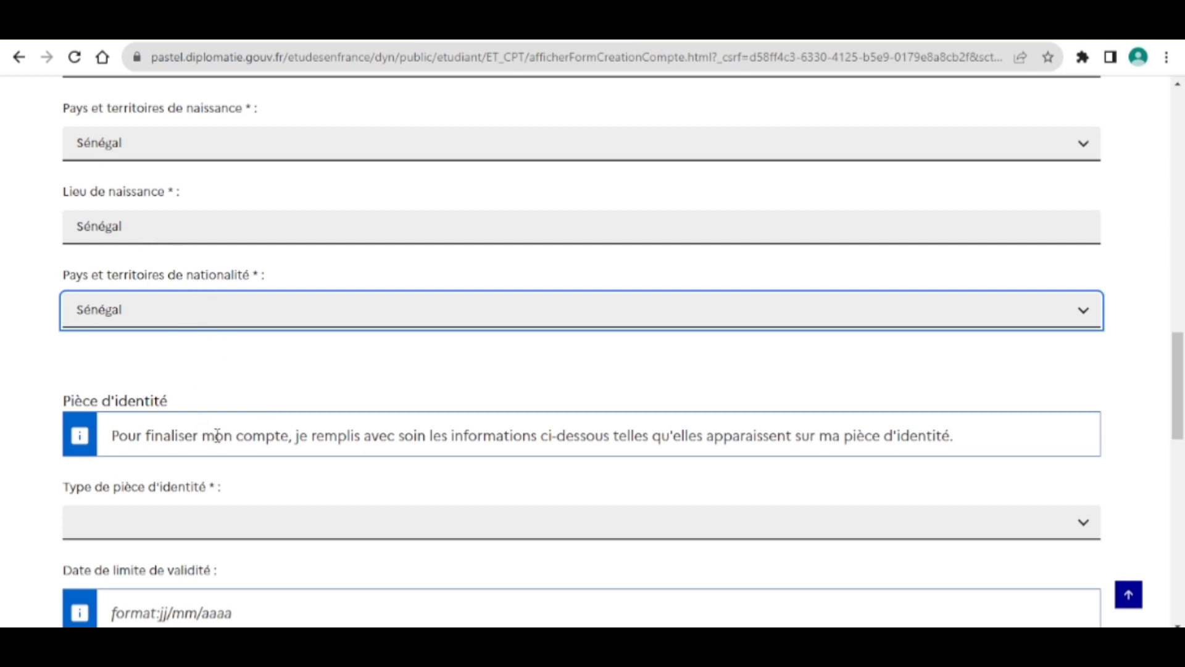
scroll(510, 518, "down", 1)
scroll(510, 517, "down", 3)
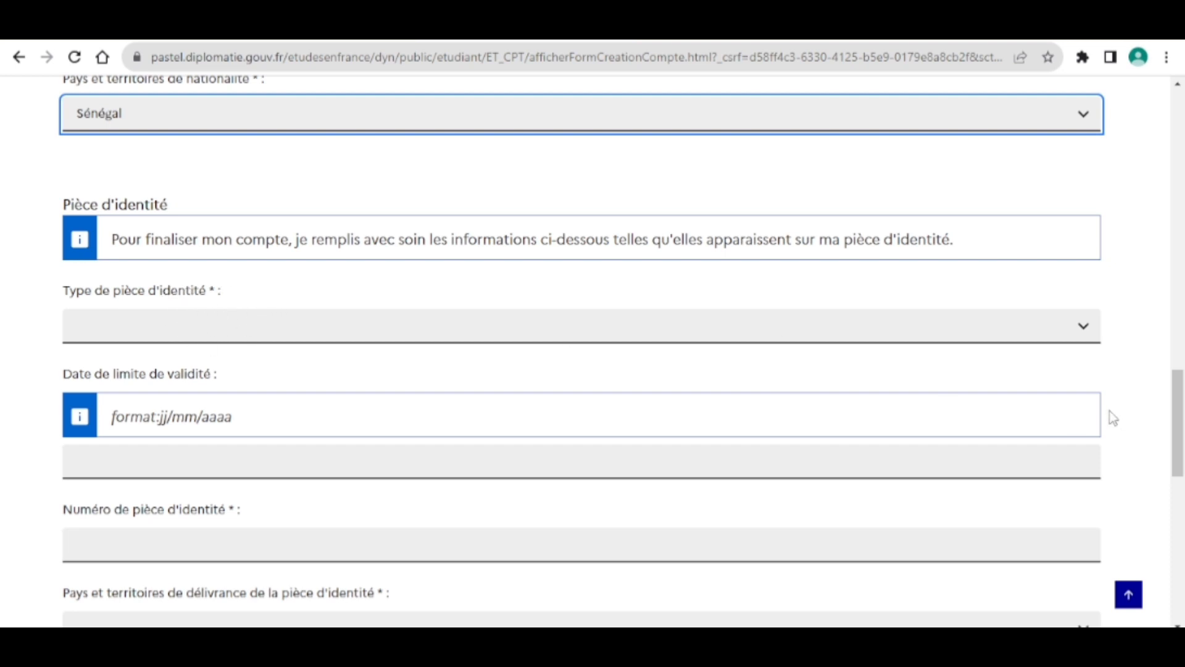
left_click(1082, 328)
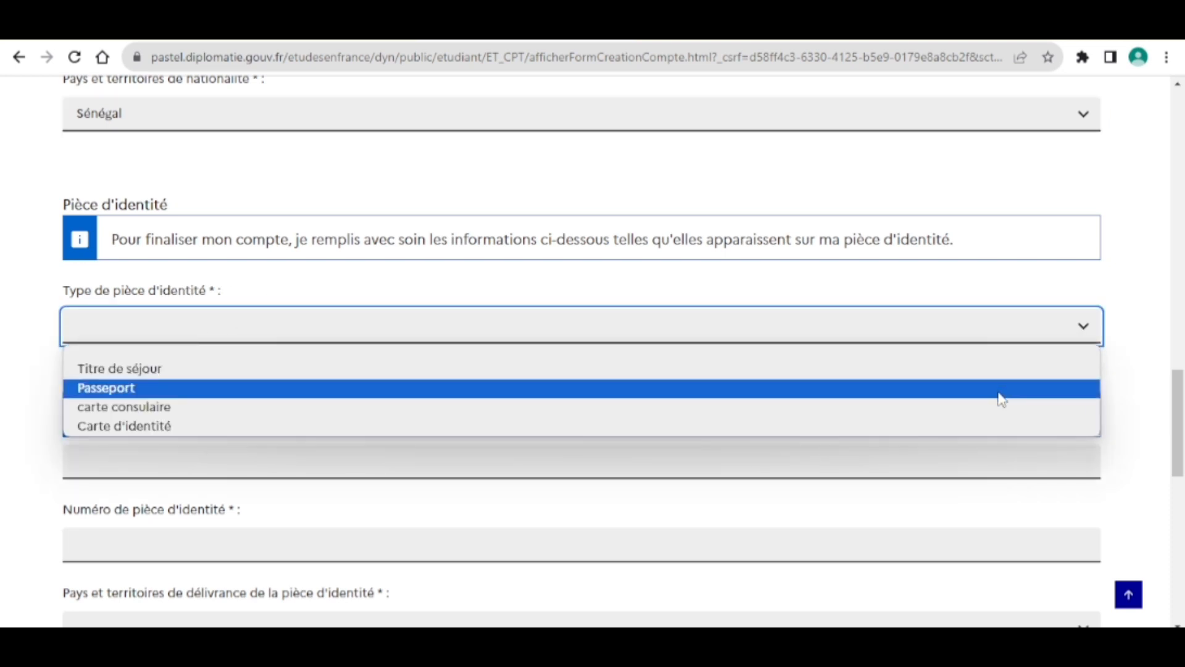
Choose Carte d'identité, set validity to 22/05/2026, and enter the identity document number.
left_click(979, 431)
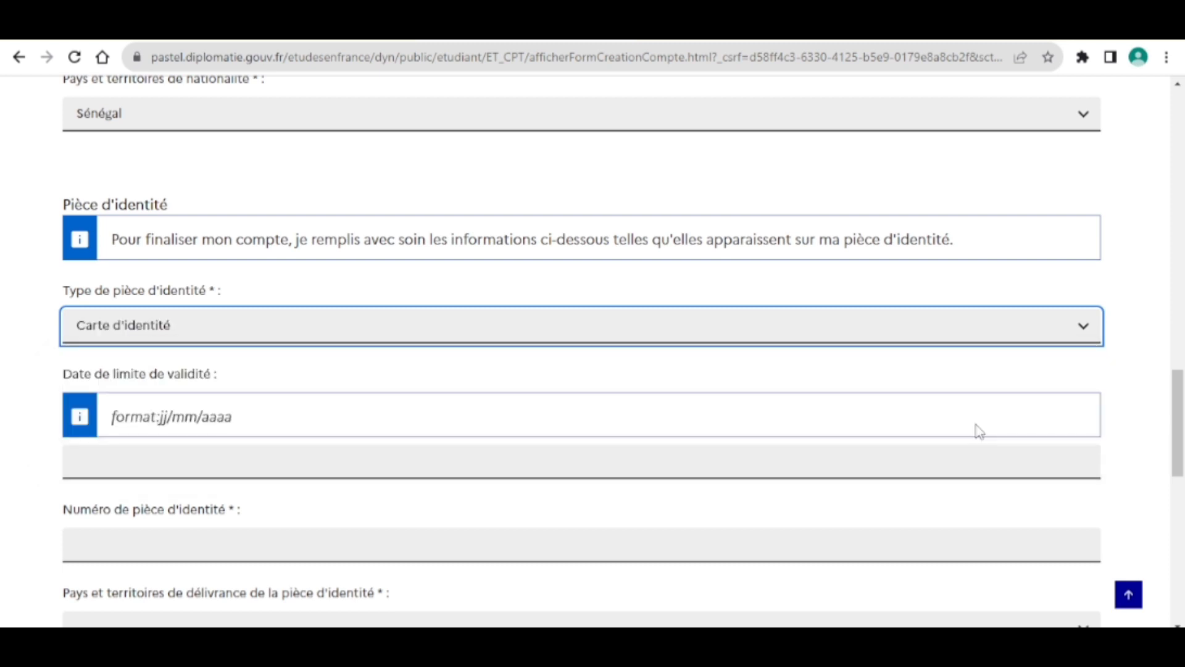
left_click(377, 467)
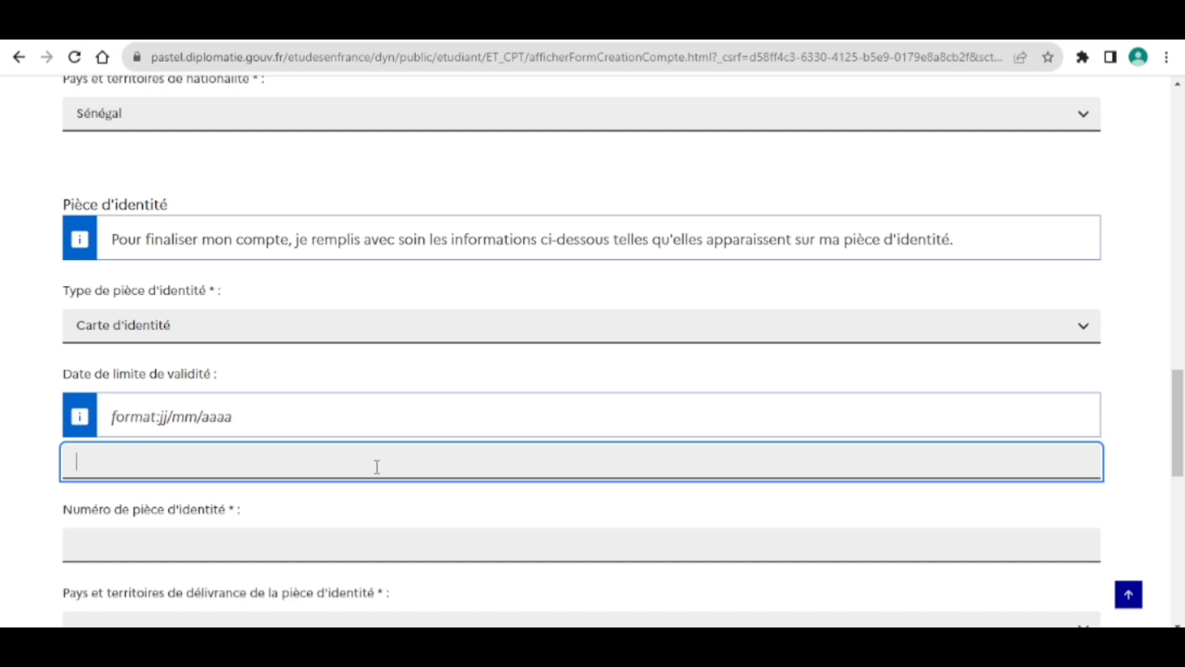
type("22/05/2")
type("026")
left_click(304, 538)
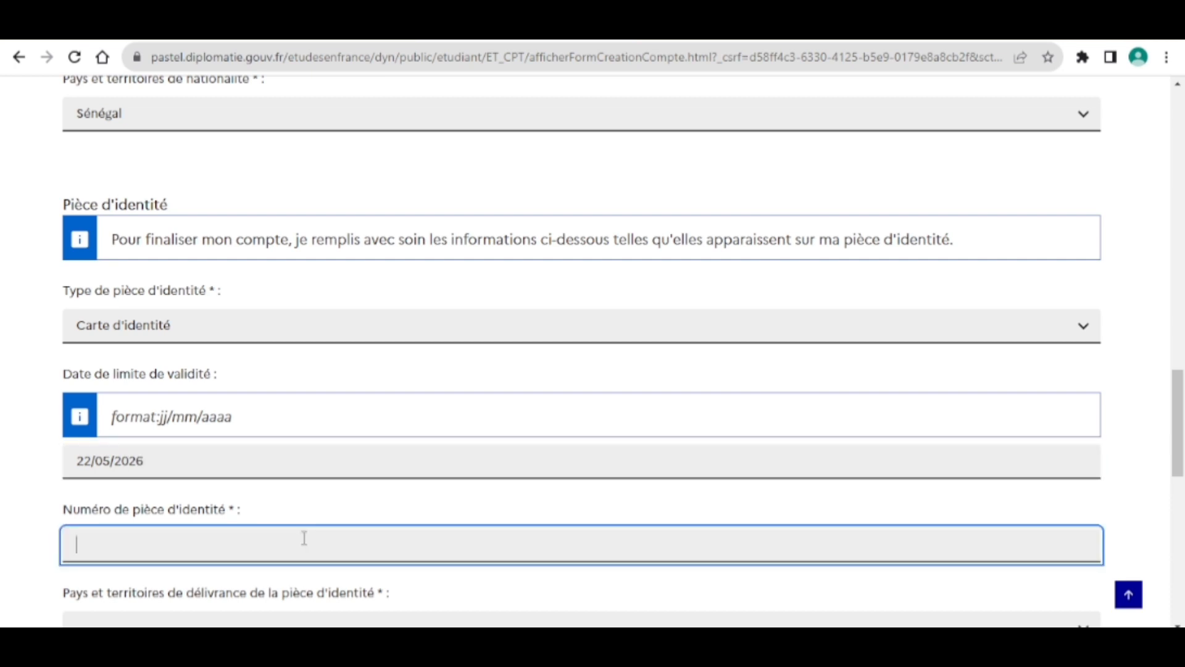
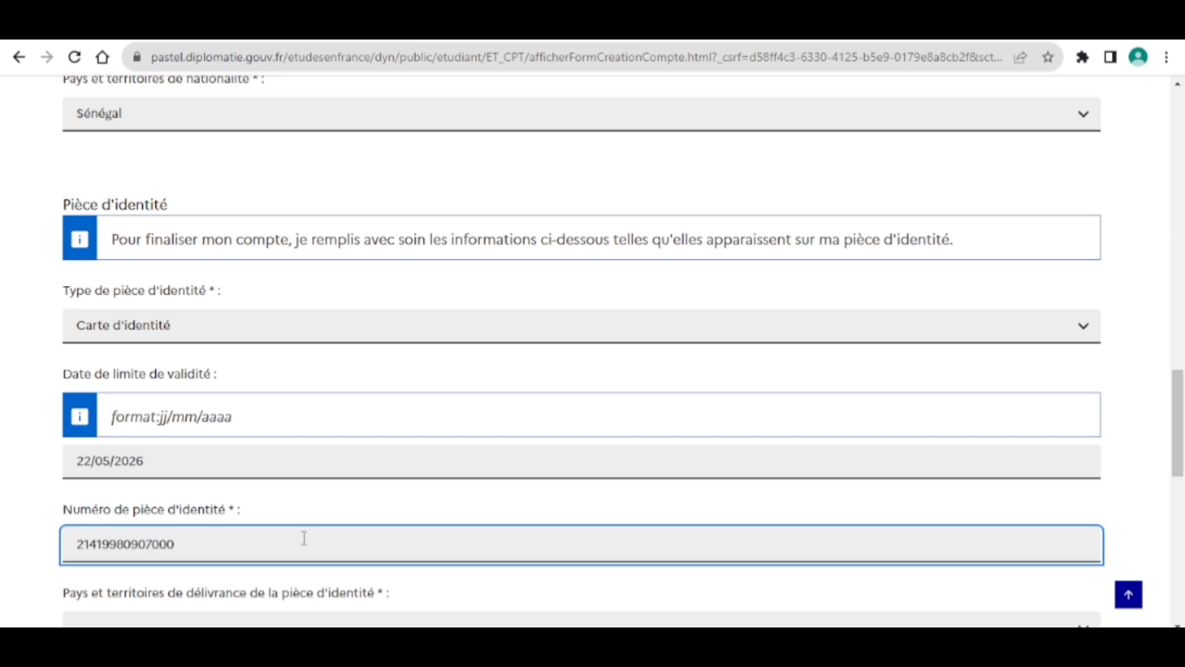
scroll(305, 538, "down", 3)
Choose Sénégal as the identity document's issuing country.
left_click(271, 426)
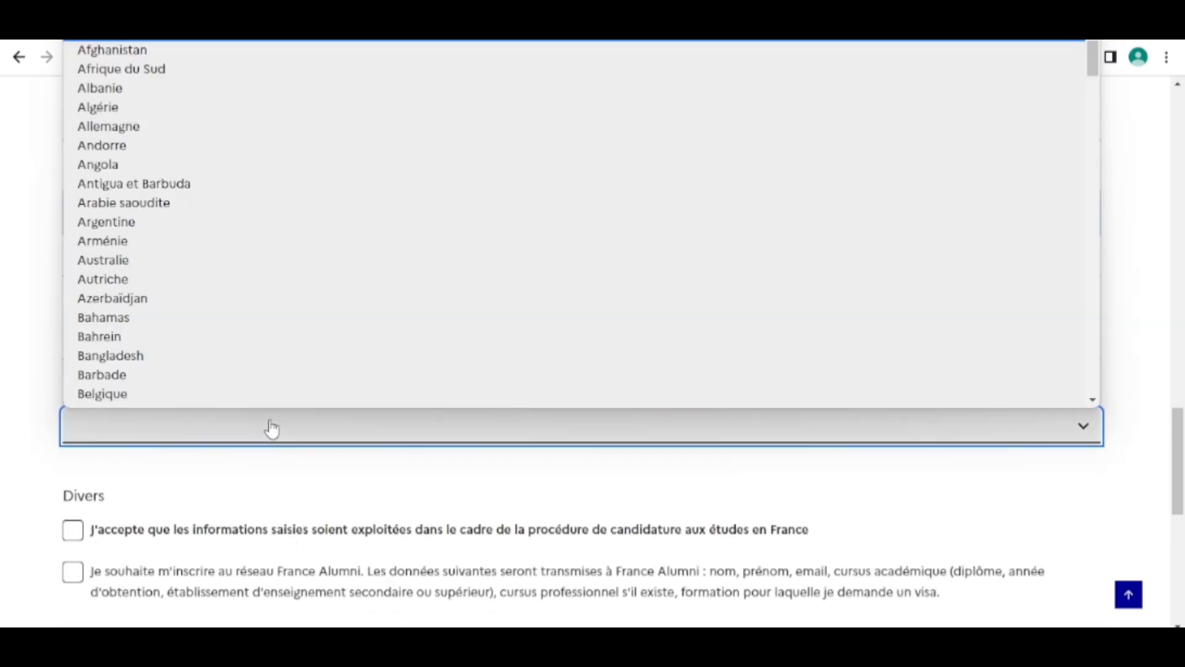
key("s")
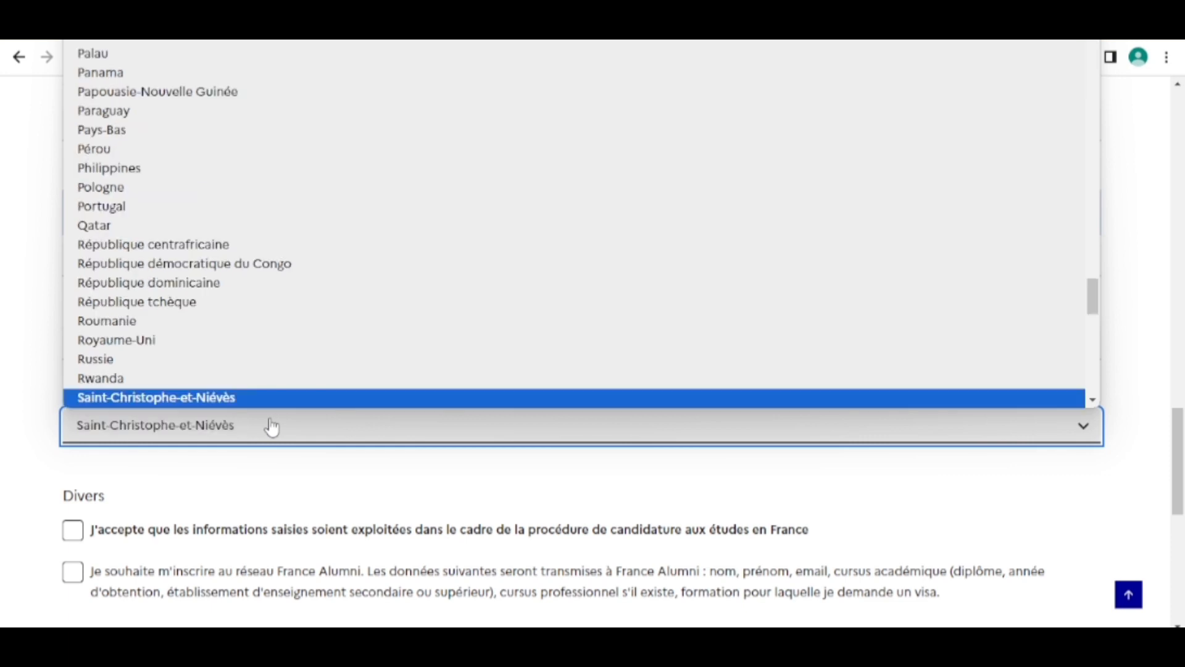
scroll(212, 368, "down", 3)
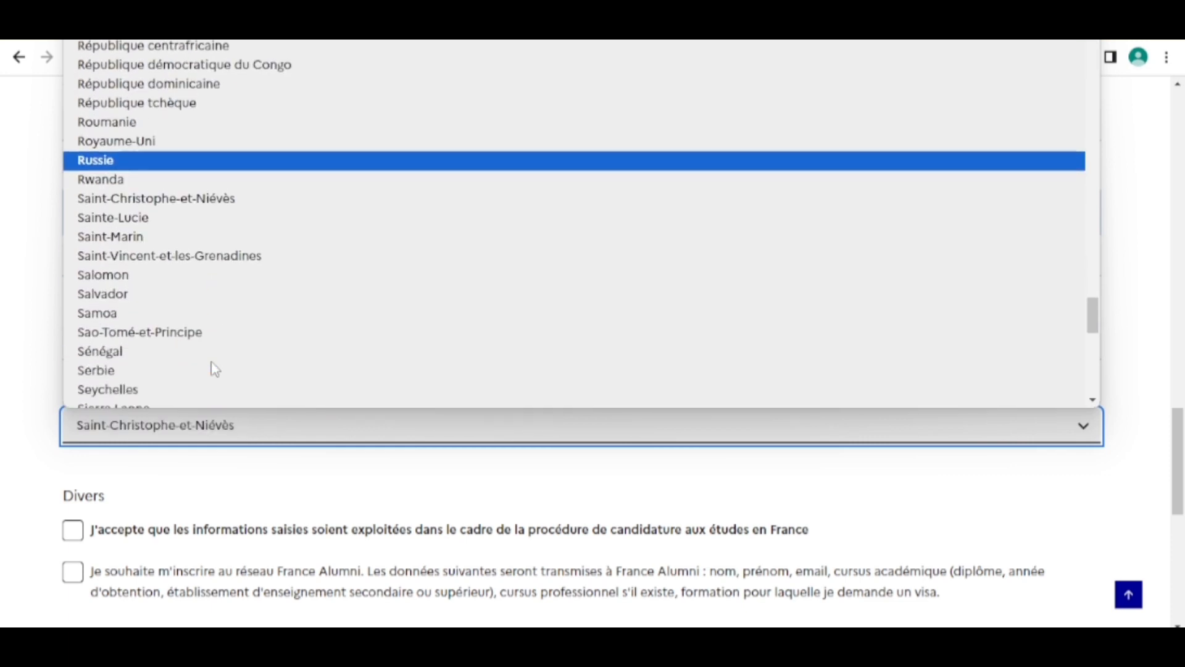
left_click(128, 351)
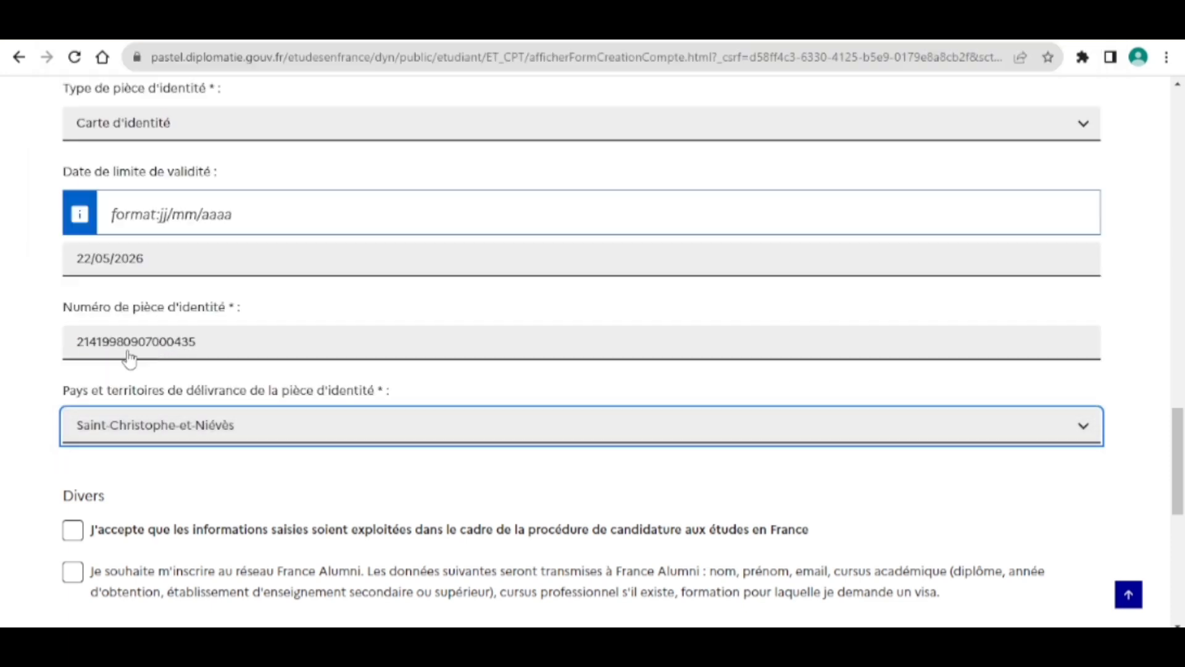
Scroll up and back down to review the completed account-creation form.
scroll(212, 487, "up", 15)
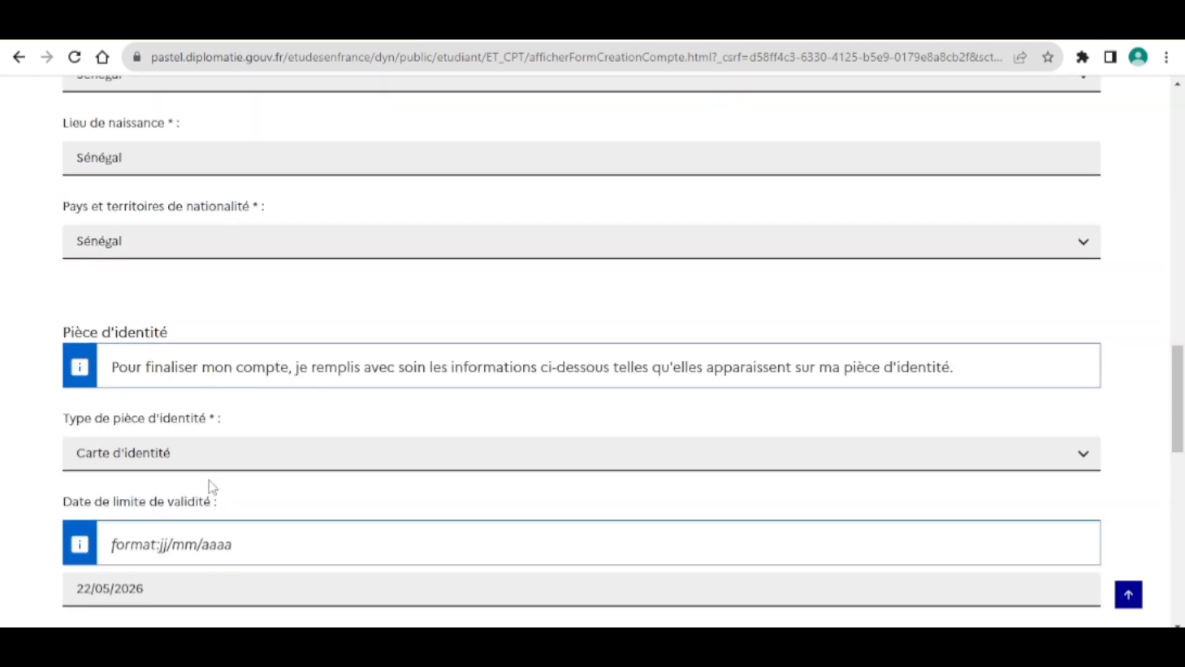
scroll(212, 488, "up", 7)
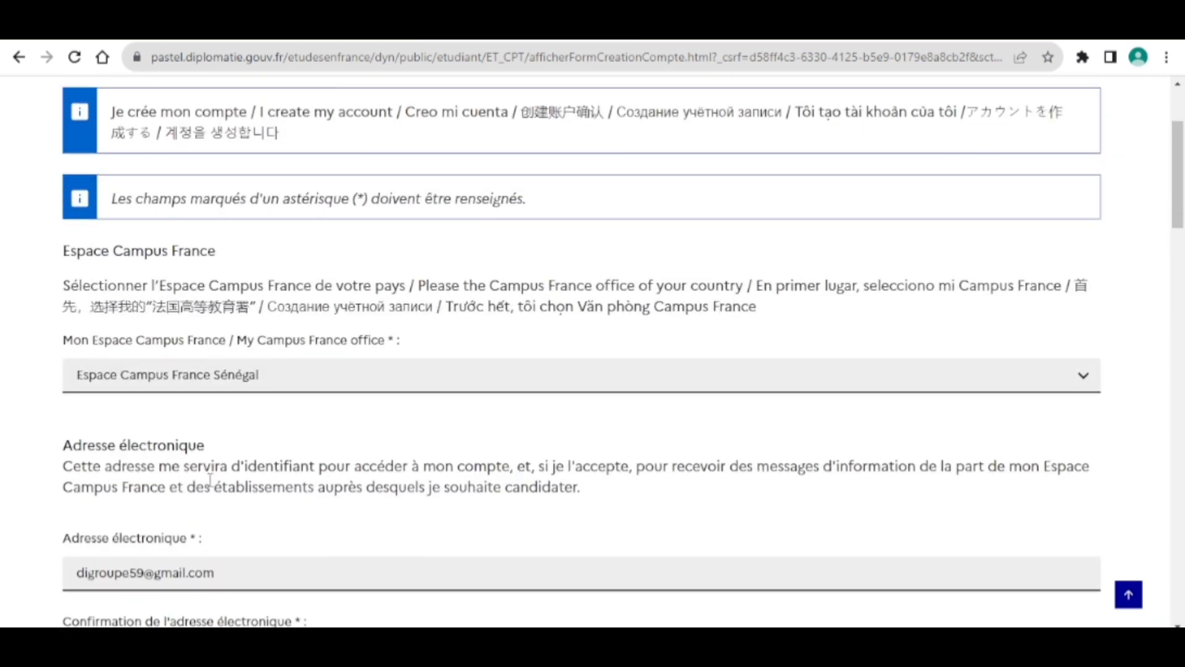
scroll(212, 488, "down", 4)
scroll(212, 487, "down", 5)
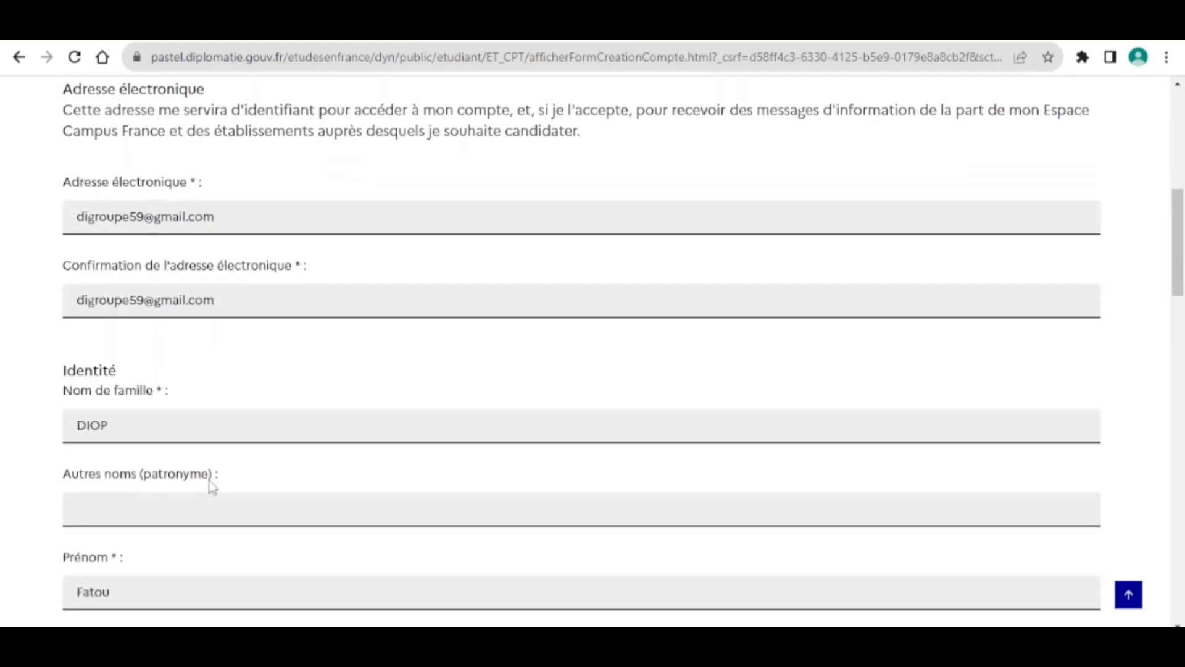
scroll(212, 488, "down", 1)
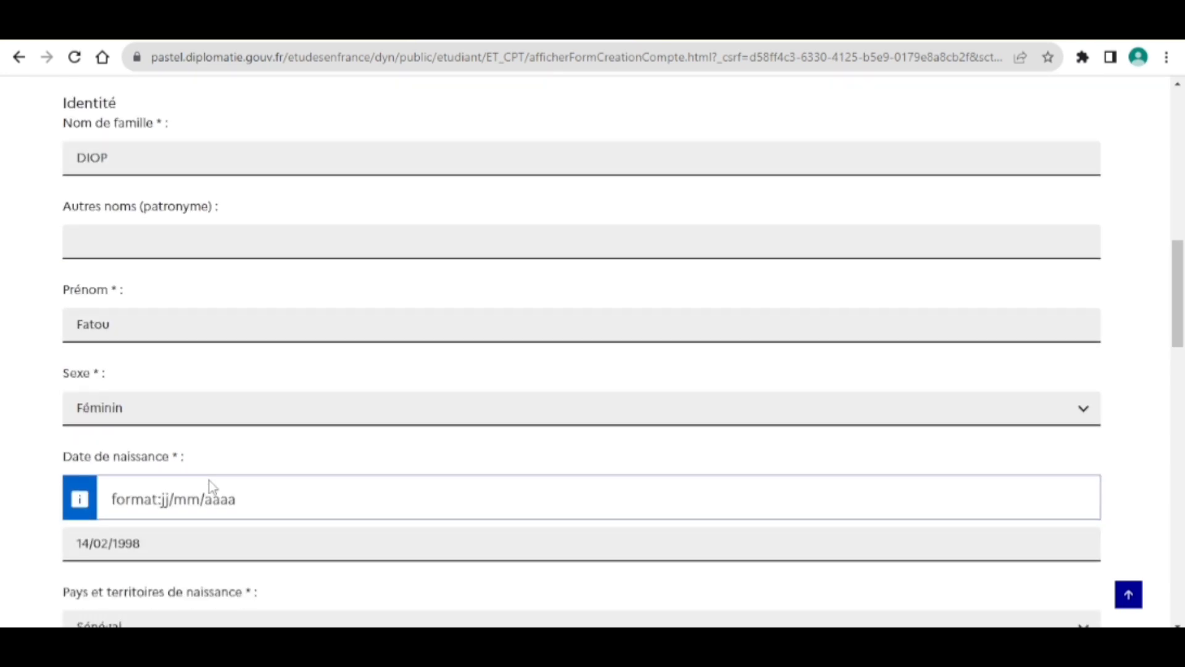
scroll(210, 486, "down", 4)
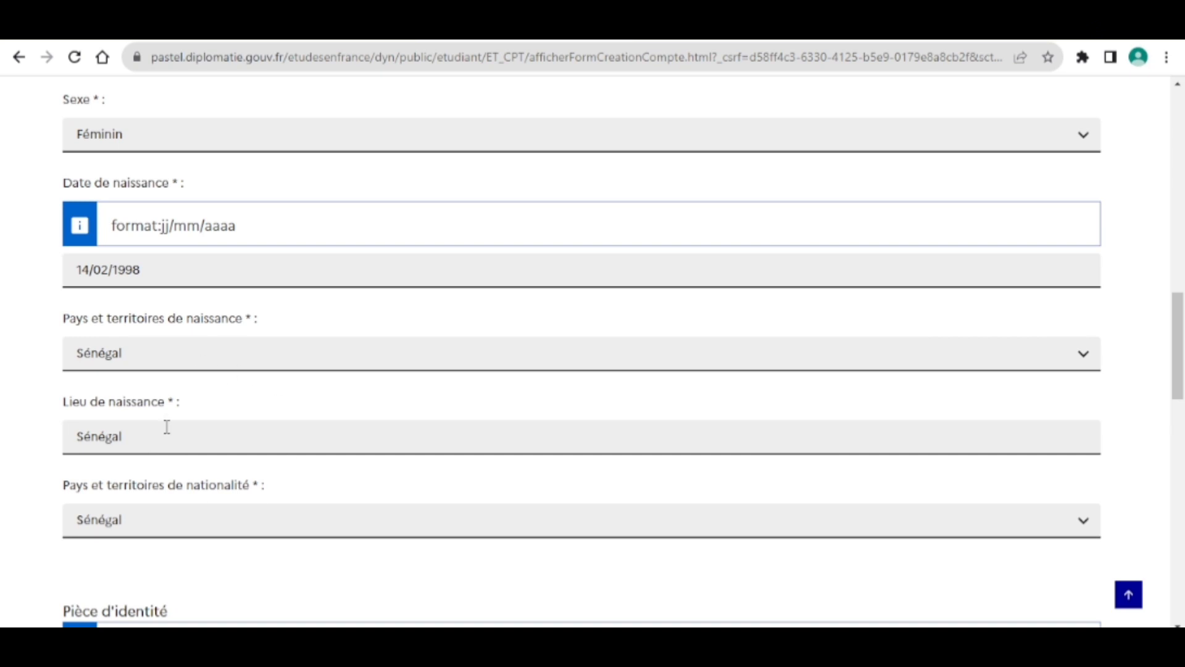
scroll(166, 425, "down", 3)
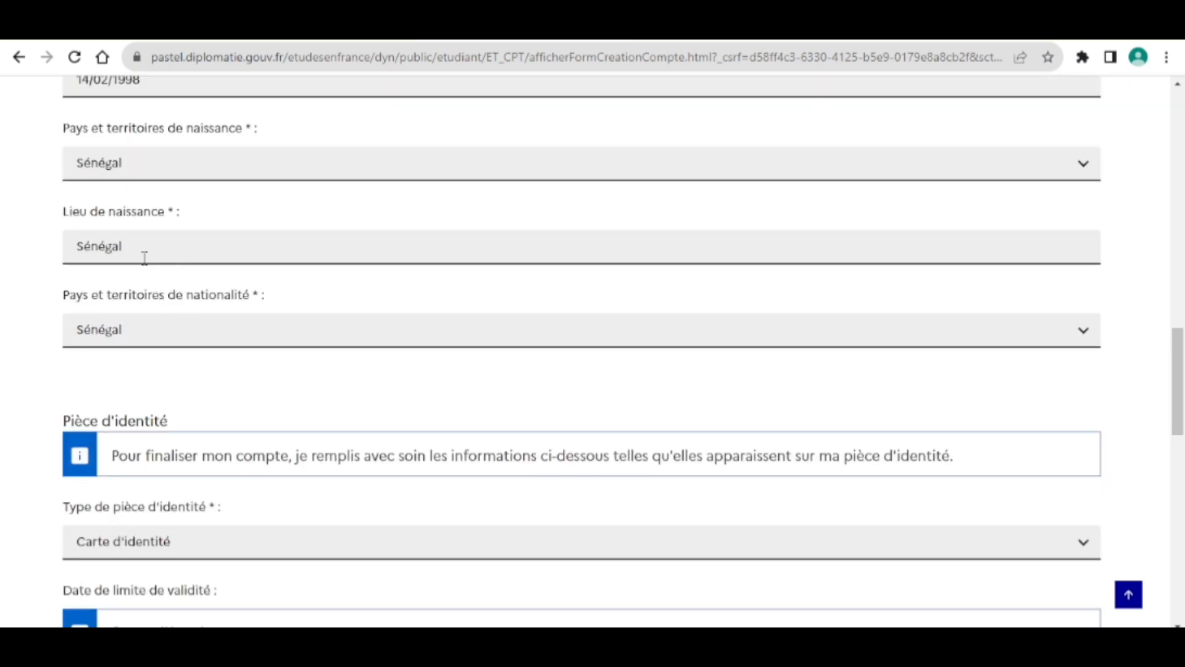
scroll(233, 449, "down", 1)
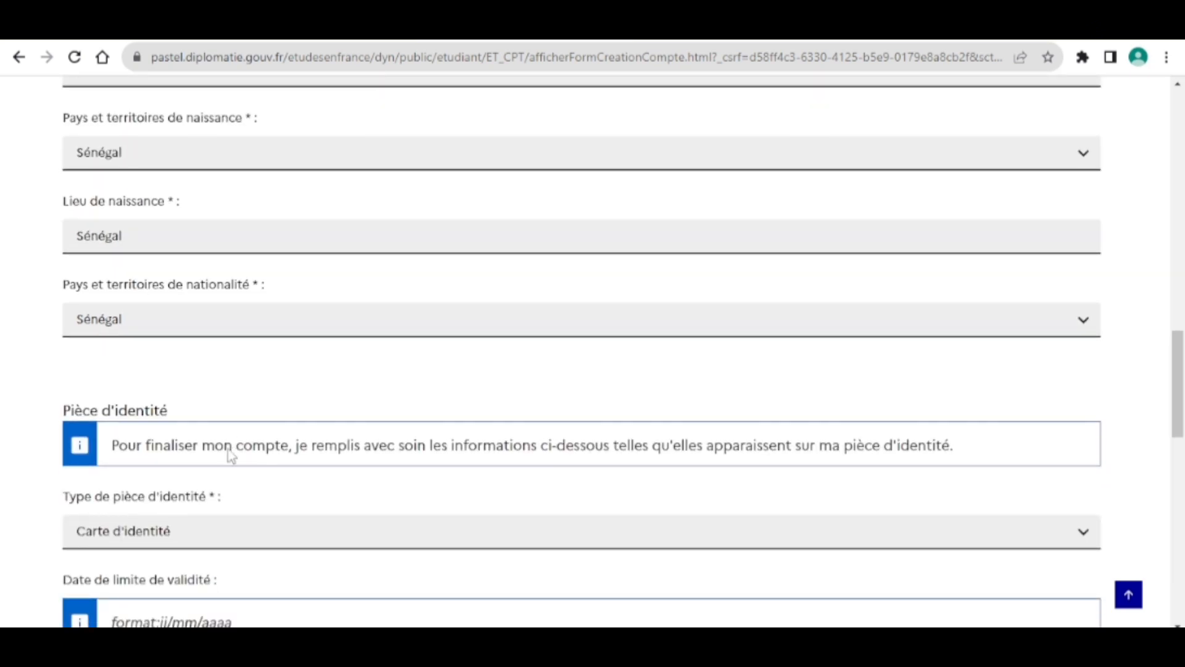
scroll(241, 494, "down", 5)
scroll(245, 503, "down", 2)
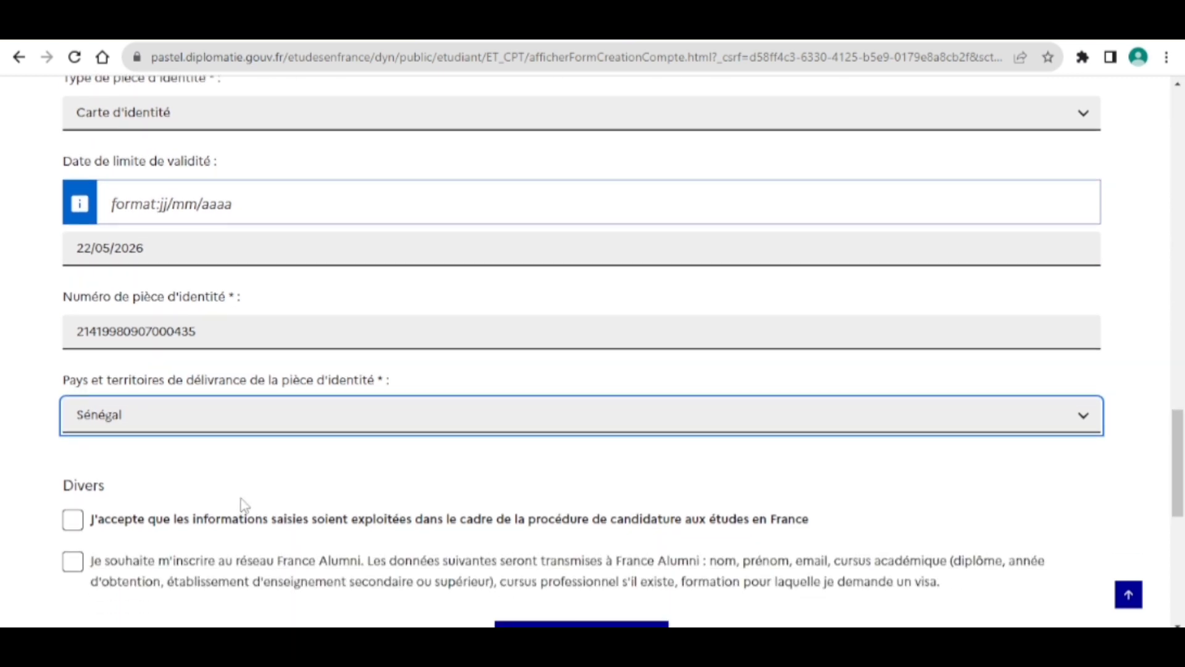
Accept the data-use terms, join France Alumni, and submit with 'Créer mon compte'.
left_click(74, 523)
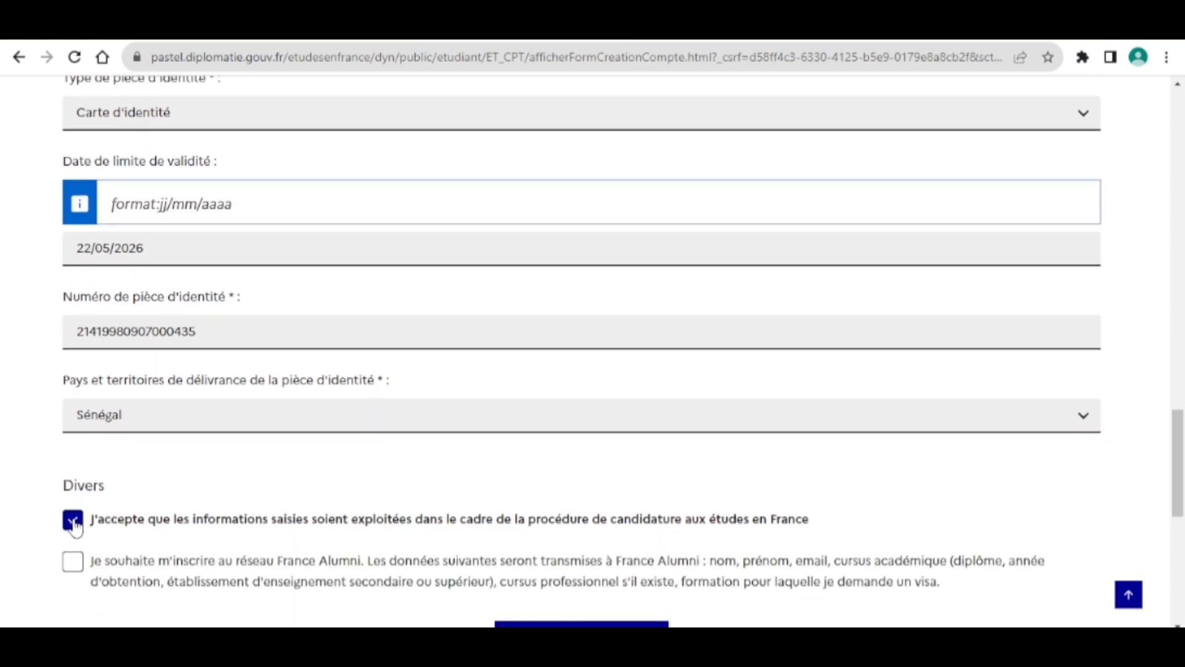
left_click(80, 562)
scroll(306, 481, "down", 2)
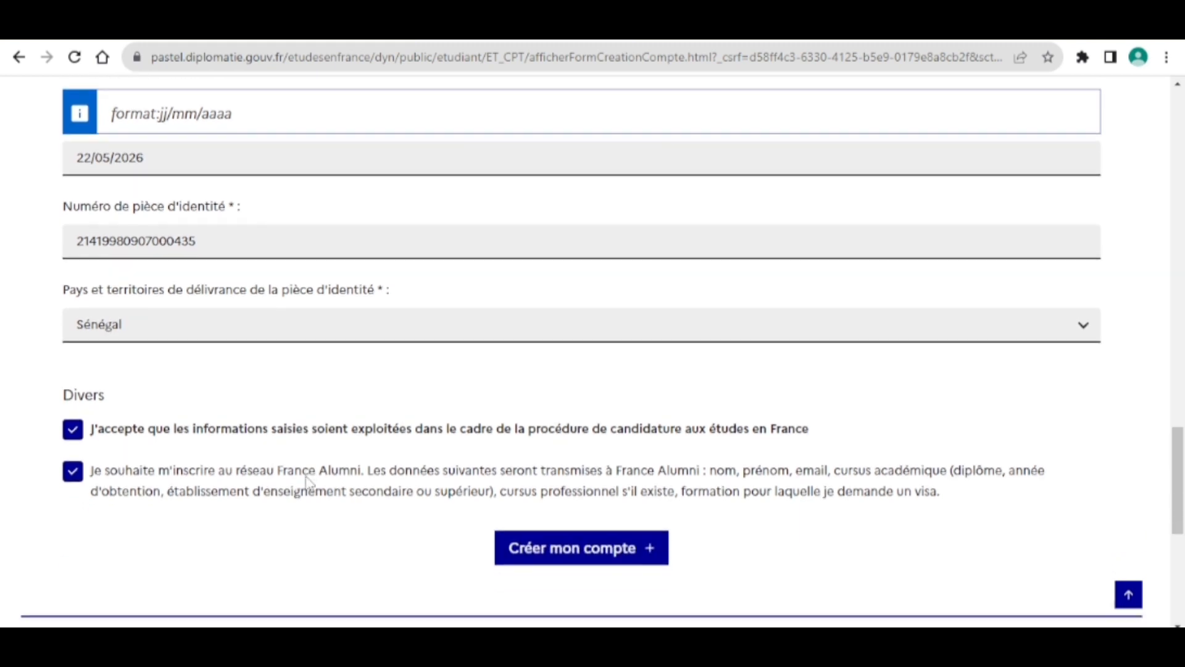
left_click(584, 534)
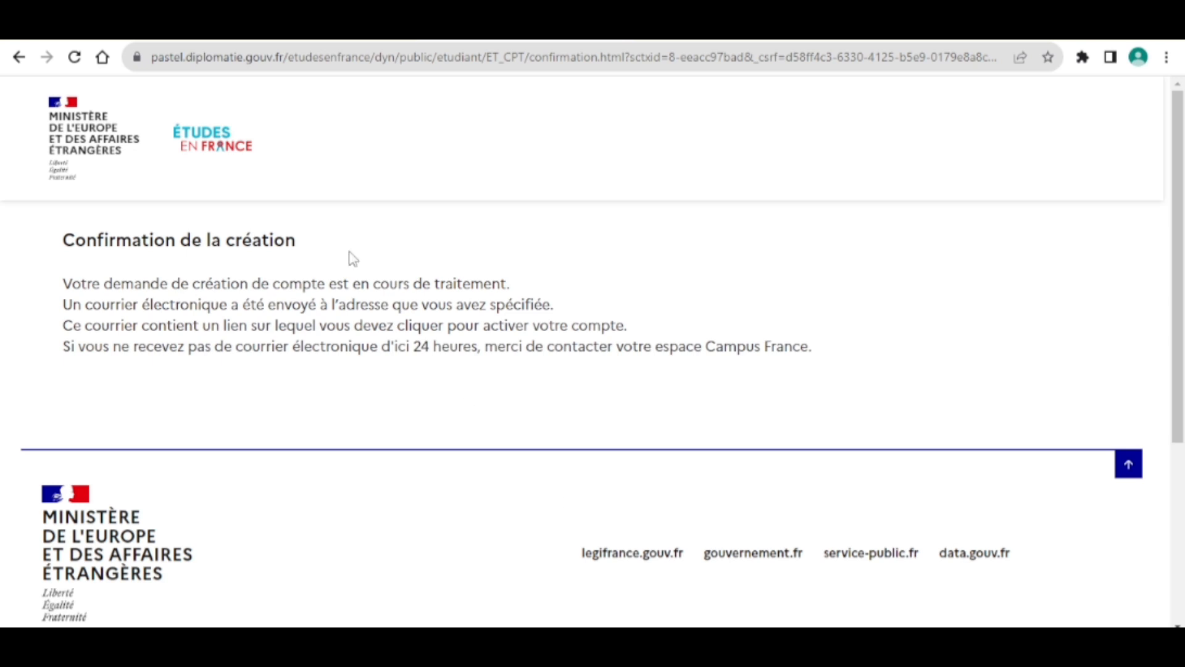
Refresh the Gmail inbox until the Études en France confirmation email arrives.
scroll(586, 370, "down", 4)
scroll(586, 371, "up", 4)
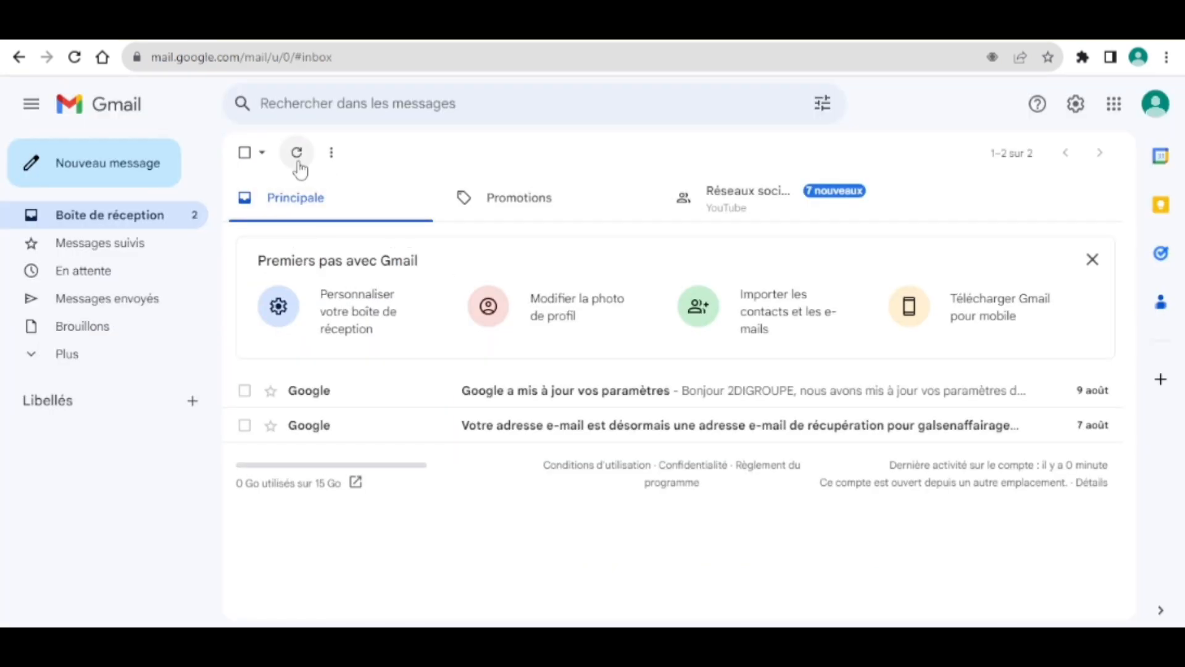
left_click(299, 163)
left_click(298, 163)
left_click(298, 164)
left_click(299, 164)
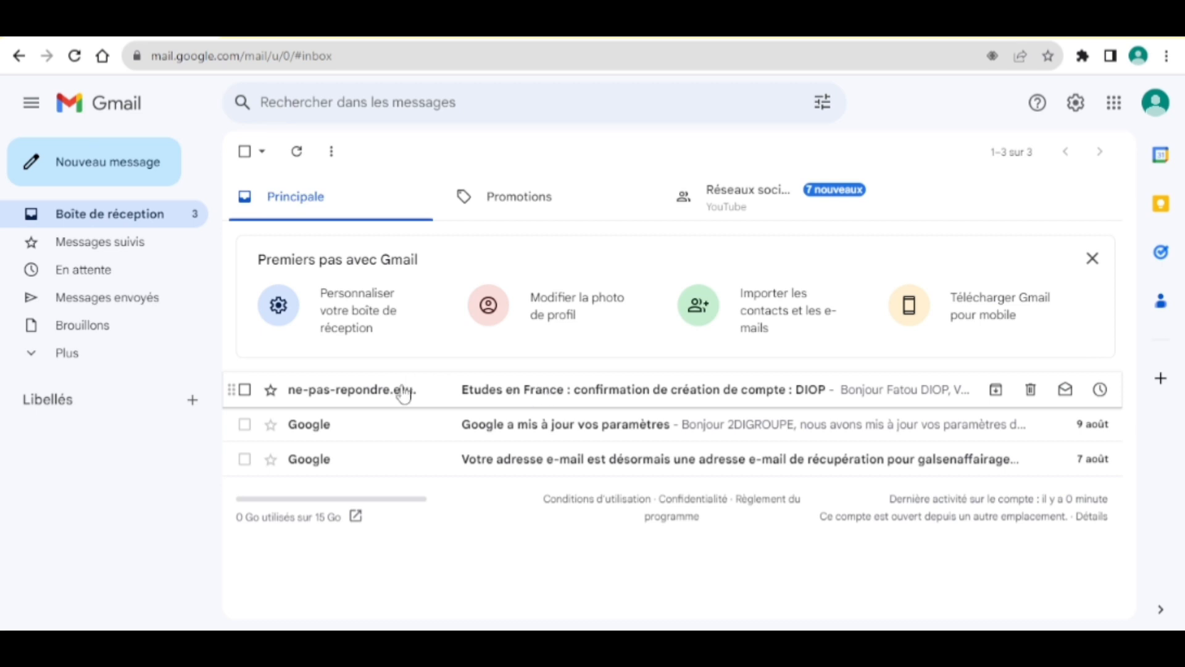
Open the Études en France email and follow its confirmerCompte activation link.
left_click(516, 394)
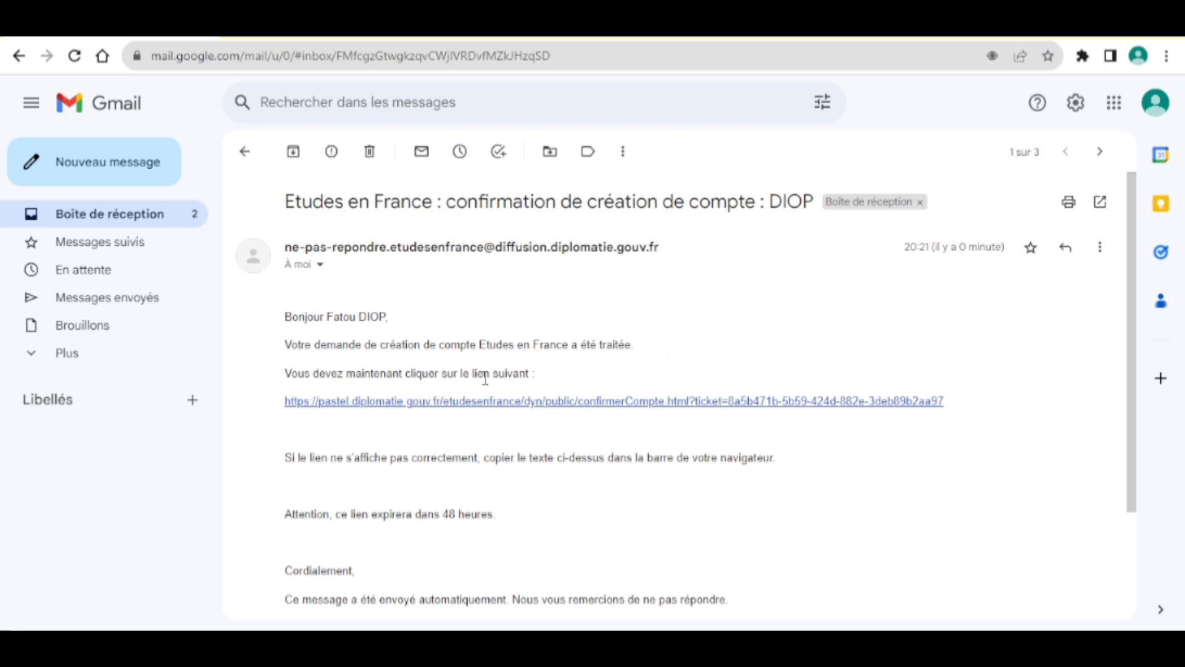
scroll(532, 471, "down", 3)
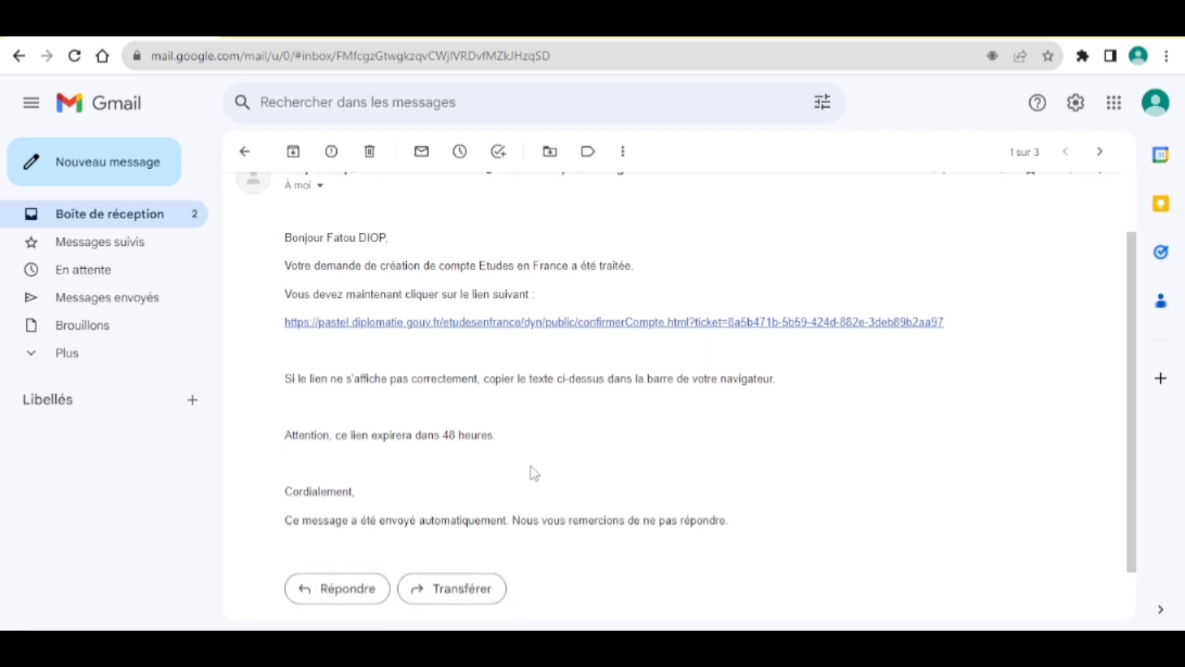
scroll(532, 471, "up", 2)
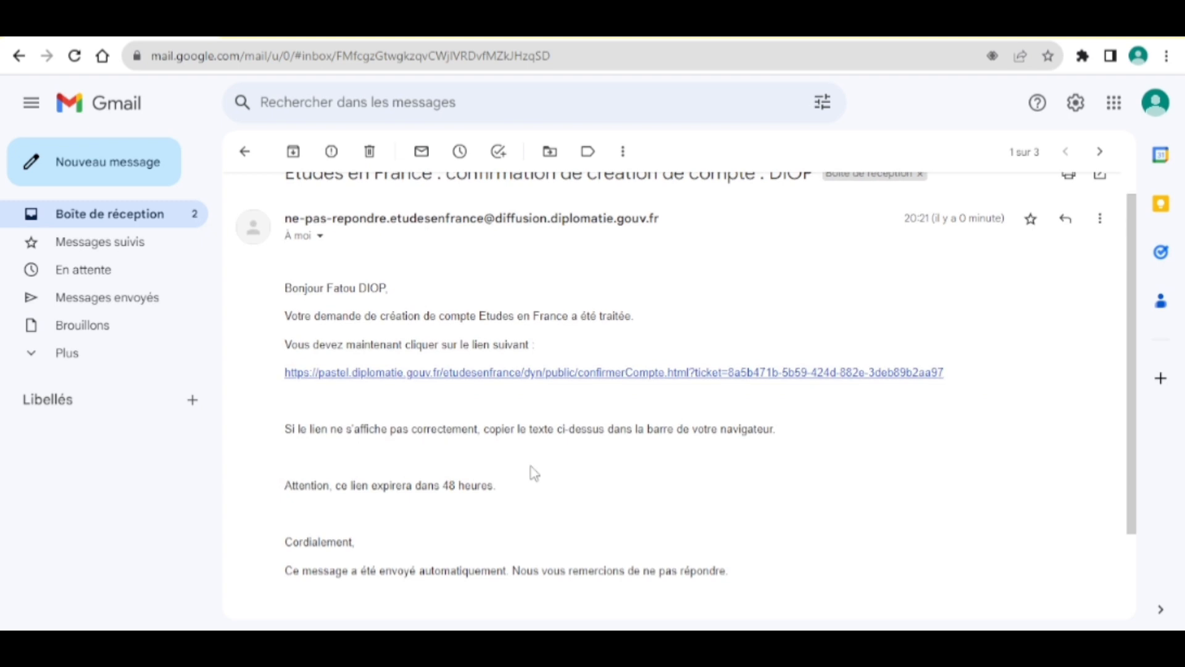
left_click(499, 372)
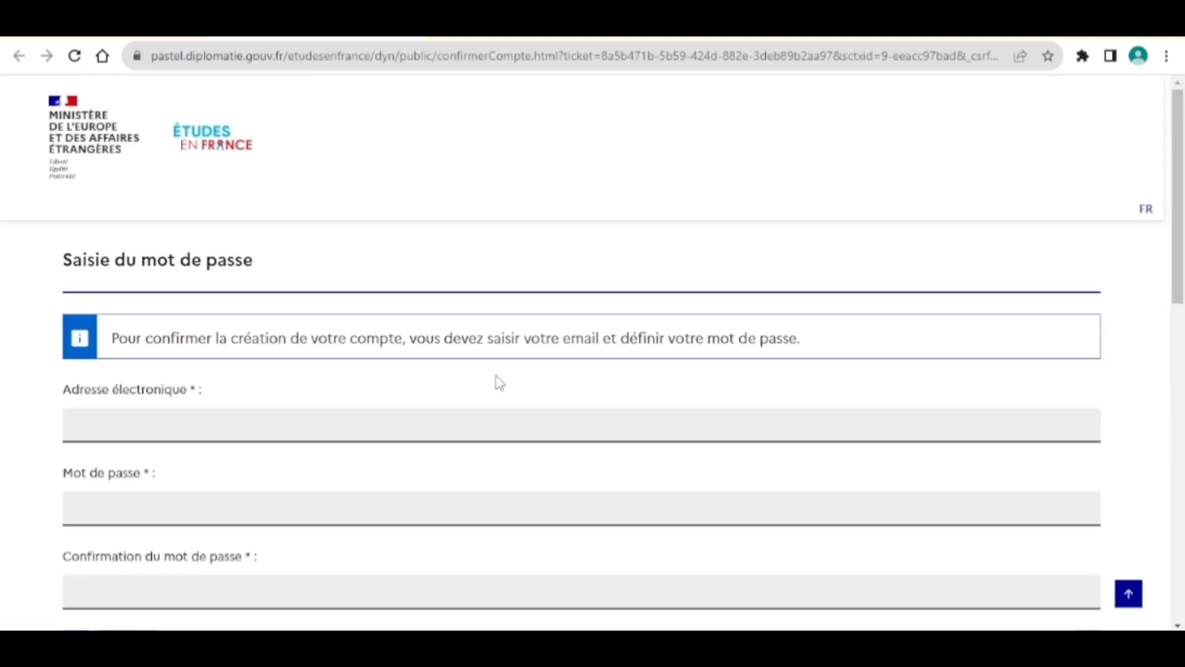
Enter the account's e-mail address in Adresse électronique.
scroll(500, 383, "down", 2)
left_click(238, 329)
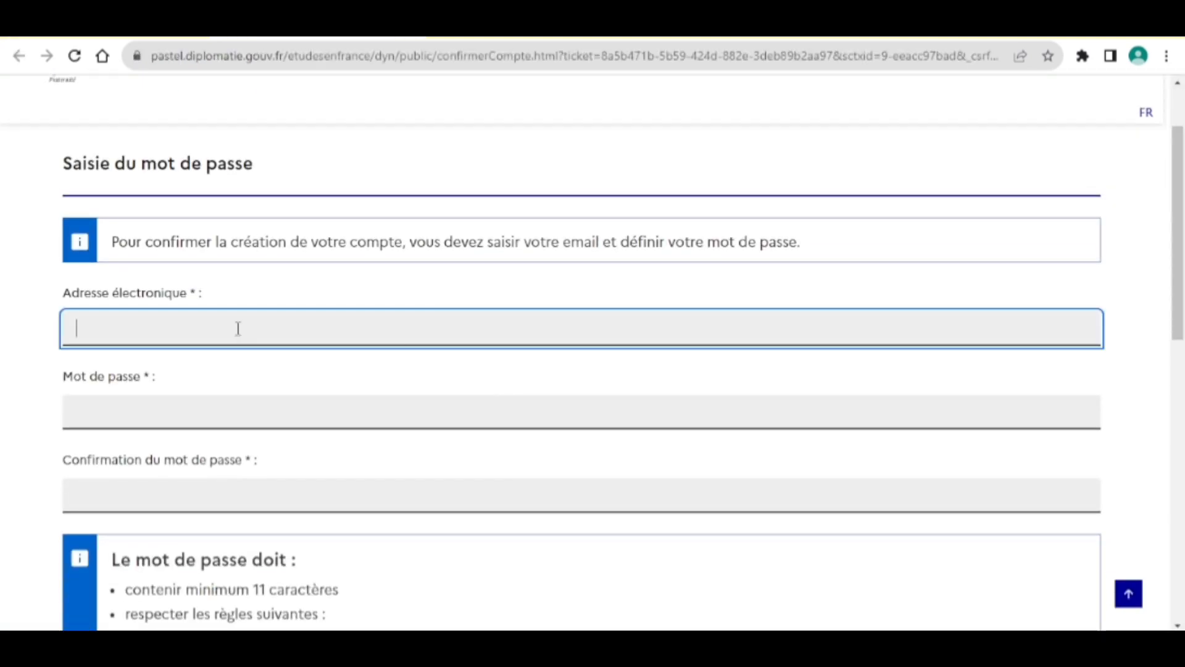
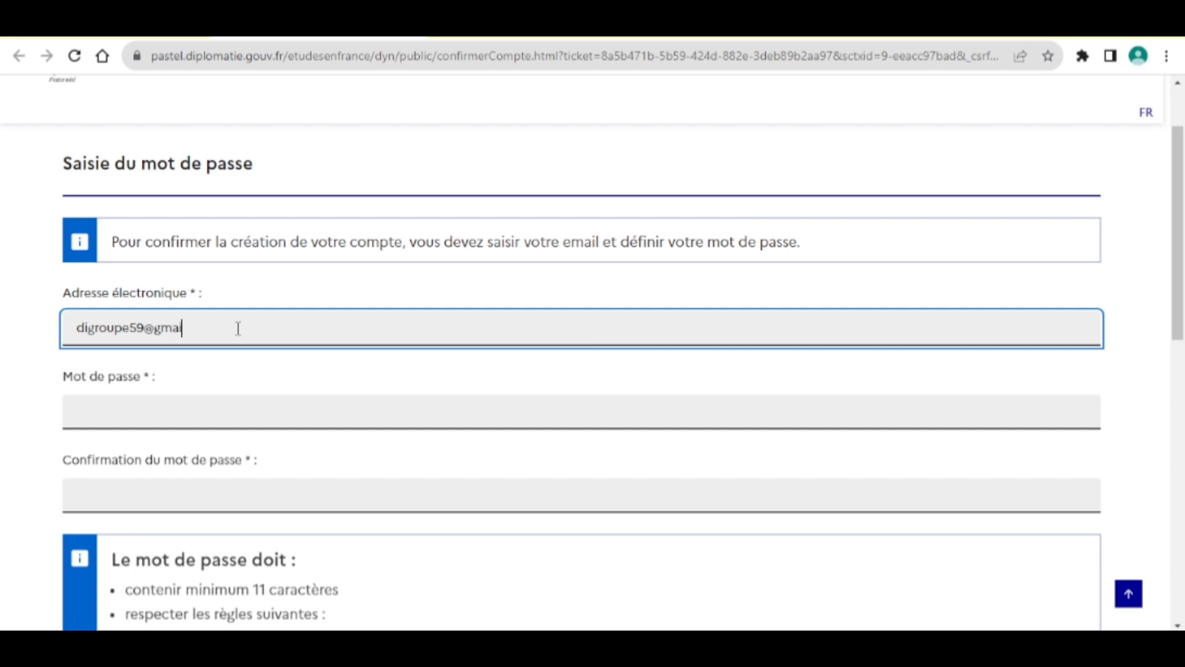
type("m")
Enter the new password in both password fields.
left_click(192, 414)
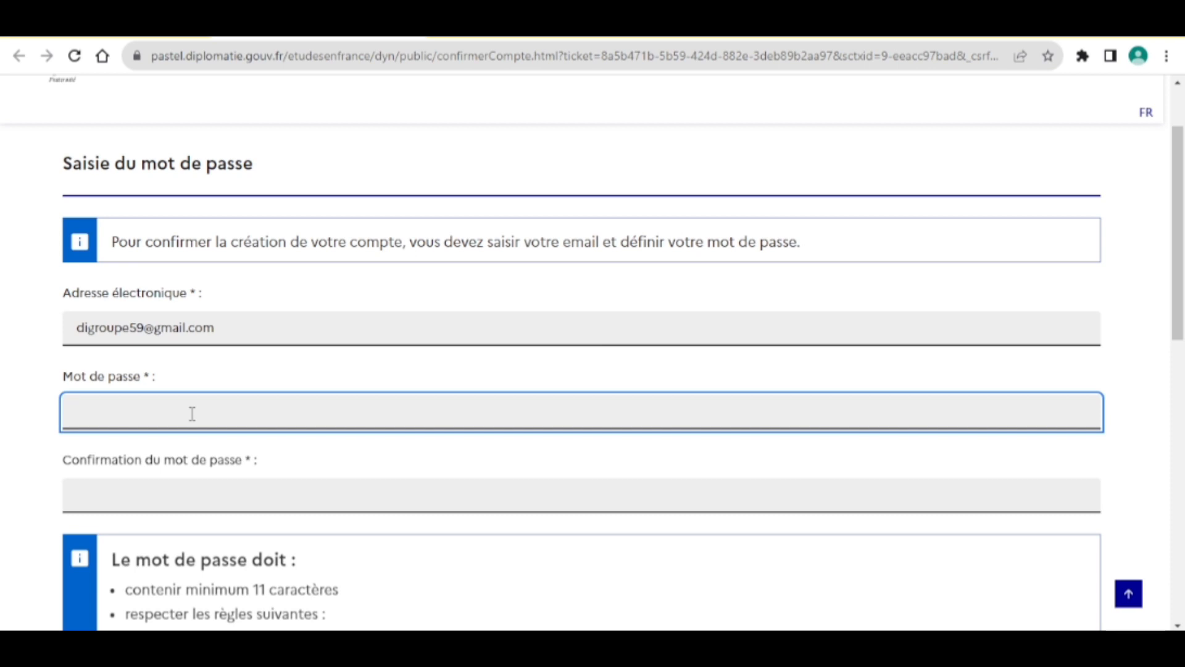
scroll(192, 414, "down", 2)
scroll(192, 414, "down", 1)
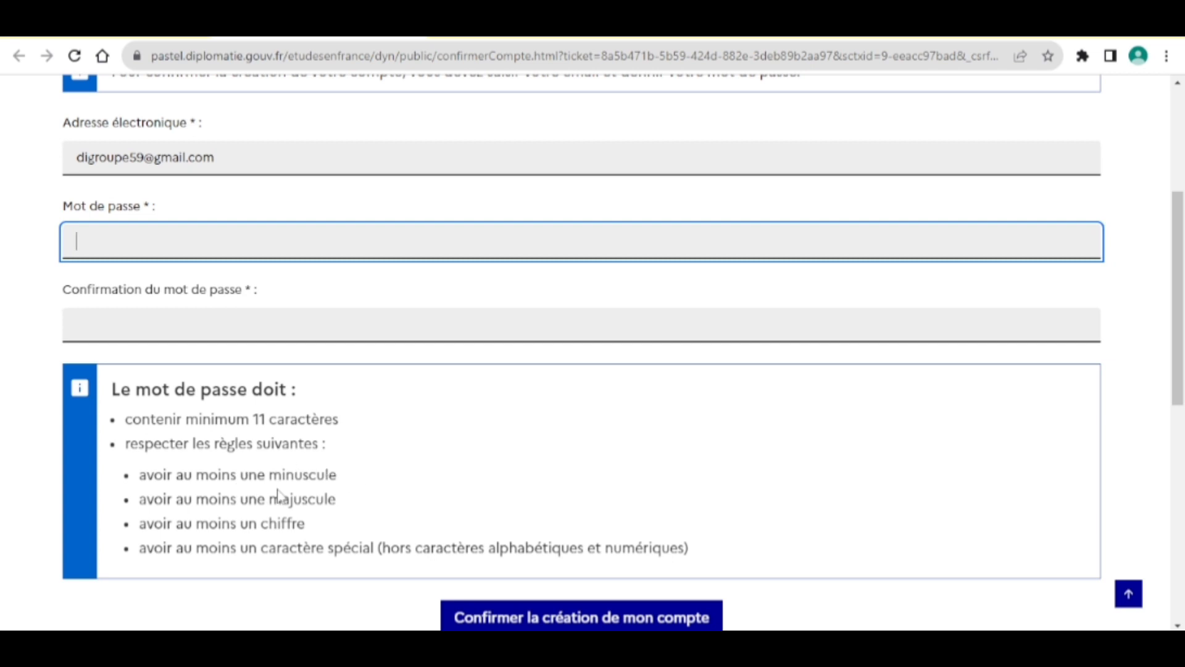
scroll(411, 506, "up", 2)
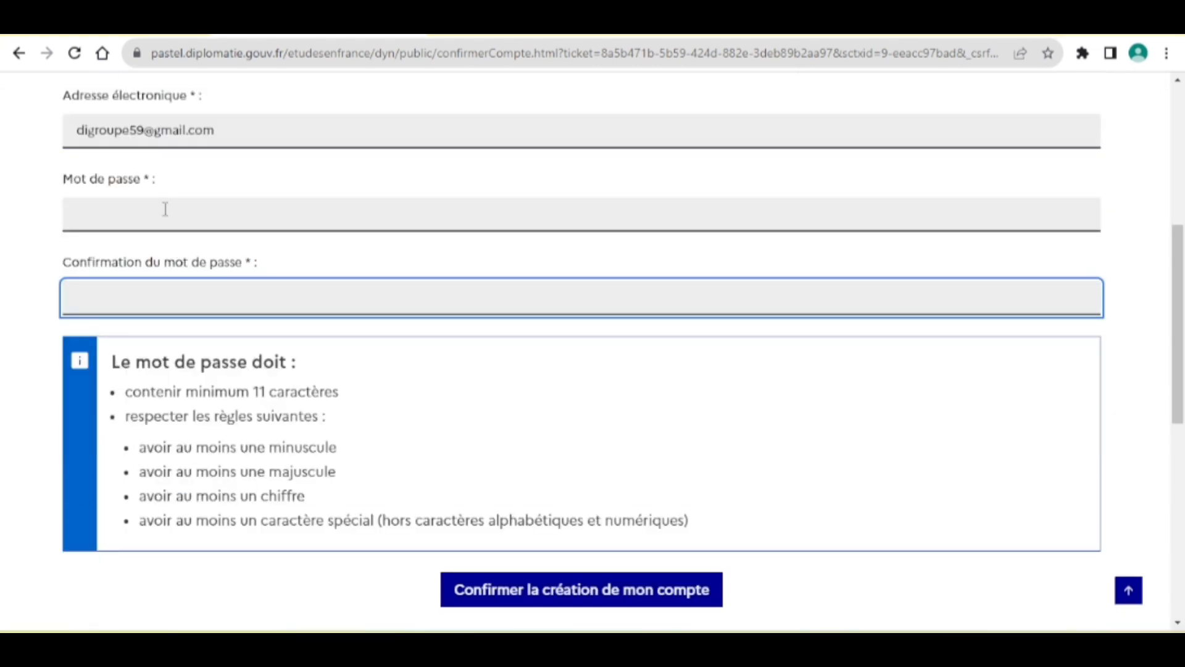
left_click(161, 213)
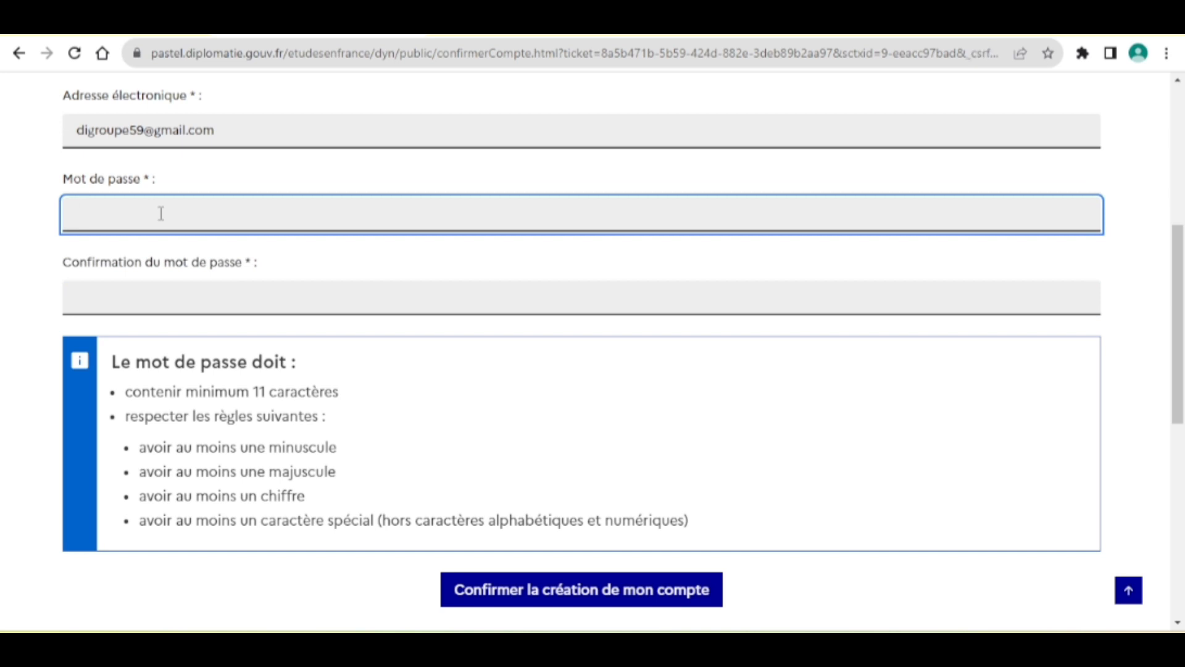
type("•••••")
key("BackSpace")
key("BackSpace")
key("BackSpace")
key("BackSpace")
key("BackSpace")
key("ctrl+v")
left_click(170, 299)
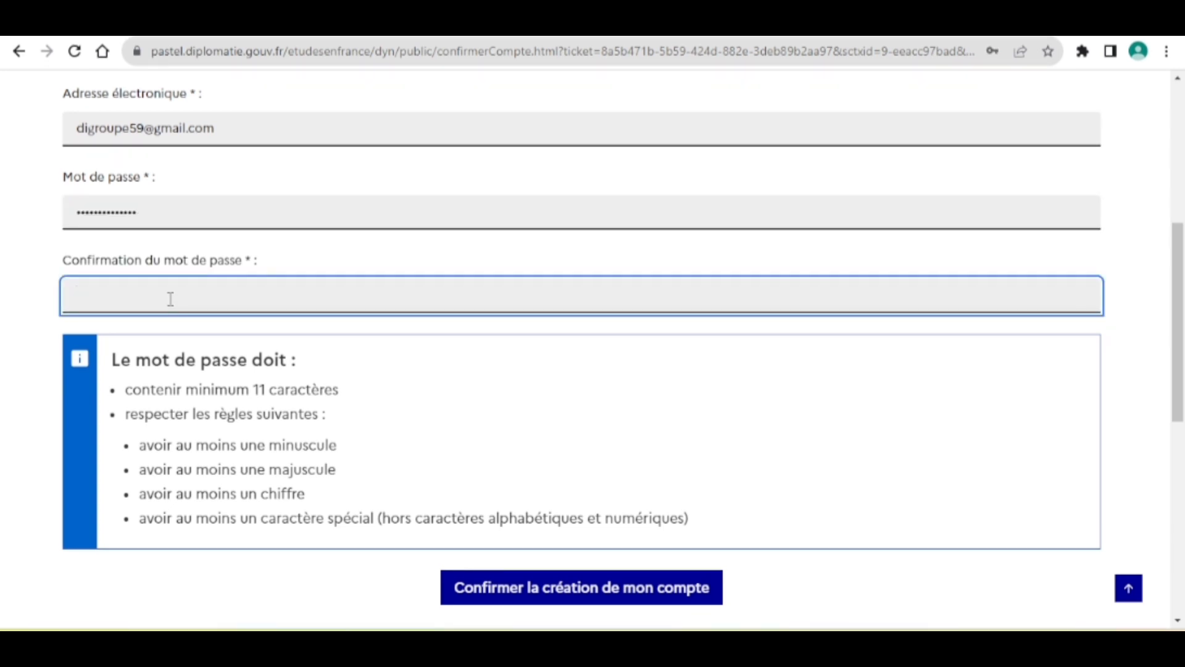
type("•••••")
type("••")
Submit with 'Confirmer la création de mon compte' to activate the account.
scroll(402, 423, "down", 2)
key("Return")
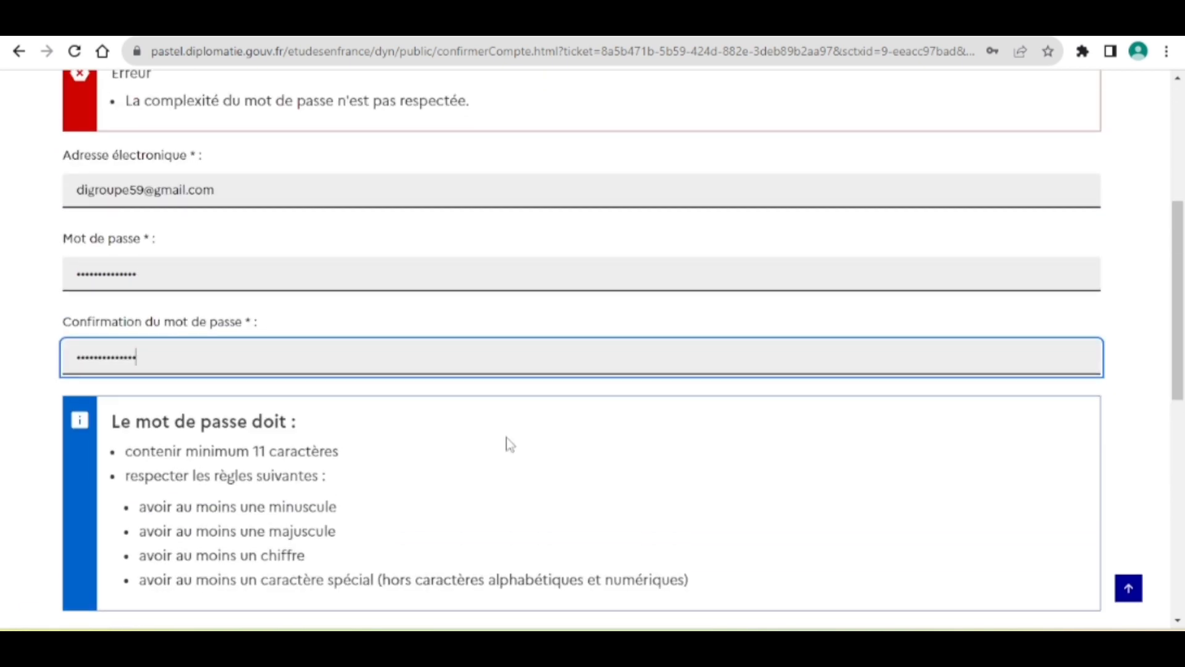
scroll(513, 444, "down", 2)
left_click(571, 522)
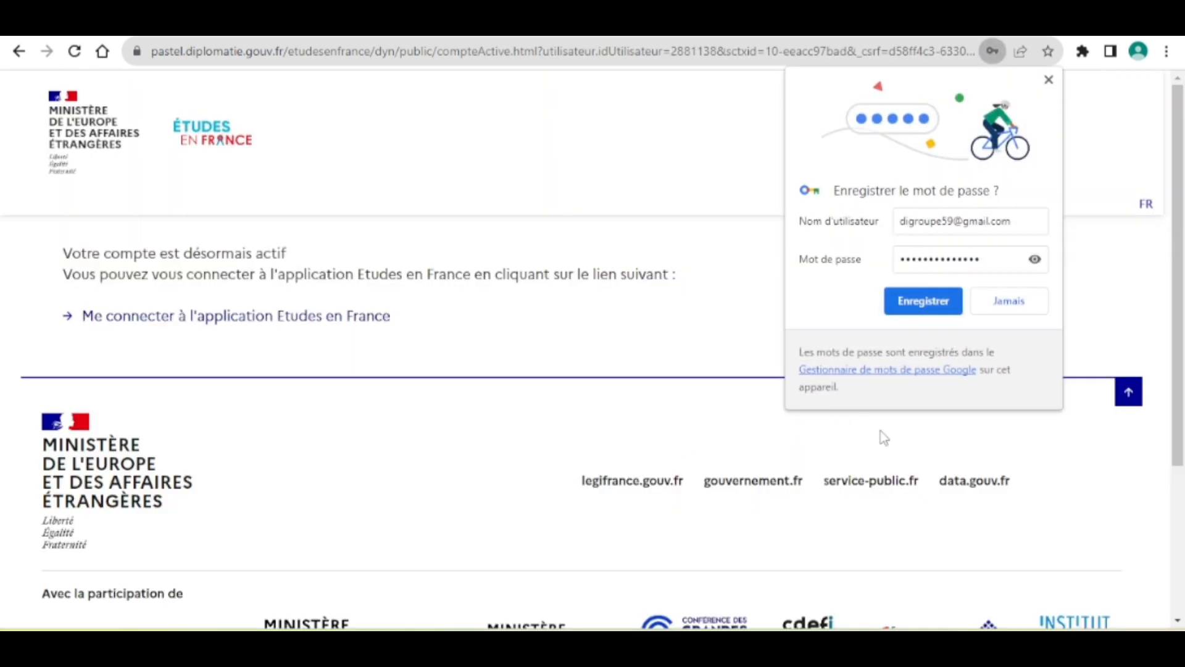
Close Chrome's 'Enregistrer le mot de passe ?' popup without saving the password.
left_click(1027, 311)
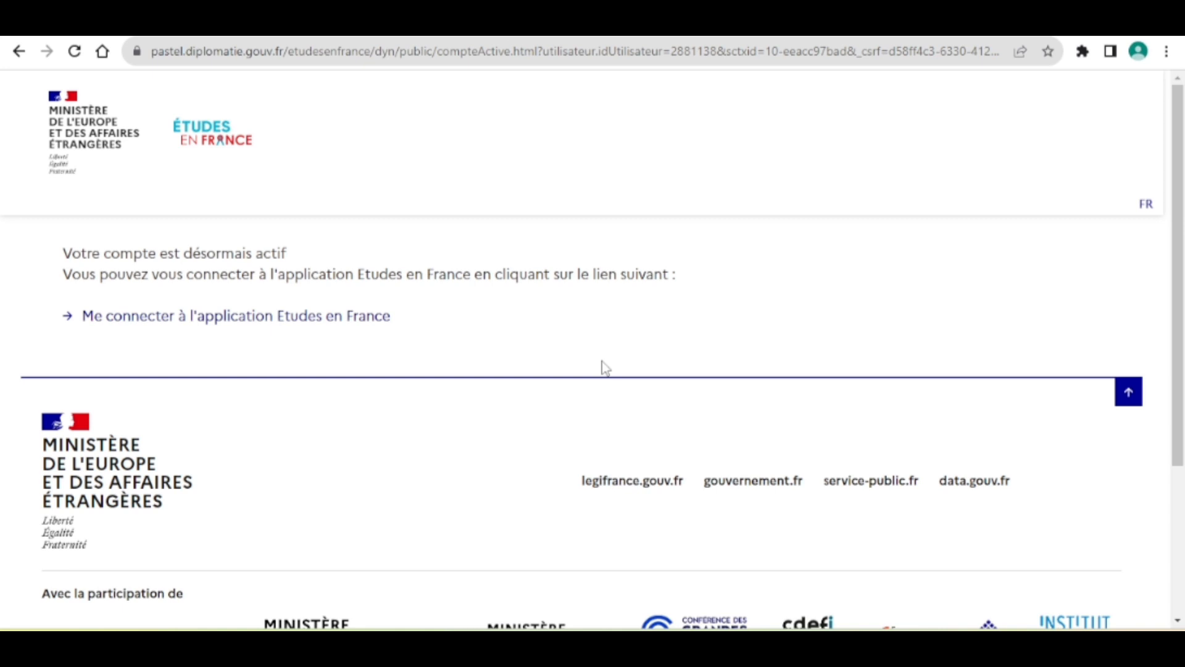
scroll(605, 367, "down", 1)
scroll(604, 368, "up", 1)
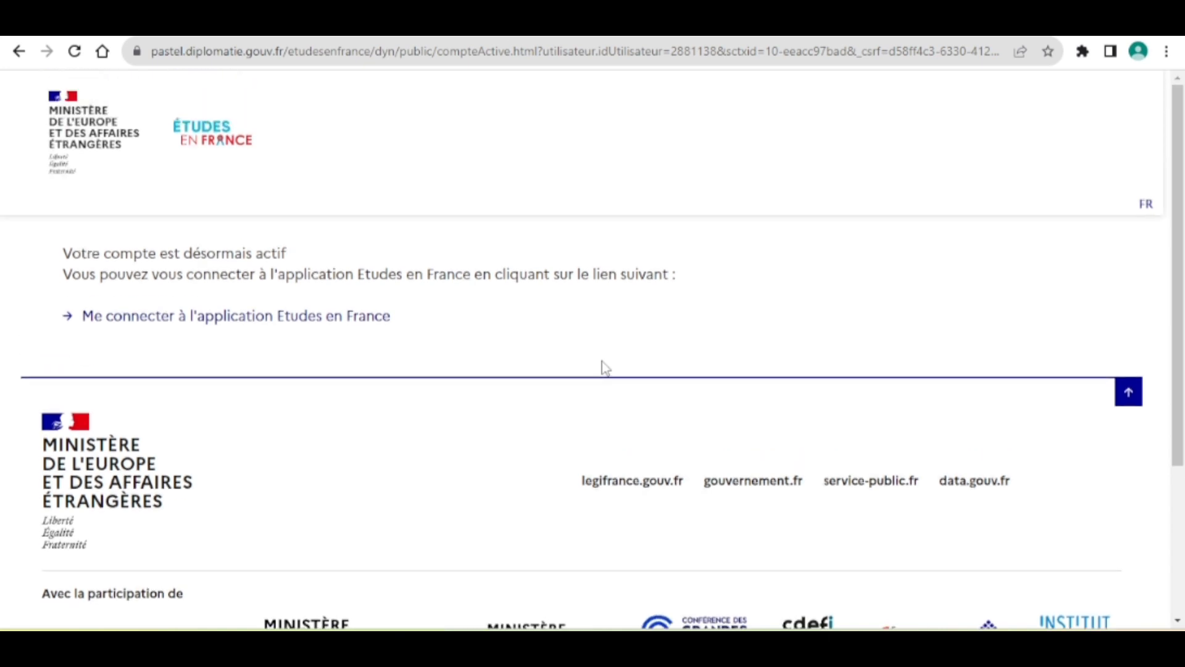
Follow 'Me connecter à l'application Etudes en France' and open the 'Je me connecte' form.
left_click(295, 327)
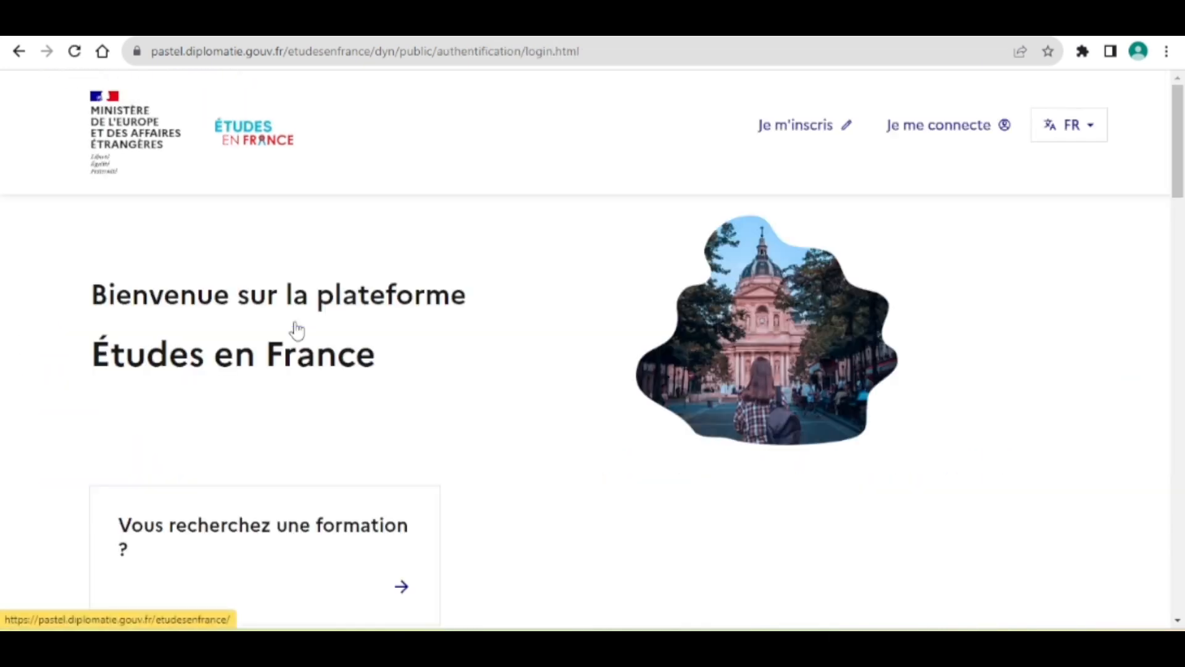
scroll(397, 455, "down", 4)
scroll(397, 455, "up", 4)
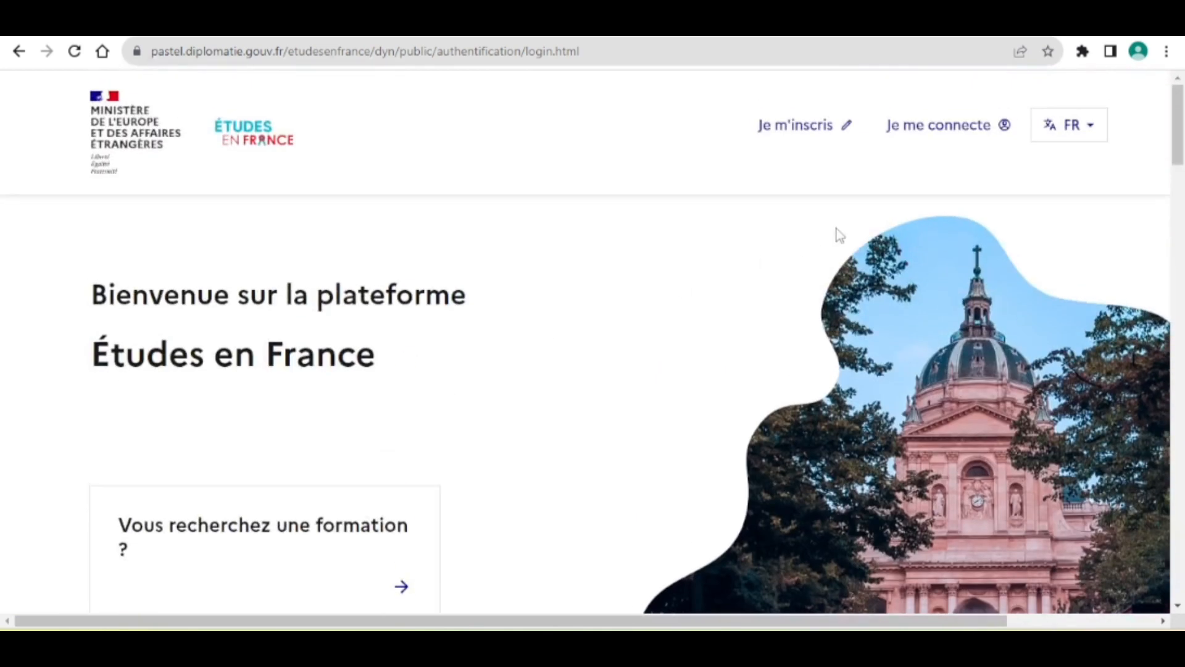
left_click(928, 122)
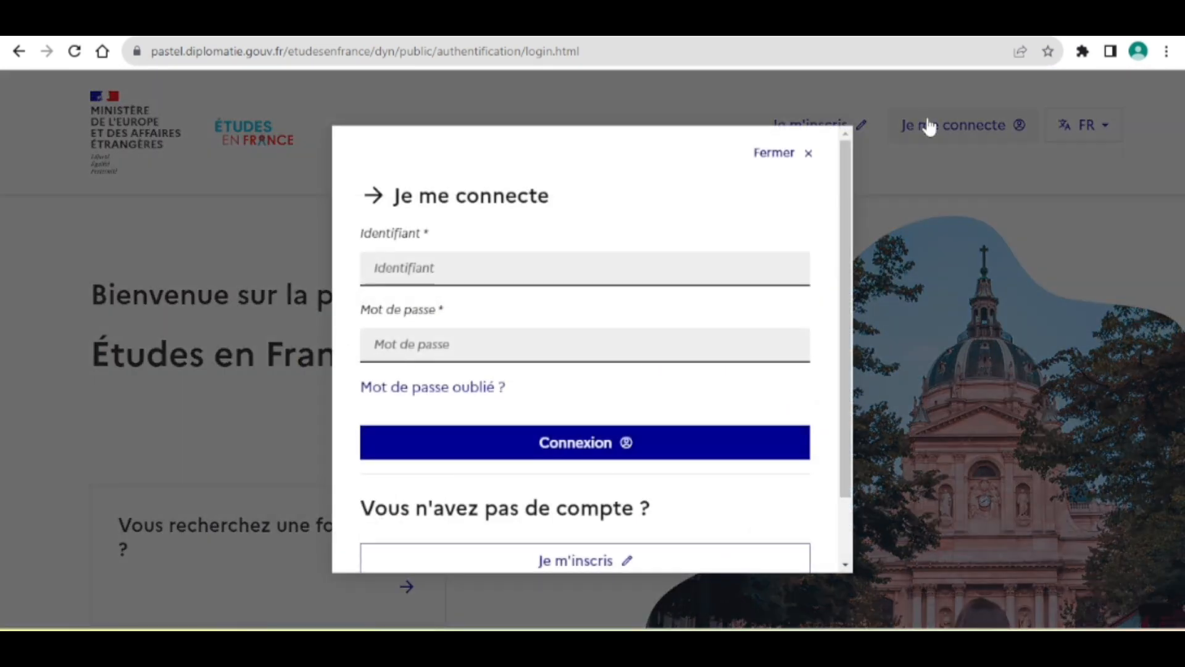
Sign in with the account e-mail as Identifiant and the password.
left_click(515, 271)
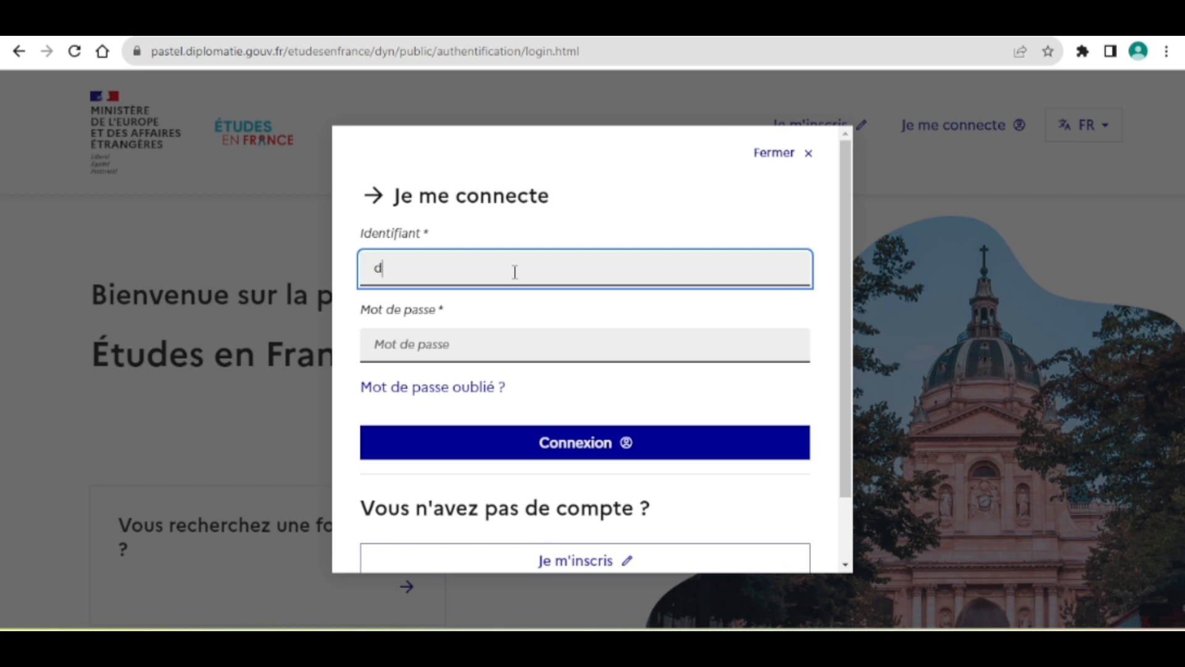
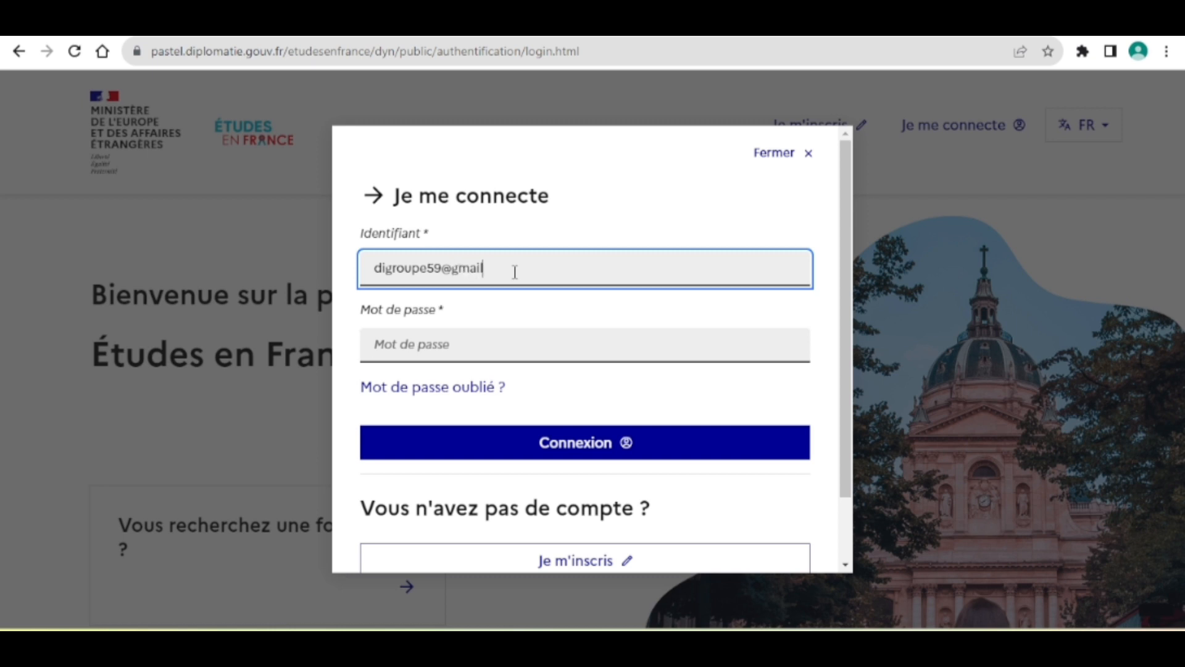
left_click(508, 351)
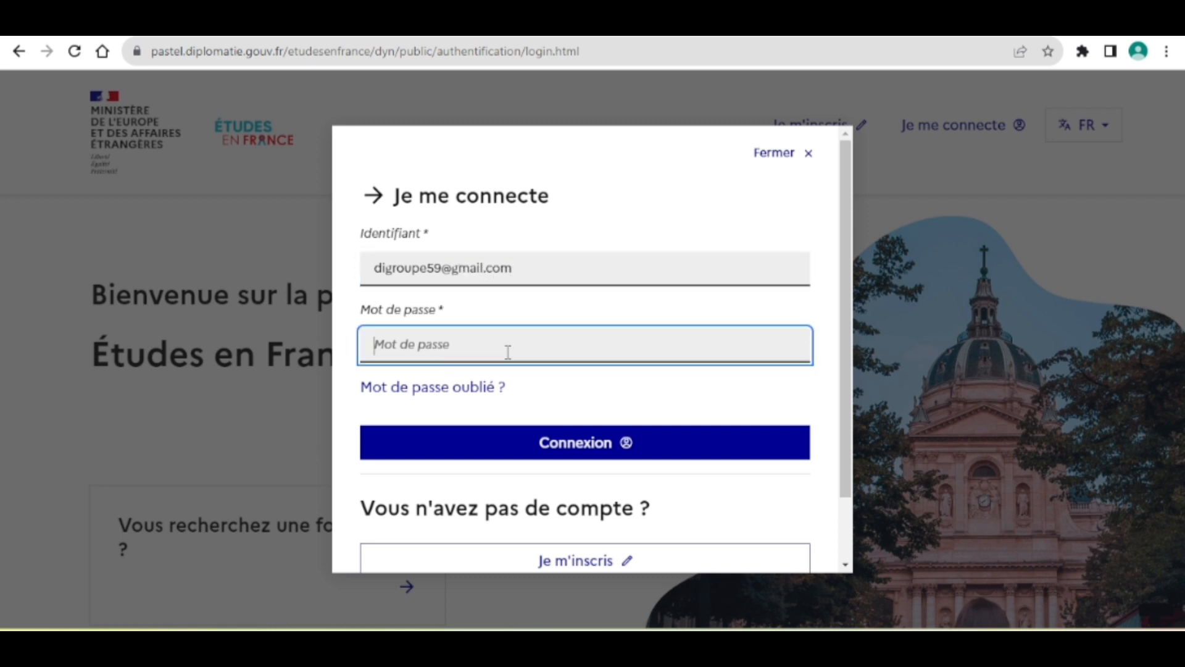
type("•")
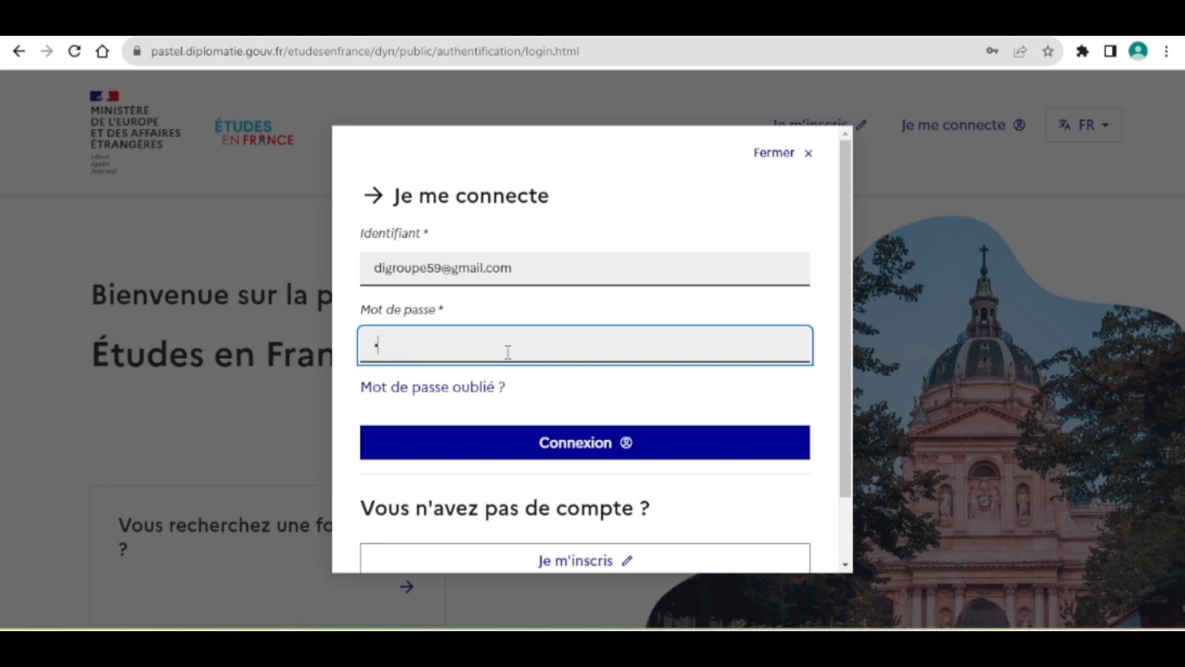
type("•••••••••••")
left_click(577, 443)
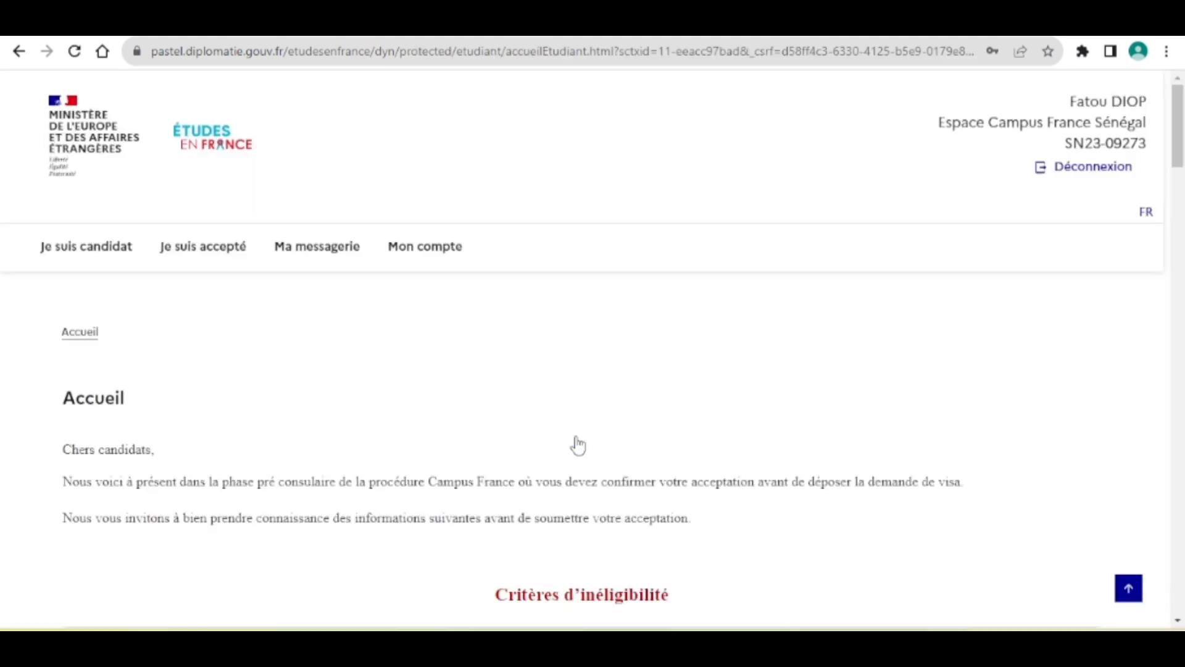
Highlight the header identifier, read the Accueil criteria and key dates, then go to Je suis candidat.
mouse_move(861, 648)
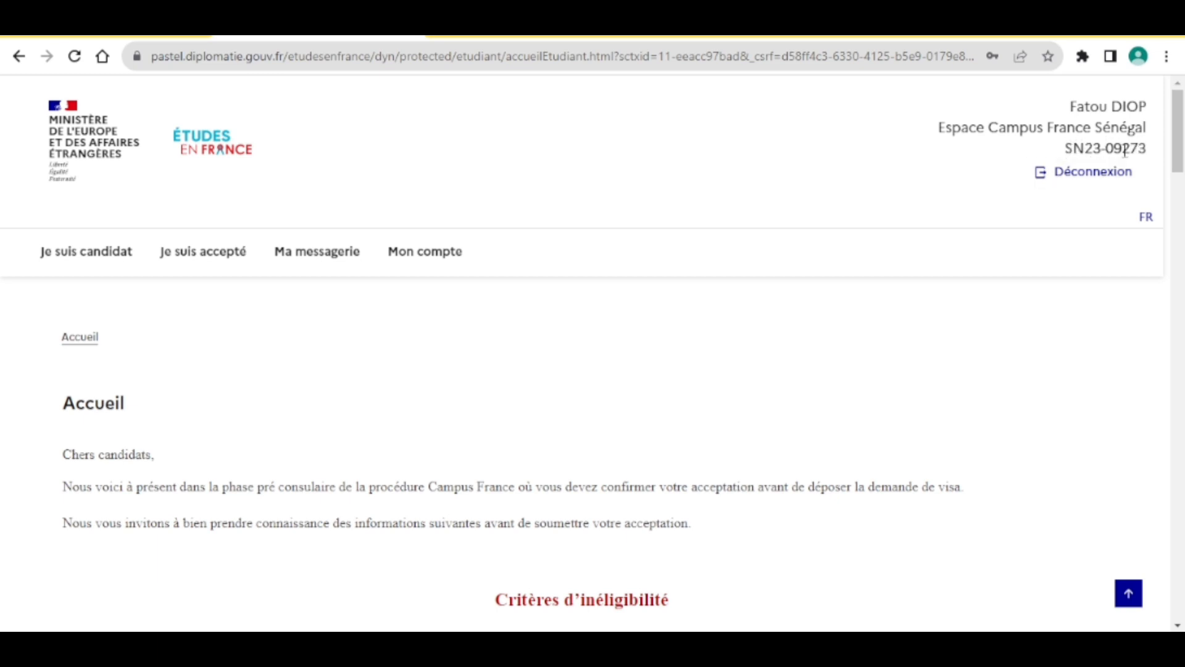
triple_click(1071, 139)
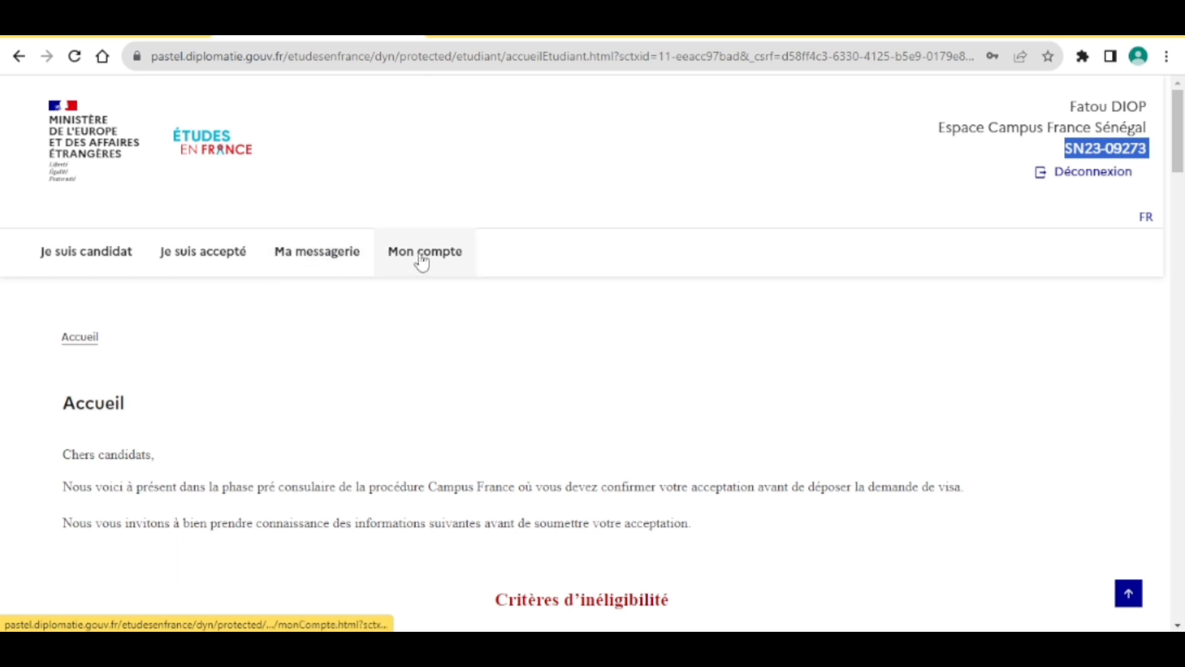
scroll(401, 397, "down", 4)
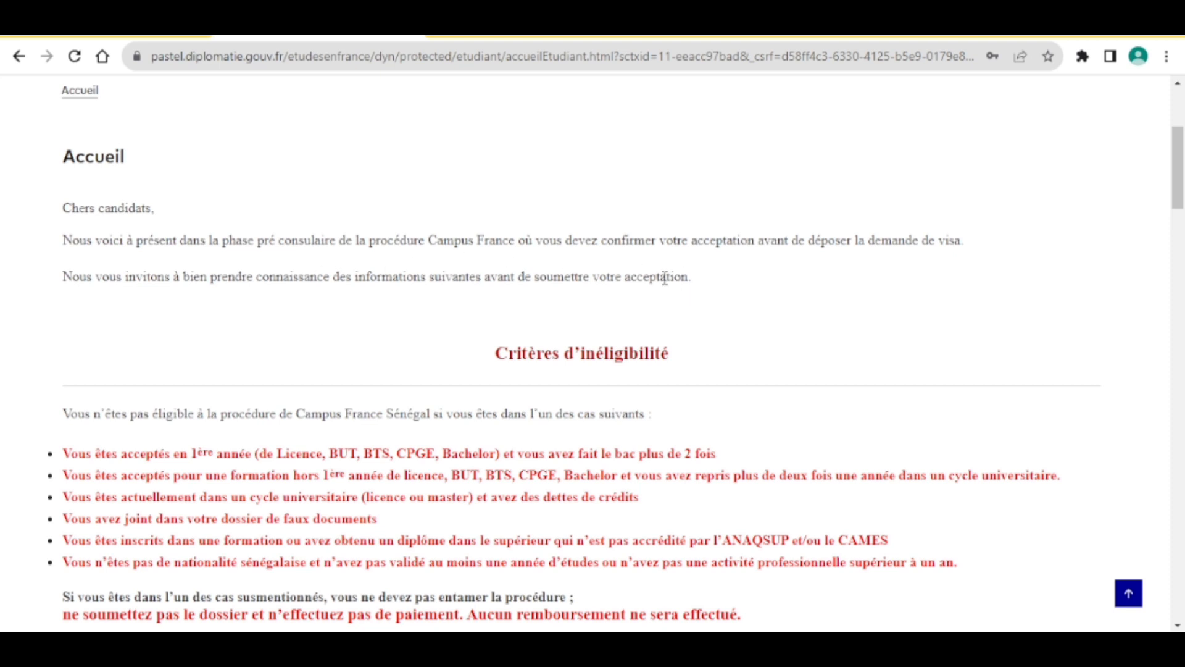
scroll(598, 318, "down", 2)
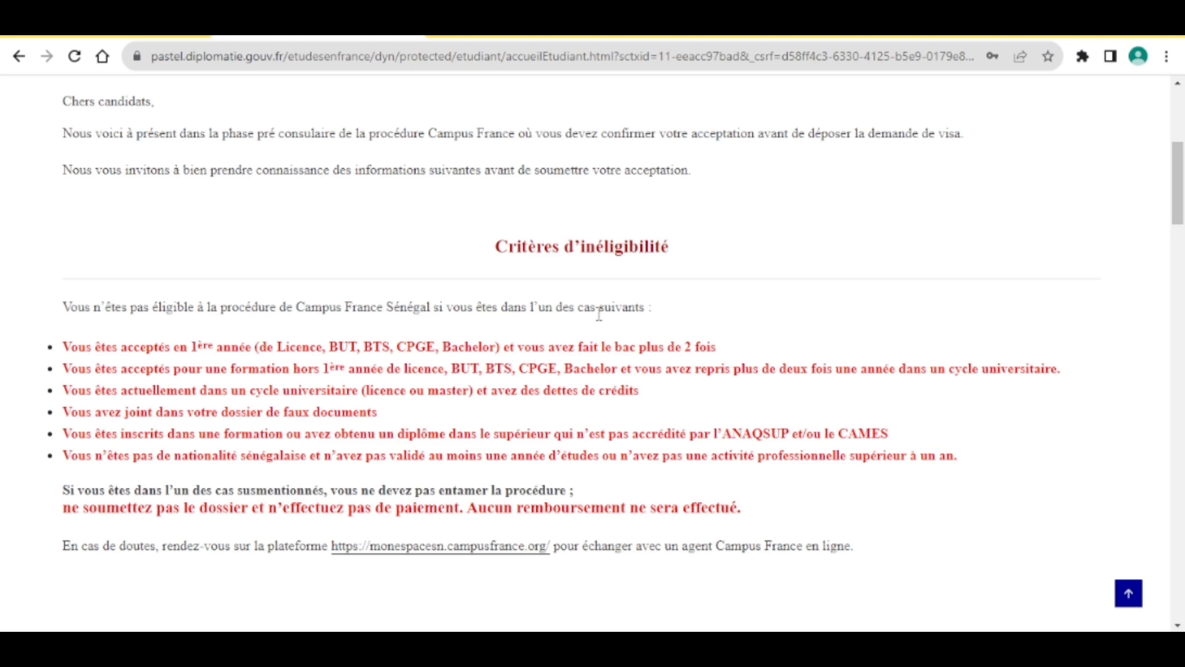
scroll(500, 542, "down", 5)
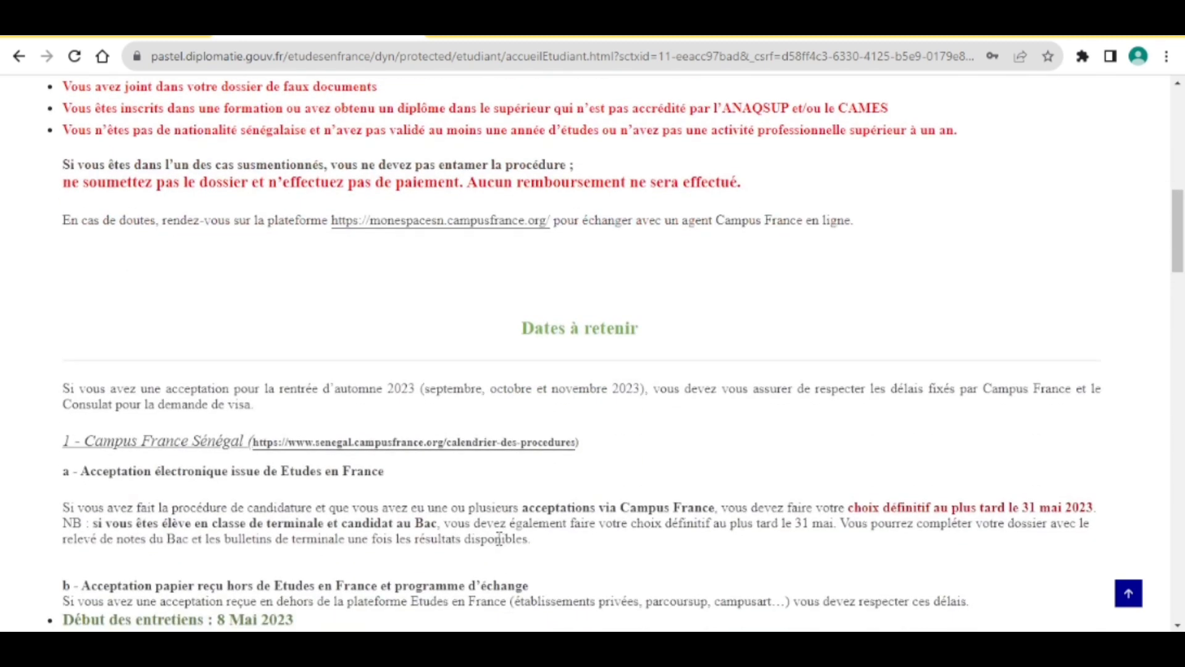
scroll(500, 539, "down", 2)
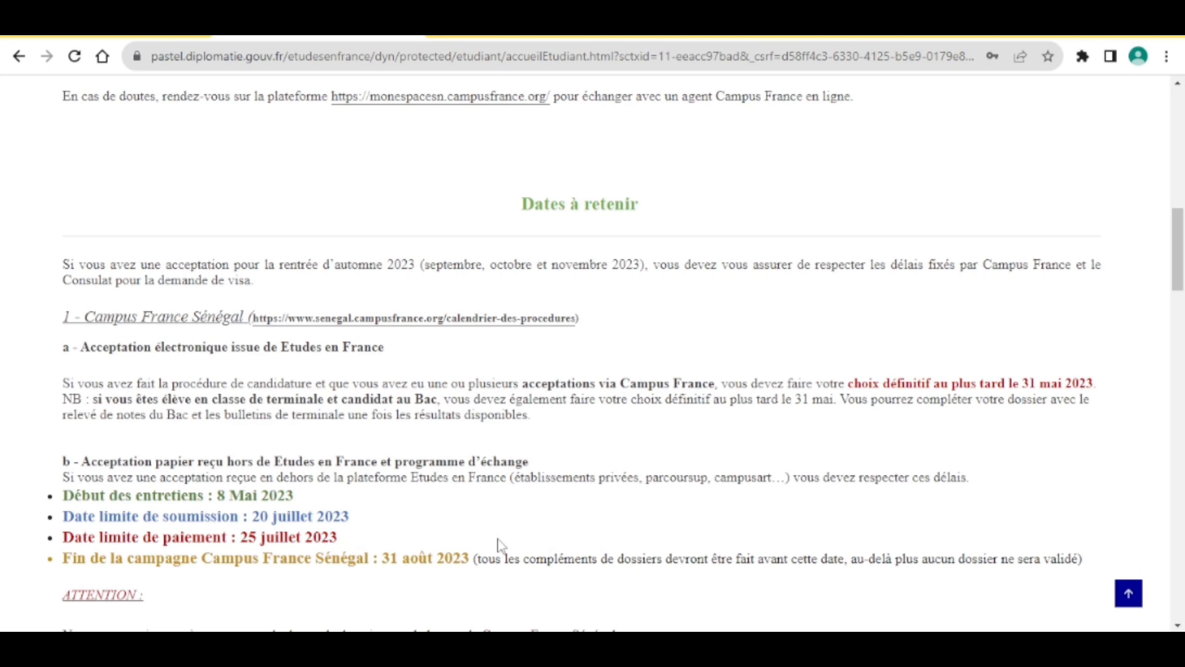
scroll(499, 543, "down", 2)
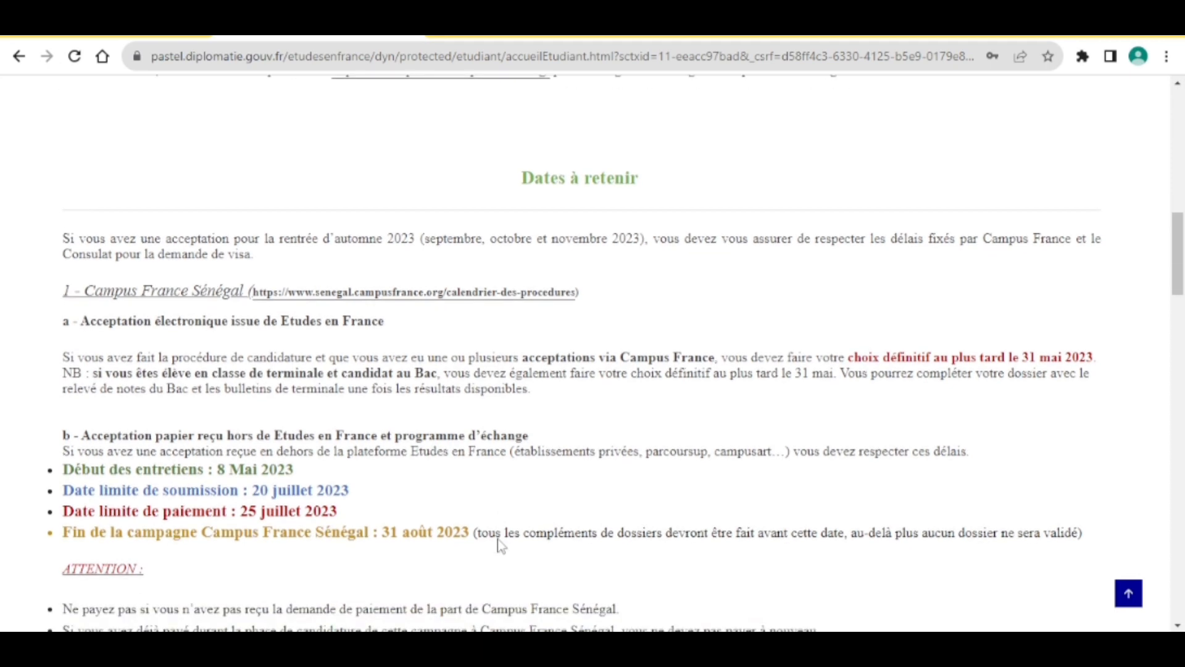
scroll(500, 542, "down", 4)
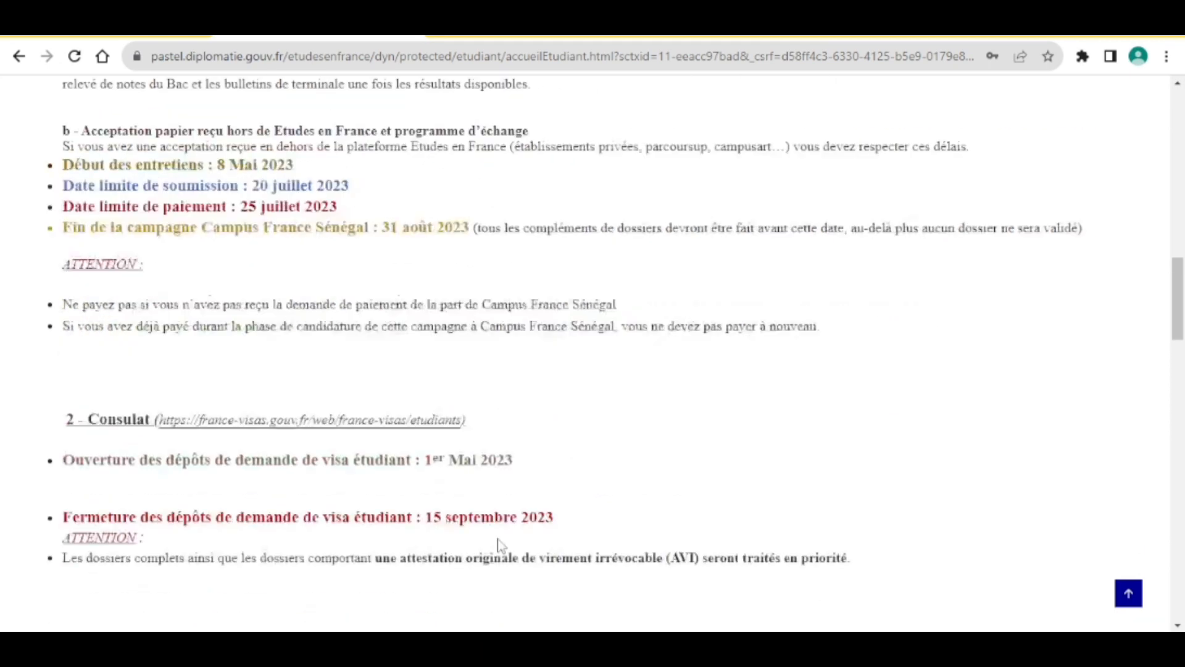
scroll(498, 547, "up", 15)
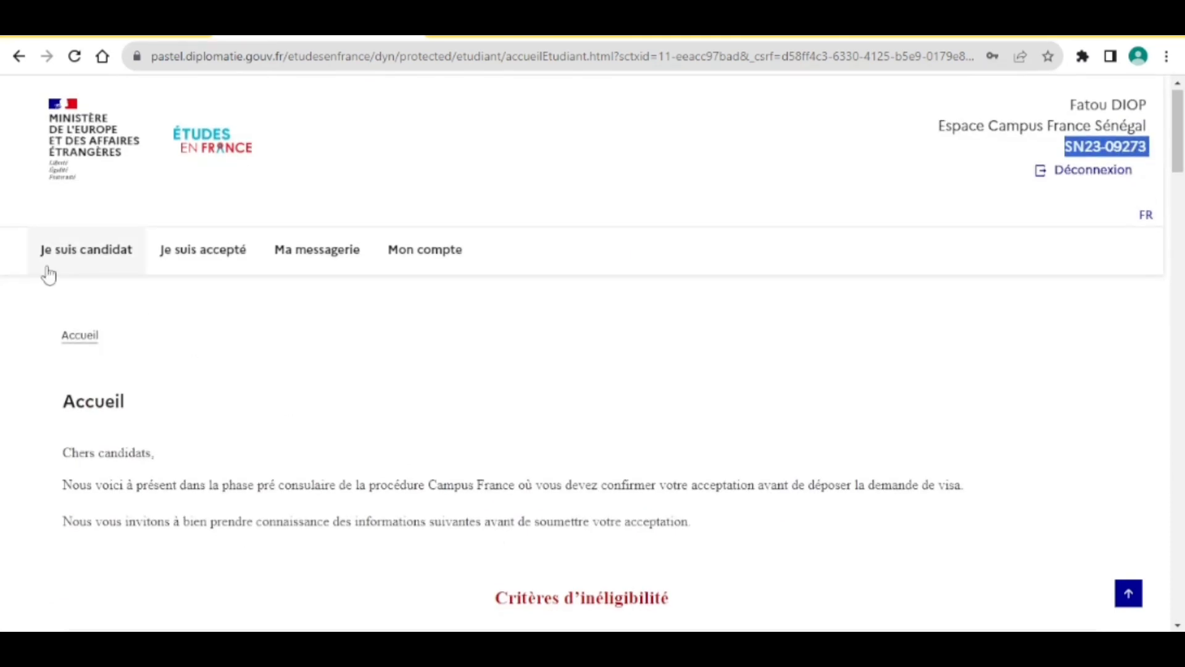
left_click(68, 270)
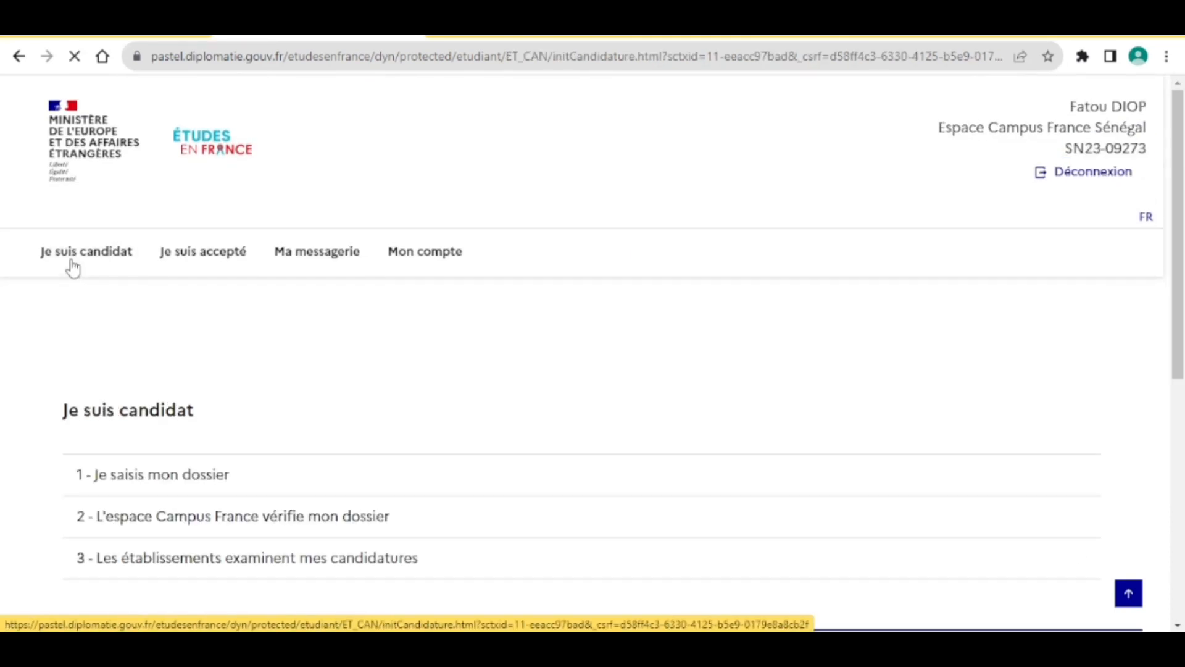
Expand '1 - Je saisis mon dossier' and open '1.1 - Je saisis mes informations personnelles'.
scroll(312, 515, "down", 2)
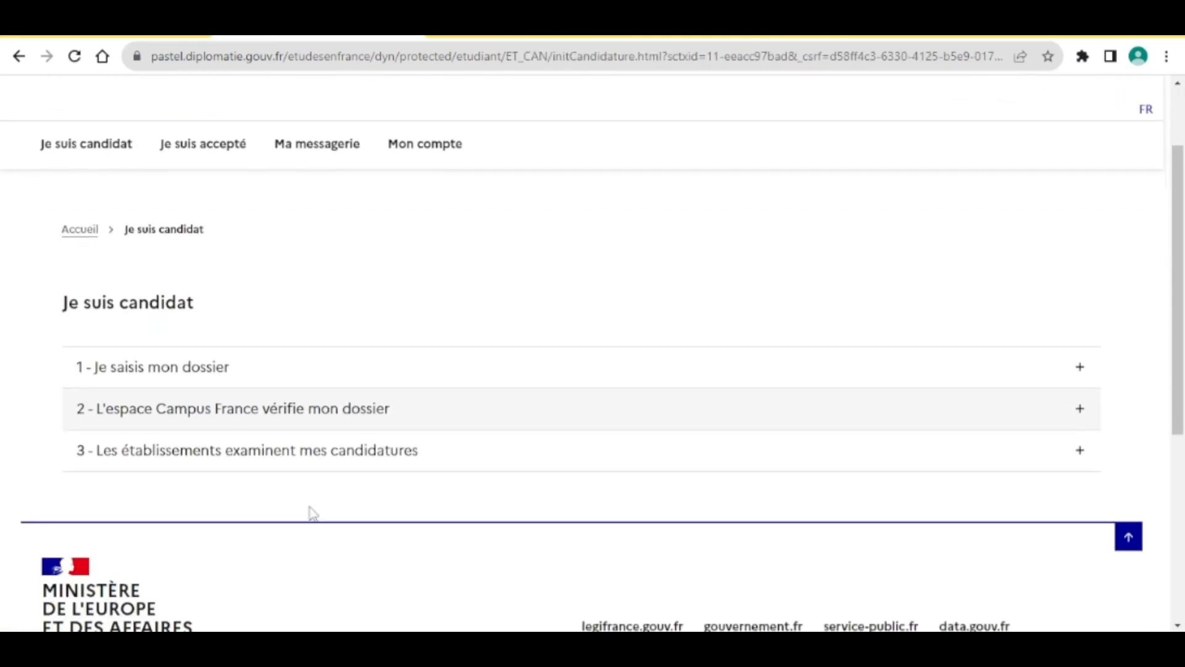
left_click(261, 373)
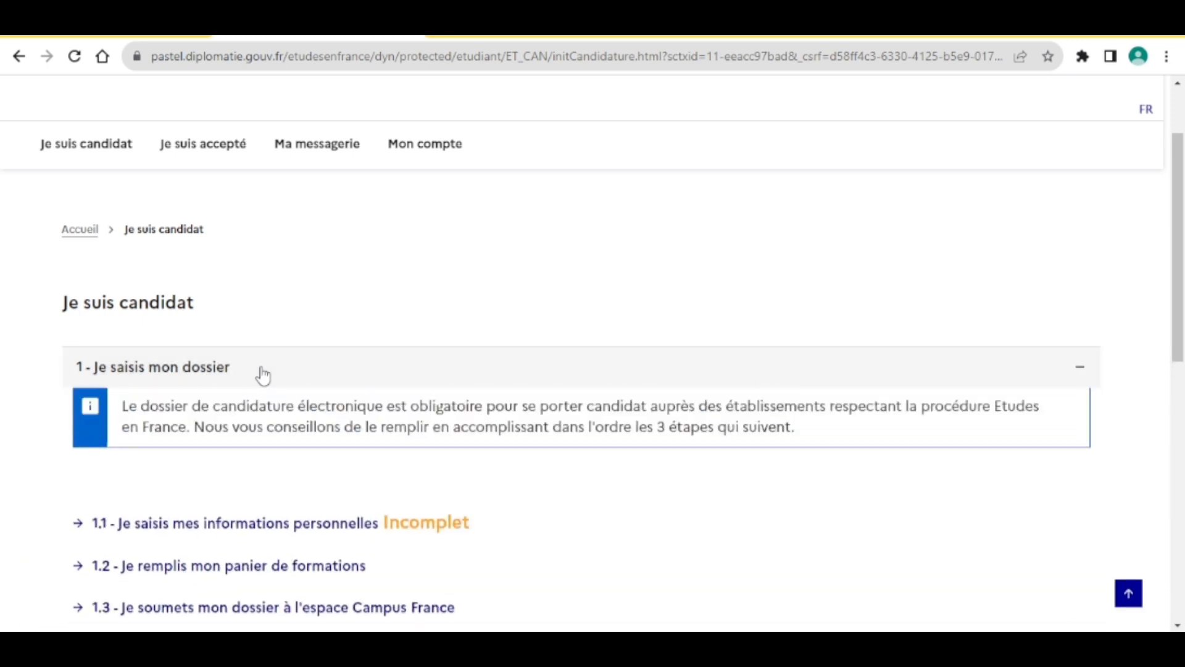
left_click(315, 544)
scroll(315, 547, "down", 4)
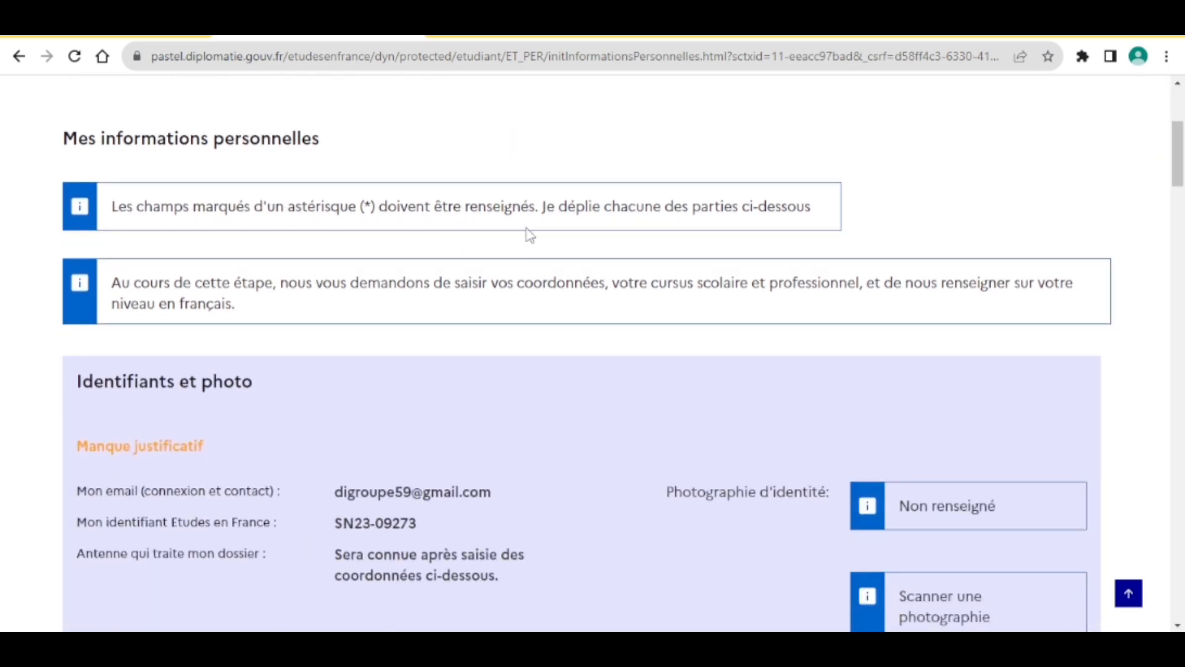
Review the Identité section, then open the Coordonnées section with its Modifier button.
scroll(409, 308, "down", 3)
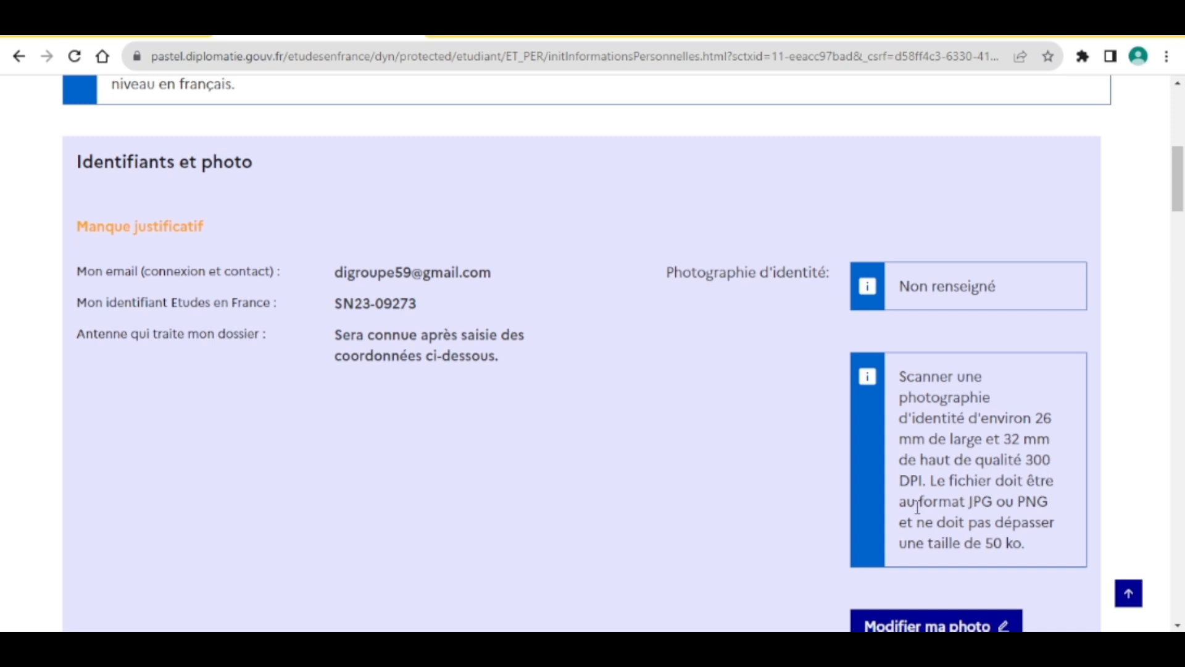
scroll(1006, 491, "down", 2)
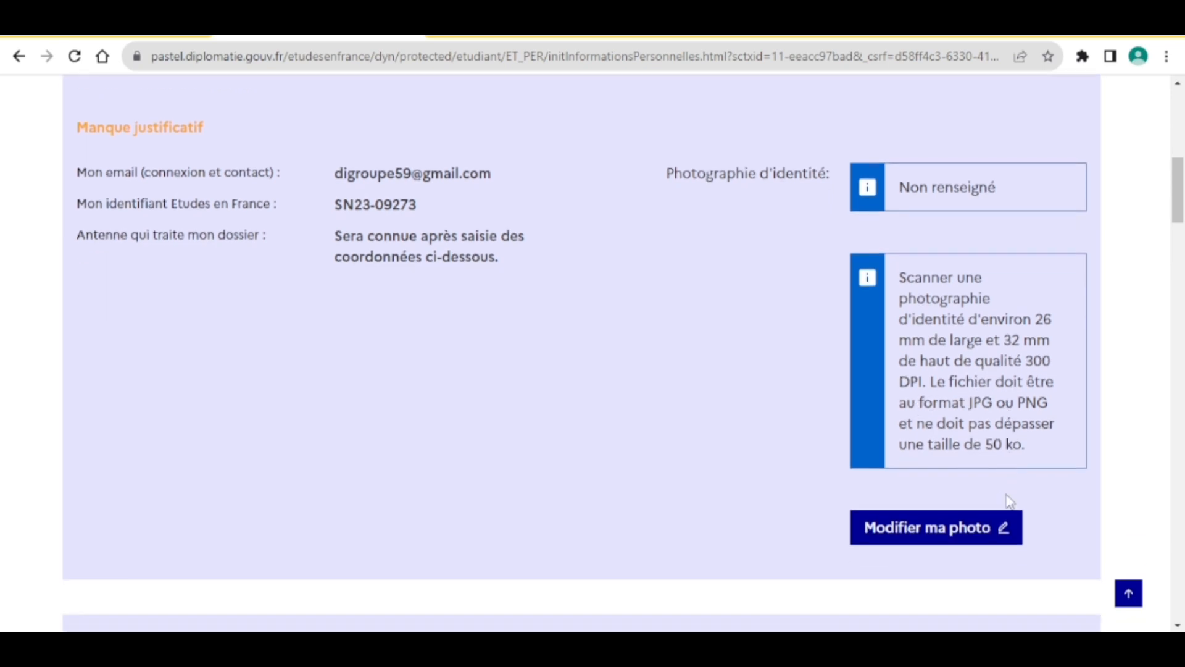
scroll(812, 389, "up", 1)
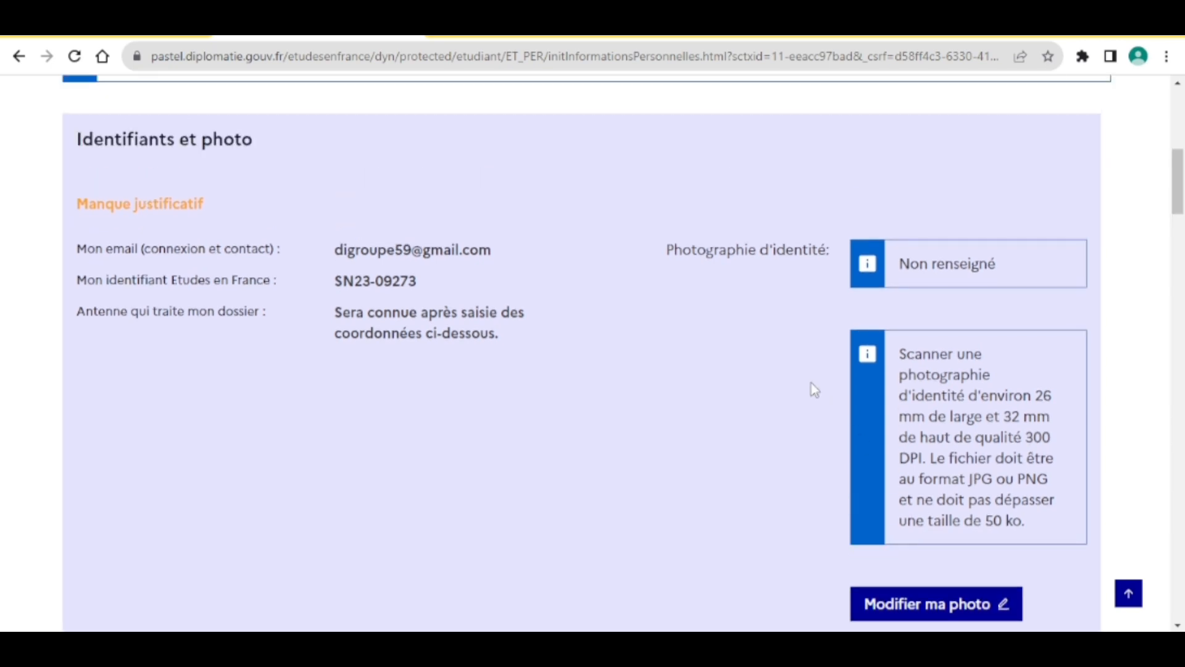
scroll(811, 383, "down", 6)
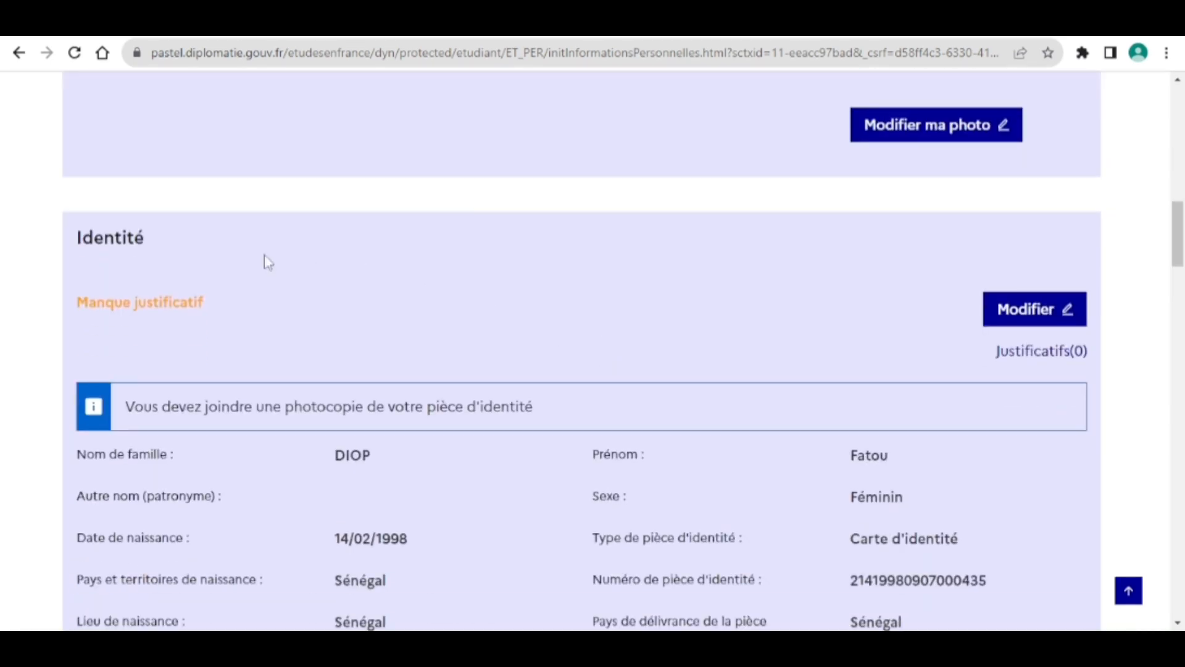
scroll(749, 313, "up", 5)
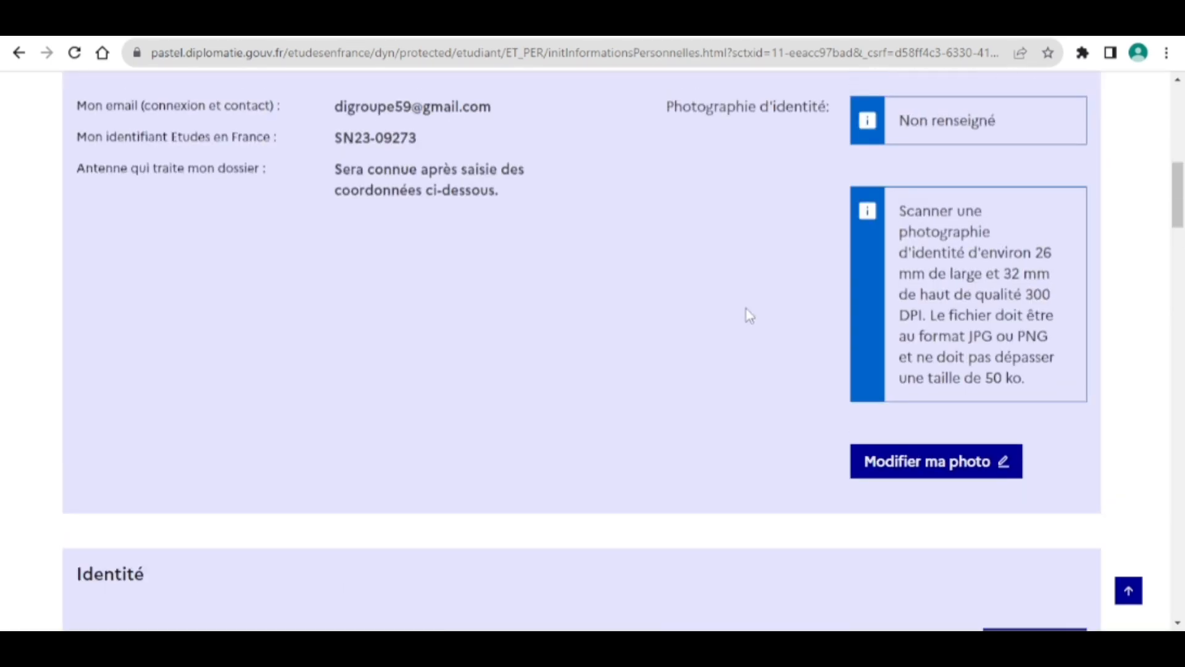
scroll(816, 361, "up", 2)
scroll(816, 361, "down", 2)
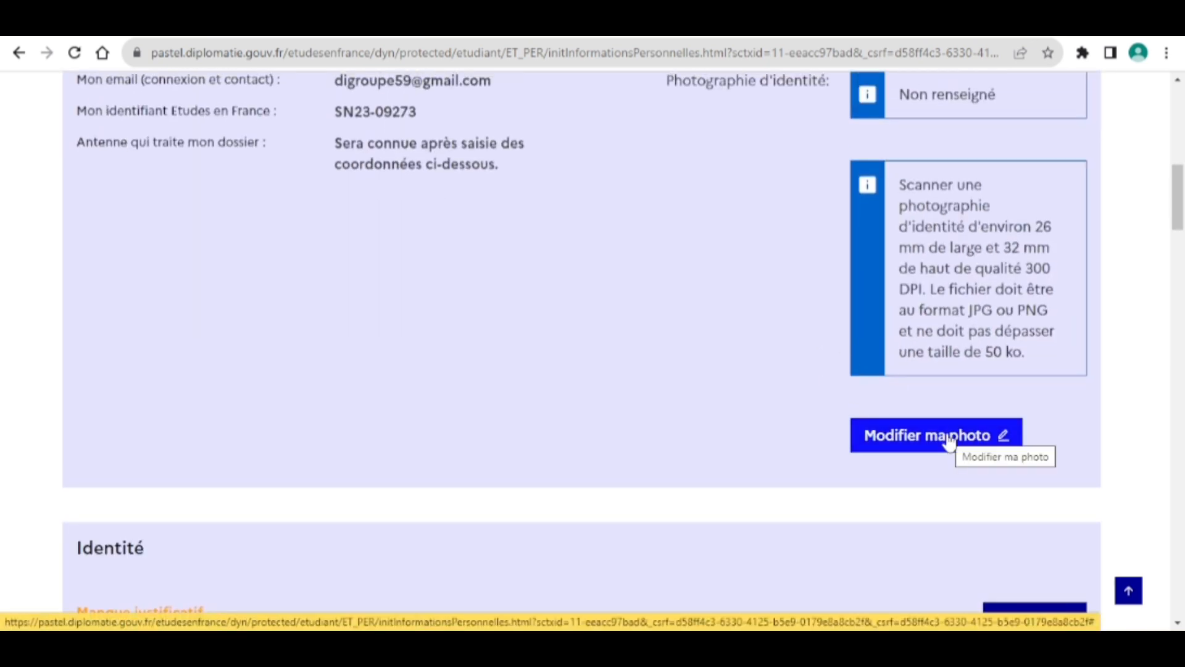
scroll(596, 446, "down", 4)
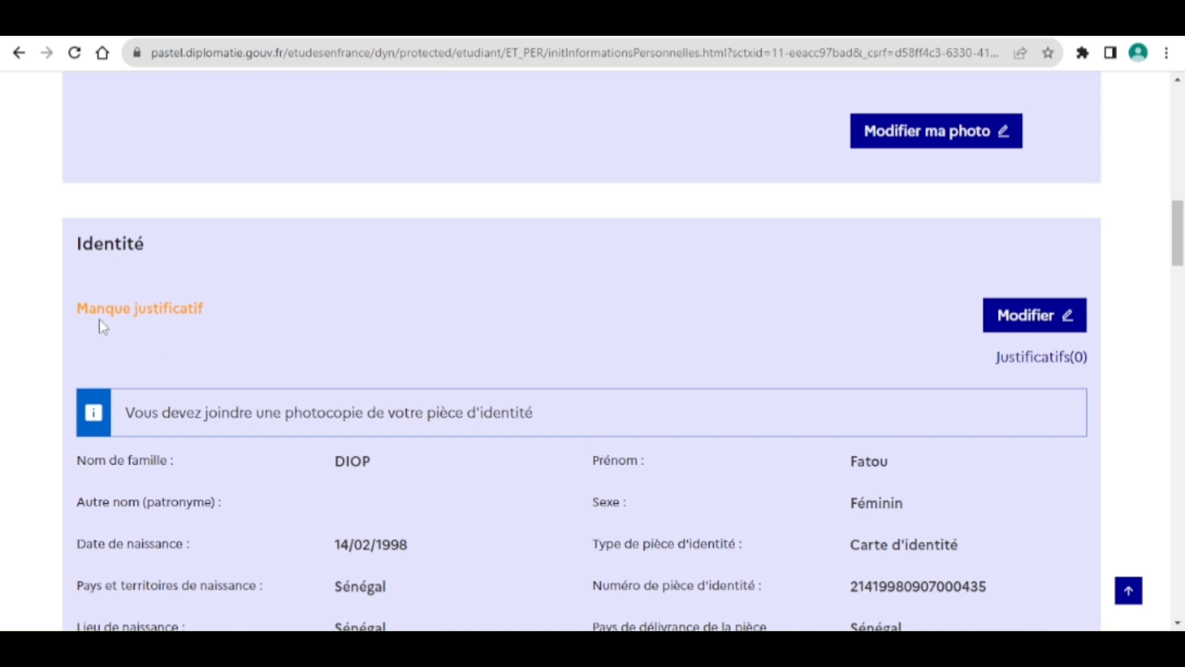
scroll(389, 324, "down", 1)
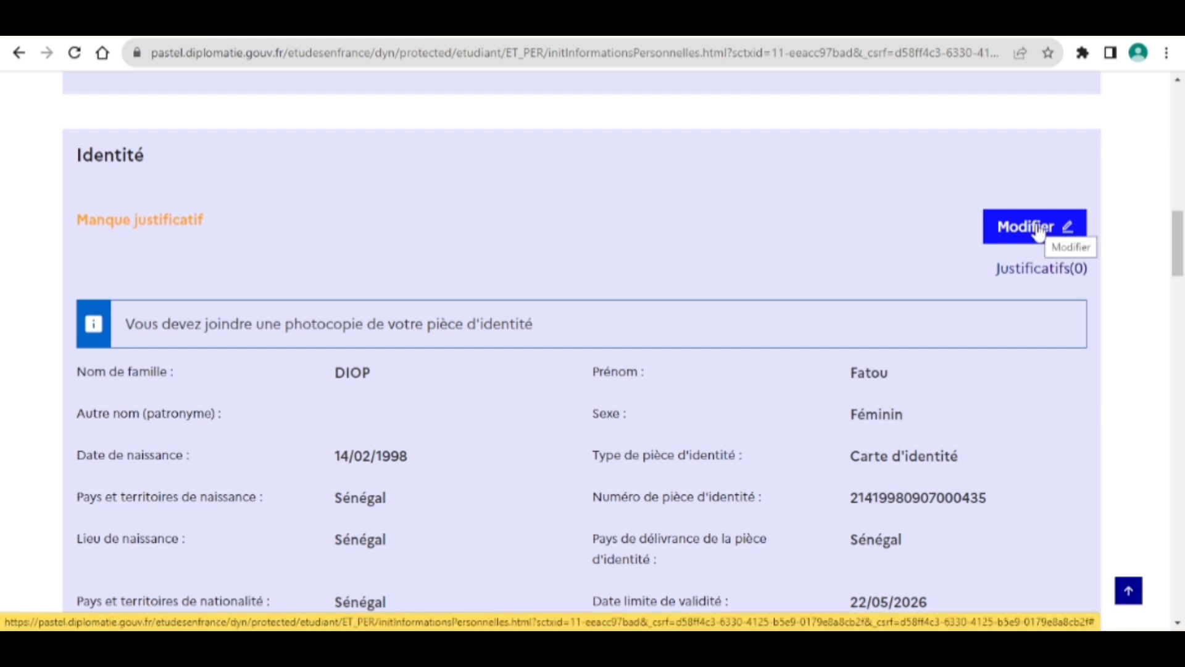
scroll(763, 352, "down", 1)
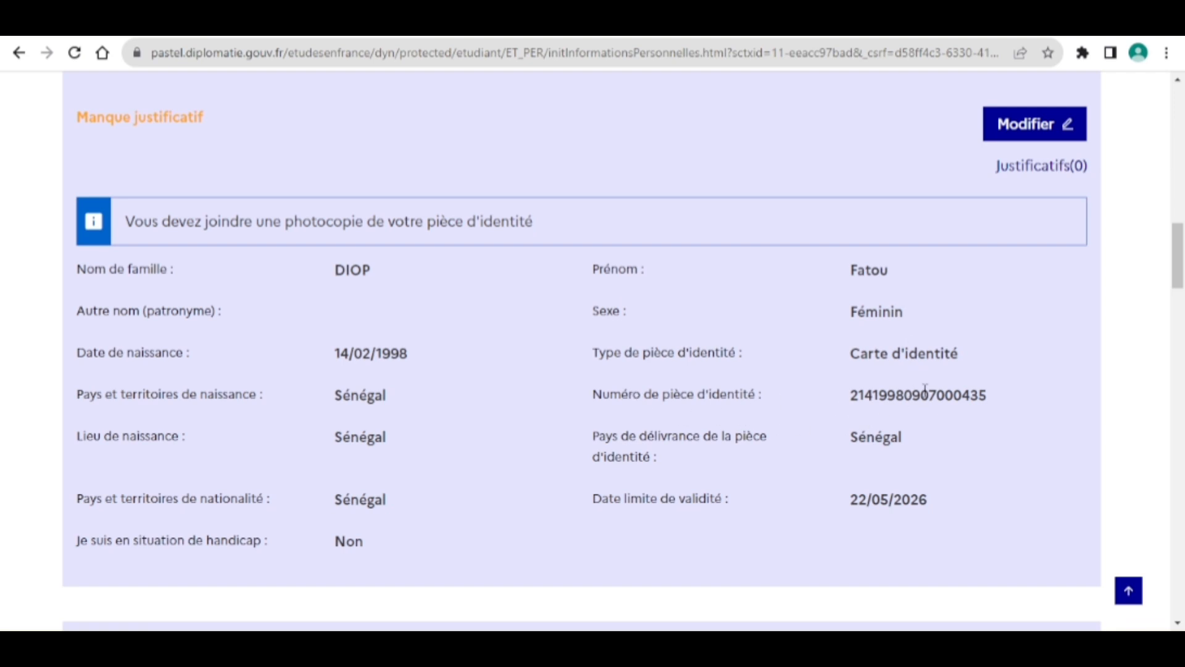
scroll(925, 389, "down", 3)
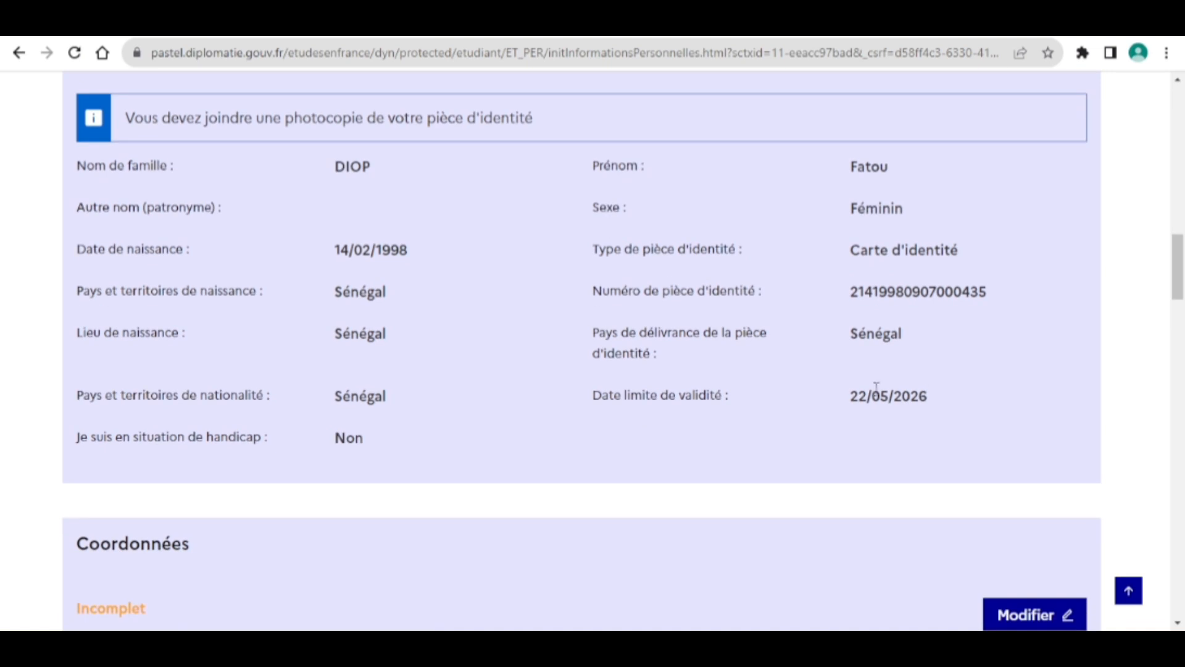
scroll(818, 431, "down", 5)
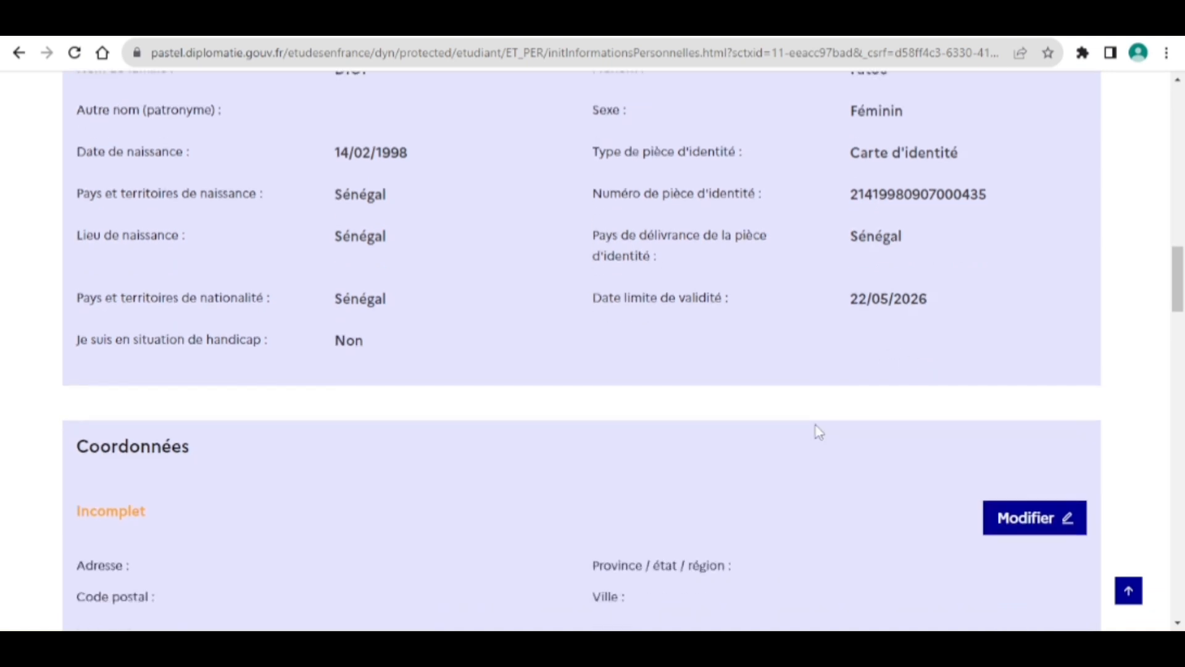
scroll(818, 432, "up", 3)
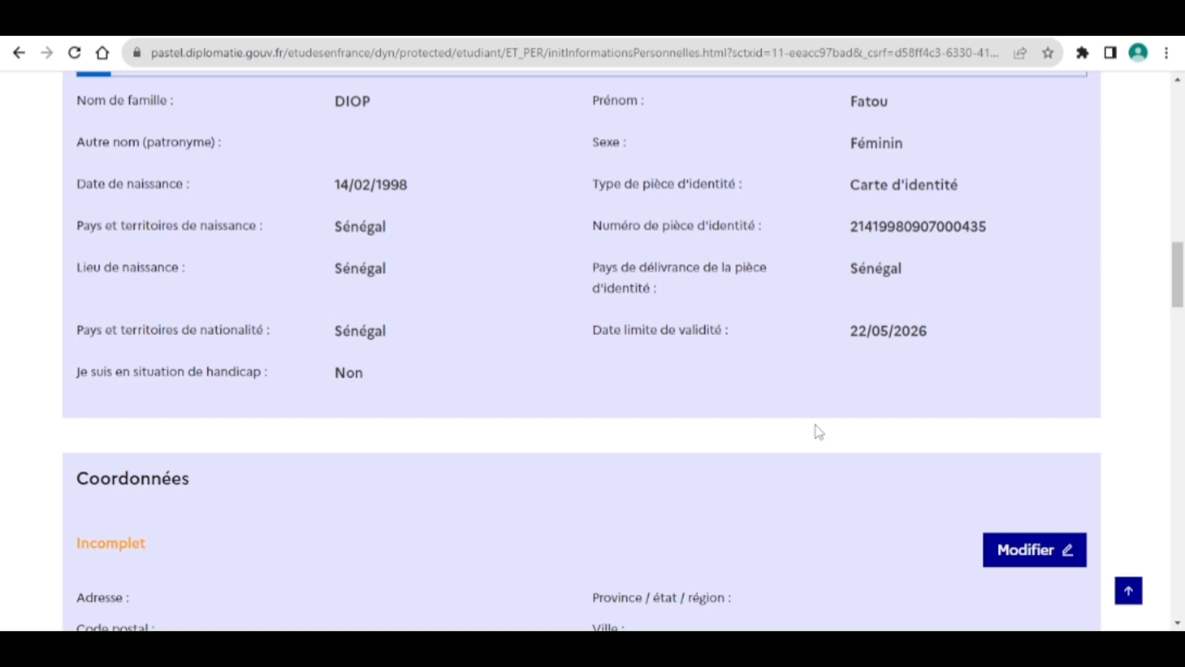
scroll(818, 432, "down", 3)
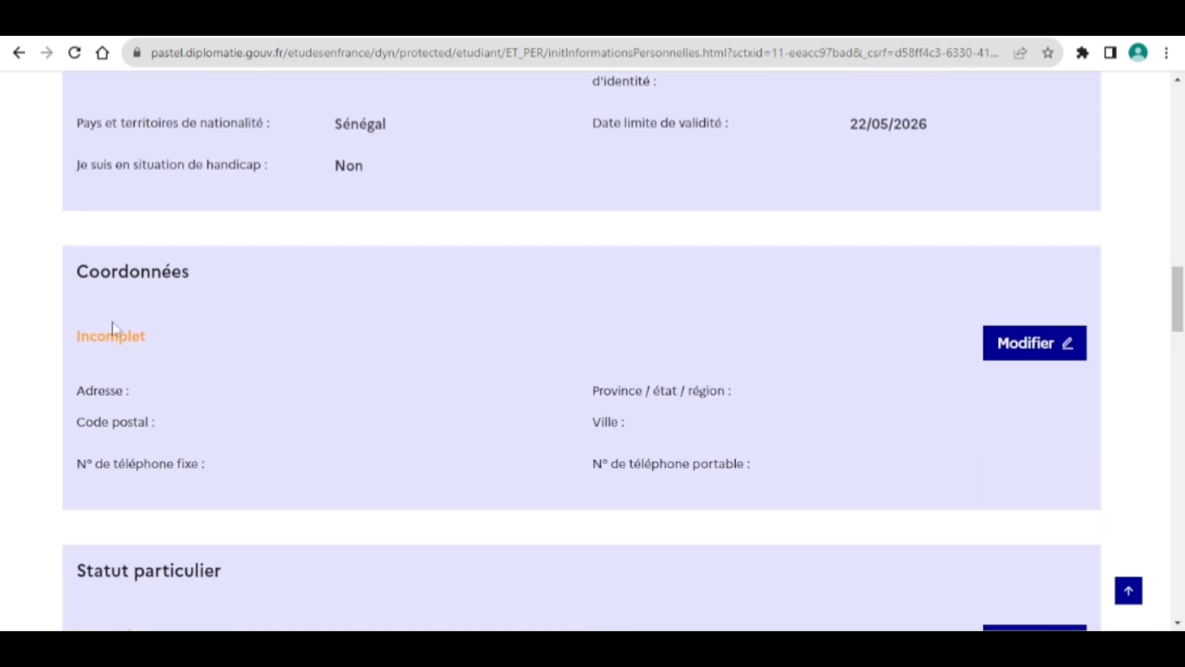
left_click(1044, 344)
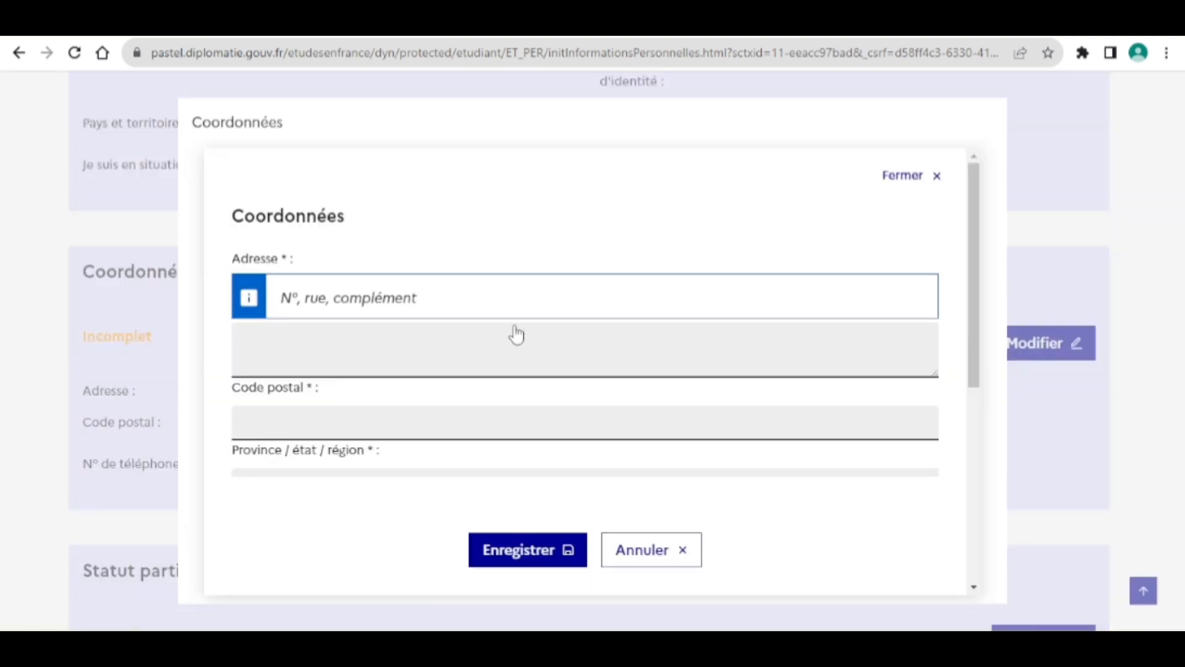
Enter the street address and postal code in the Coordonnées form.
left_click(343, 354)
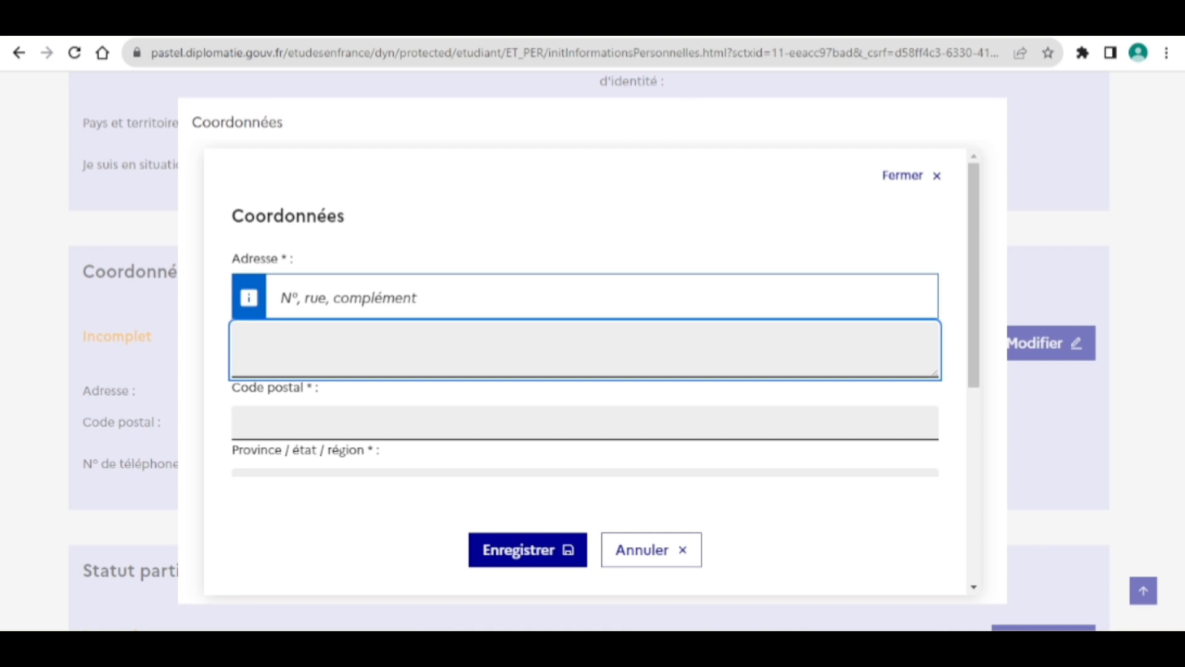
left_click(857, 22)
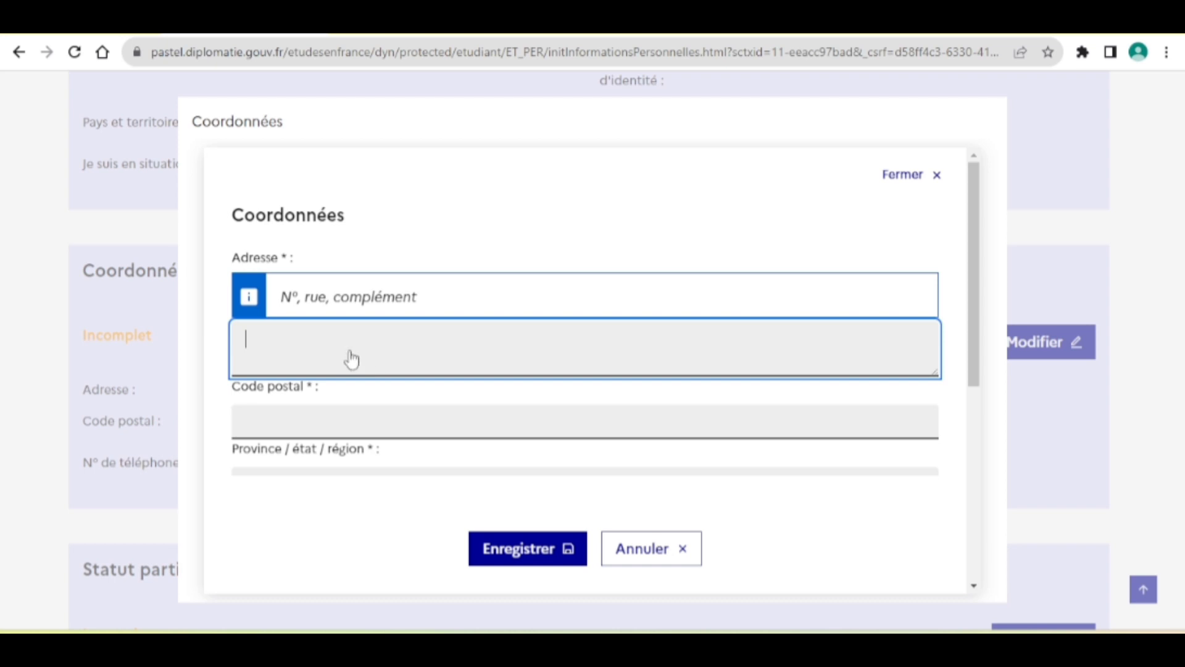
left_click(320, 420)
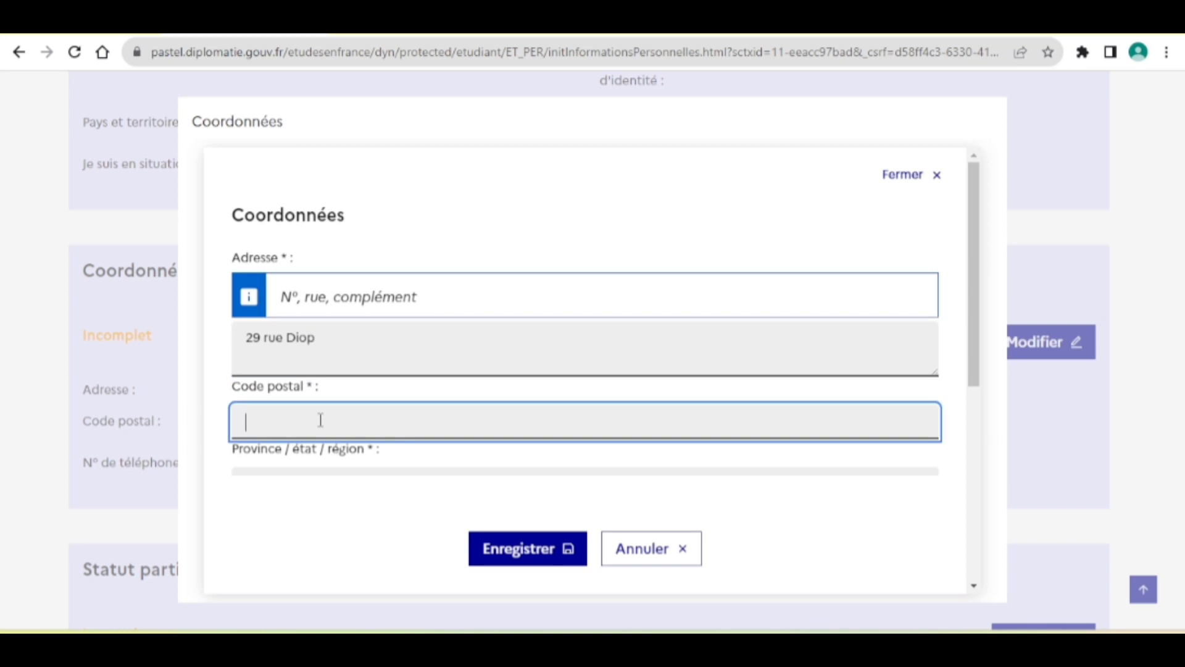
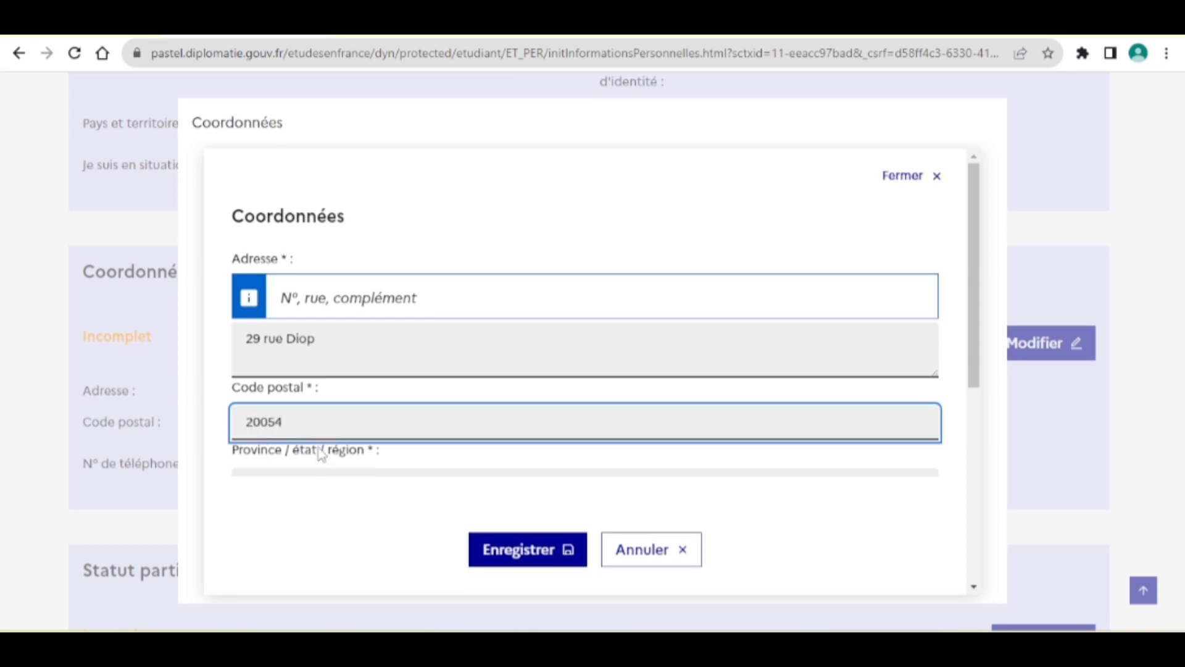
Set both Province and Ville to Dakar.
scroll(321, 455, "down", 2)
left_click(314, 389)
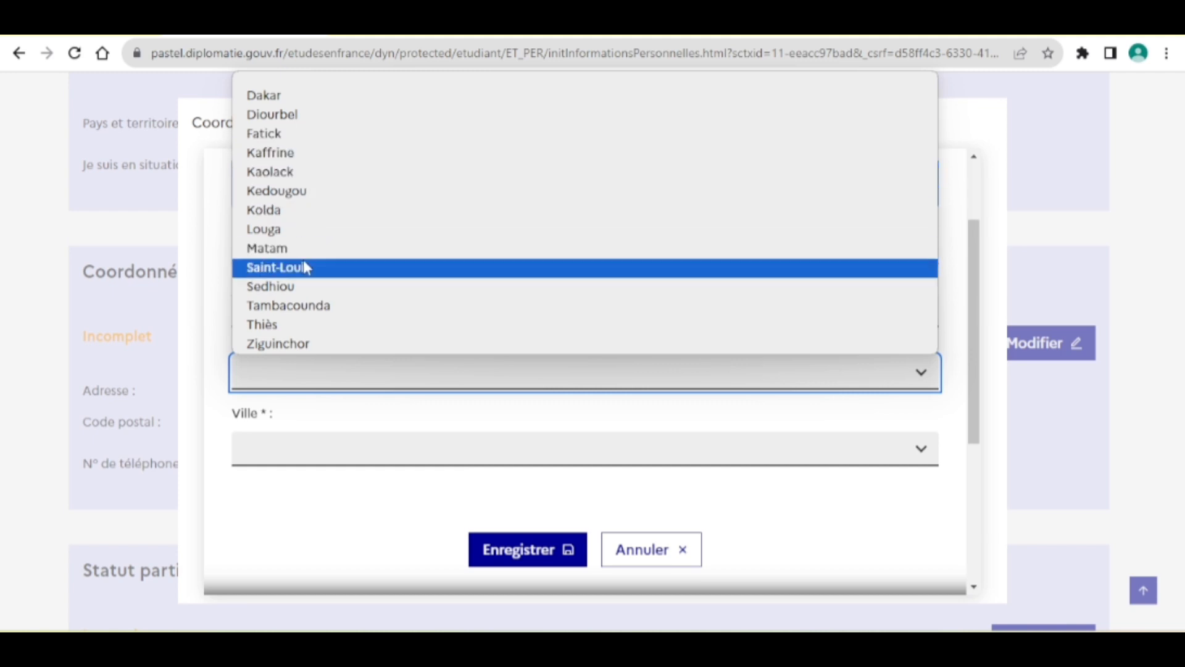
left_click(306, 97)
scroll(355, 402, "down", 3)
left_click(313, 309)
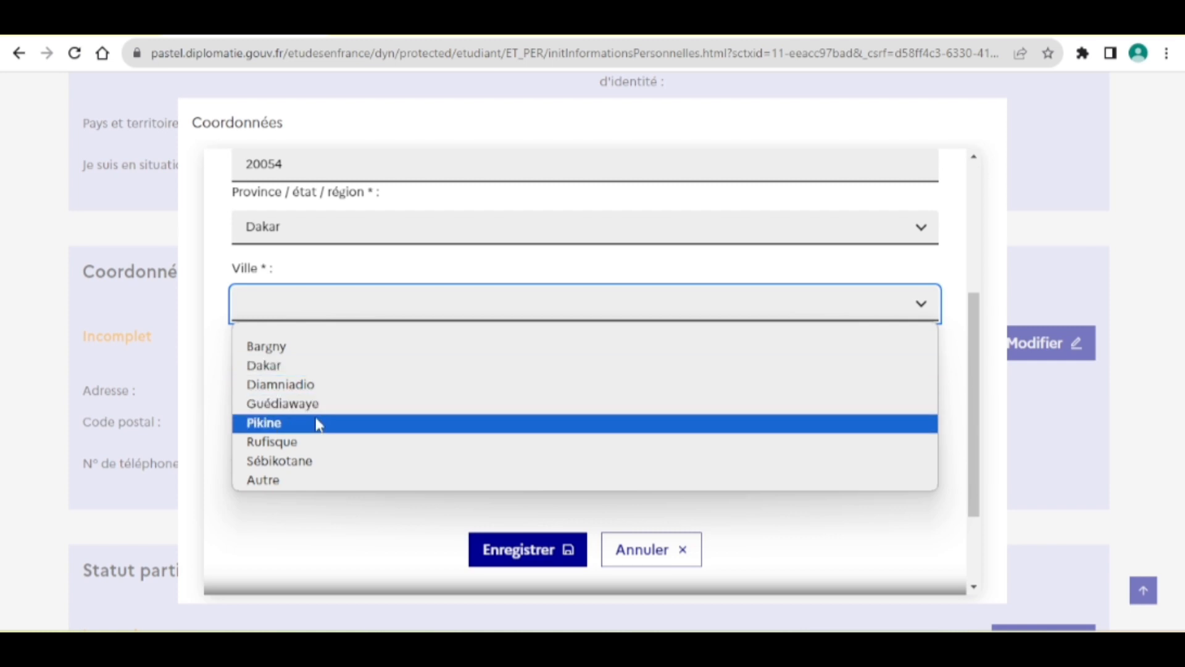
left_click(282, 368)
Check the landline and mobile fields, then save the contact details with Enregistrer.
scroll(282, 369, "down", 2)
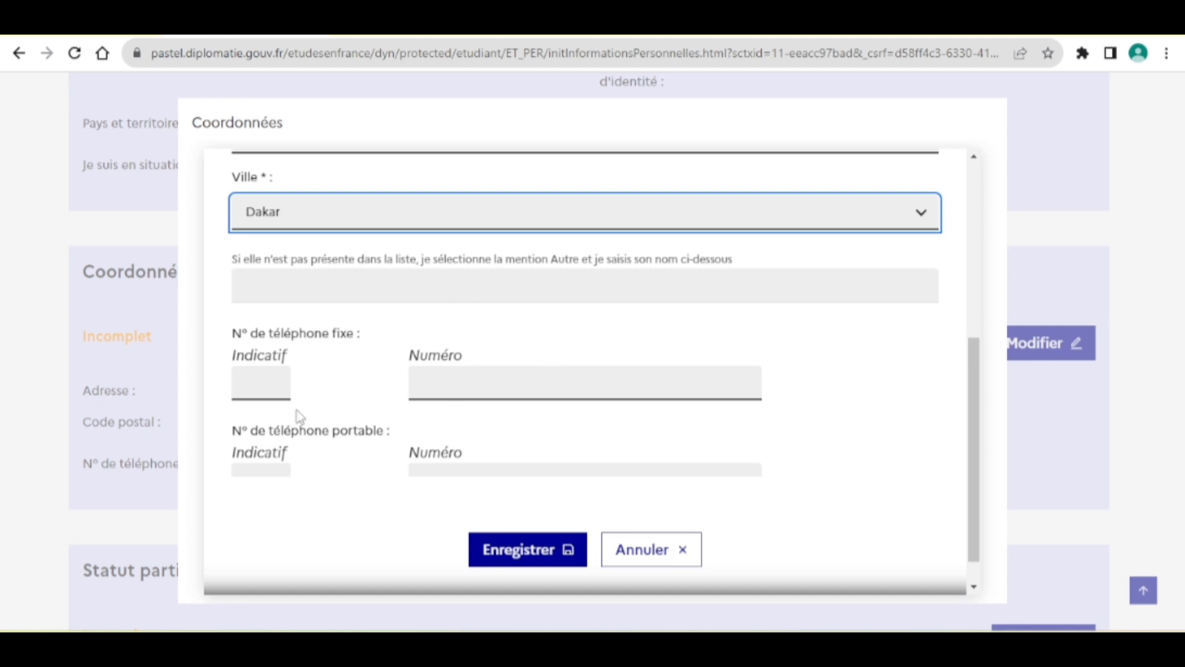
scroll(363, 365, "down", 1)
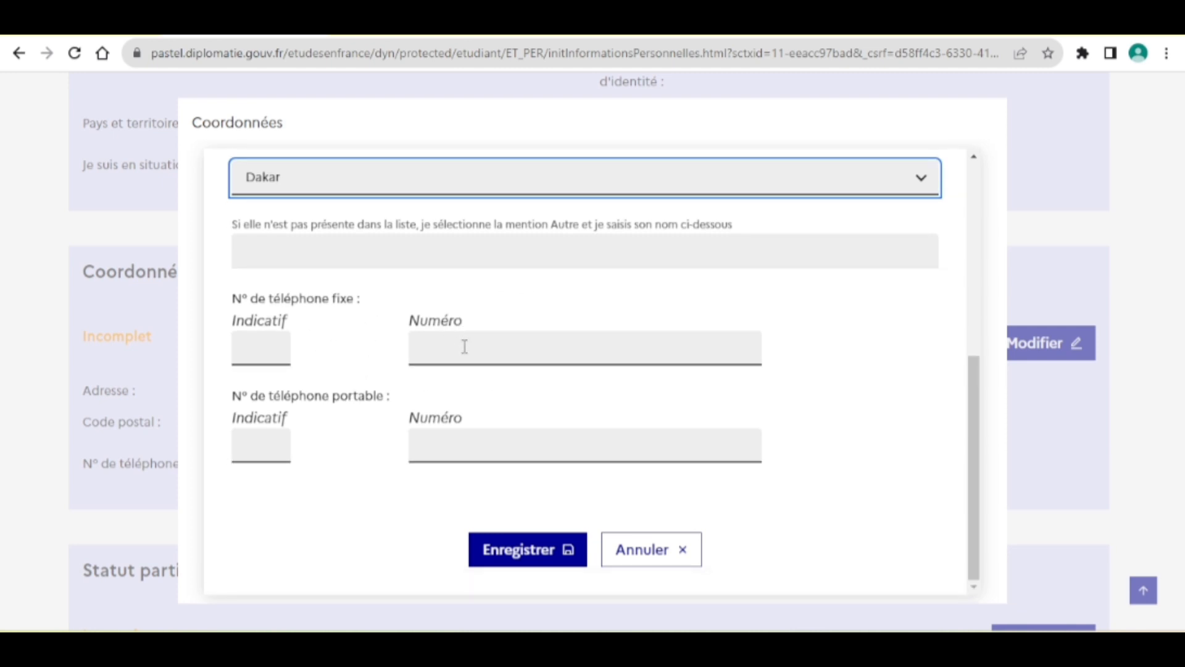
left_click(464, 350)
left_click(438, 447)
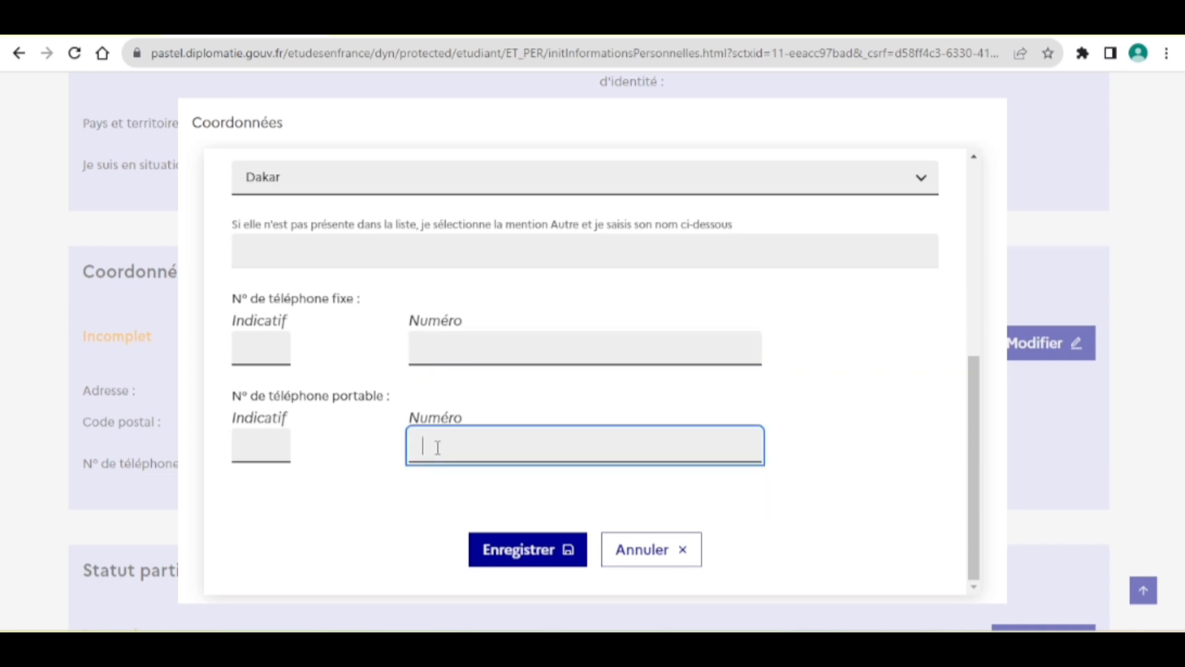
left_click(528, 549)
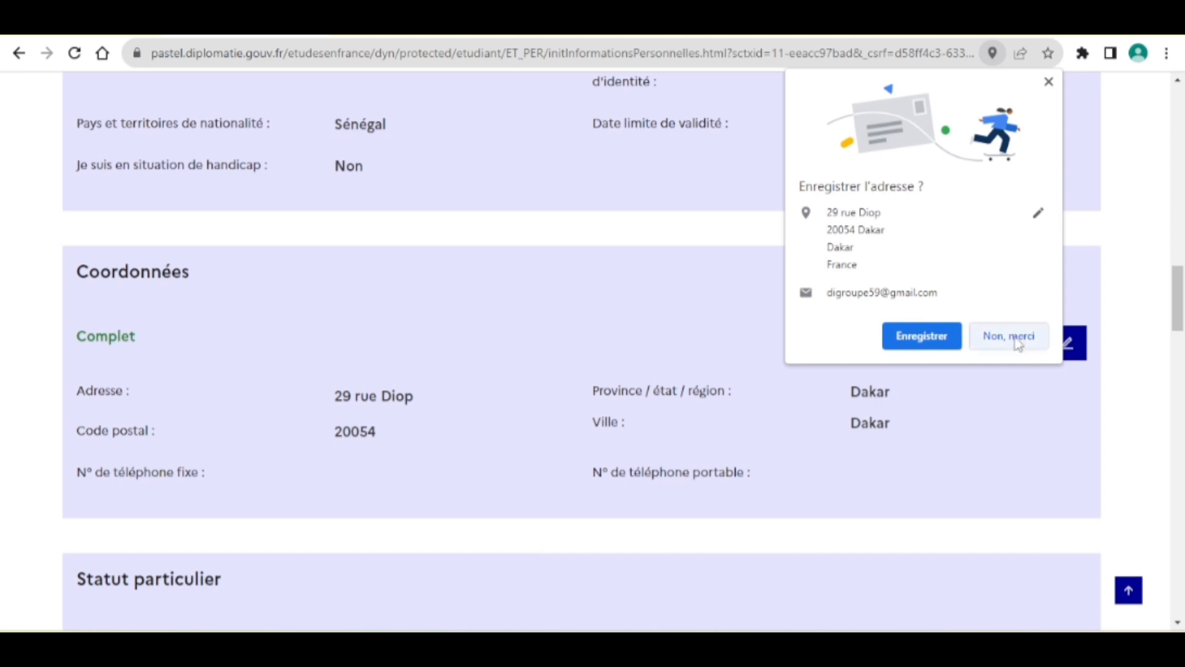
Decline Chrome's save-address offer with 'Non, merci' and scroll down to the CV and Mon cursus sections.
left_click(1012, 337)
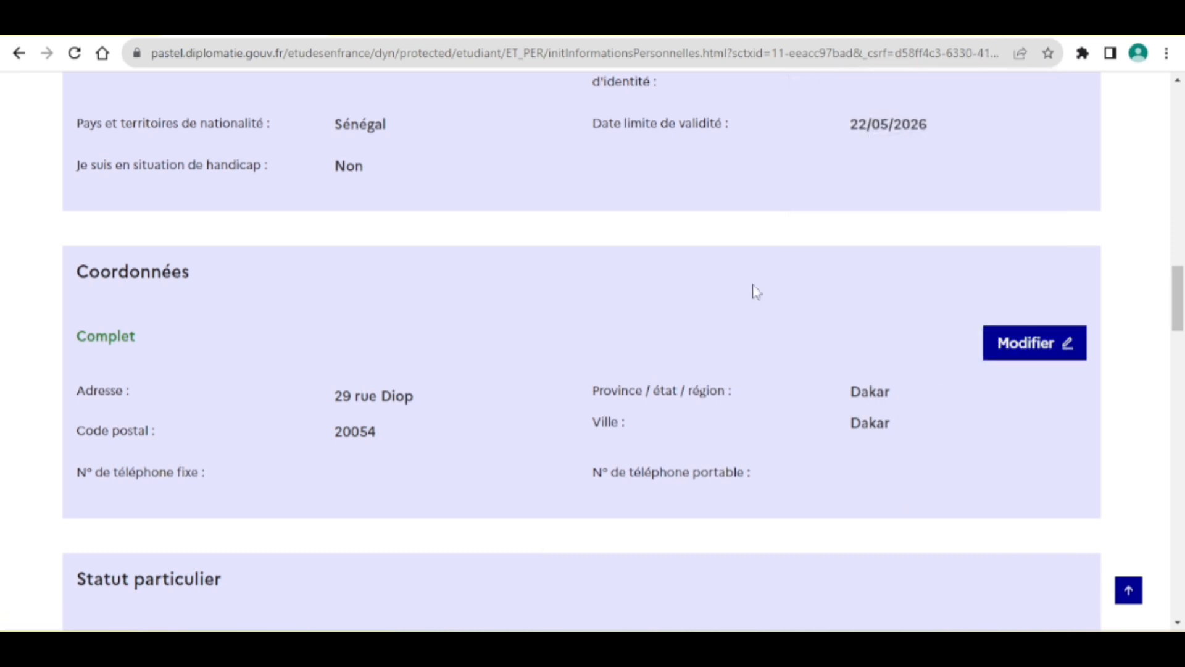
scroll(720, 283, "up", 10)
scroll(720, 283, "up", 5)
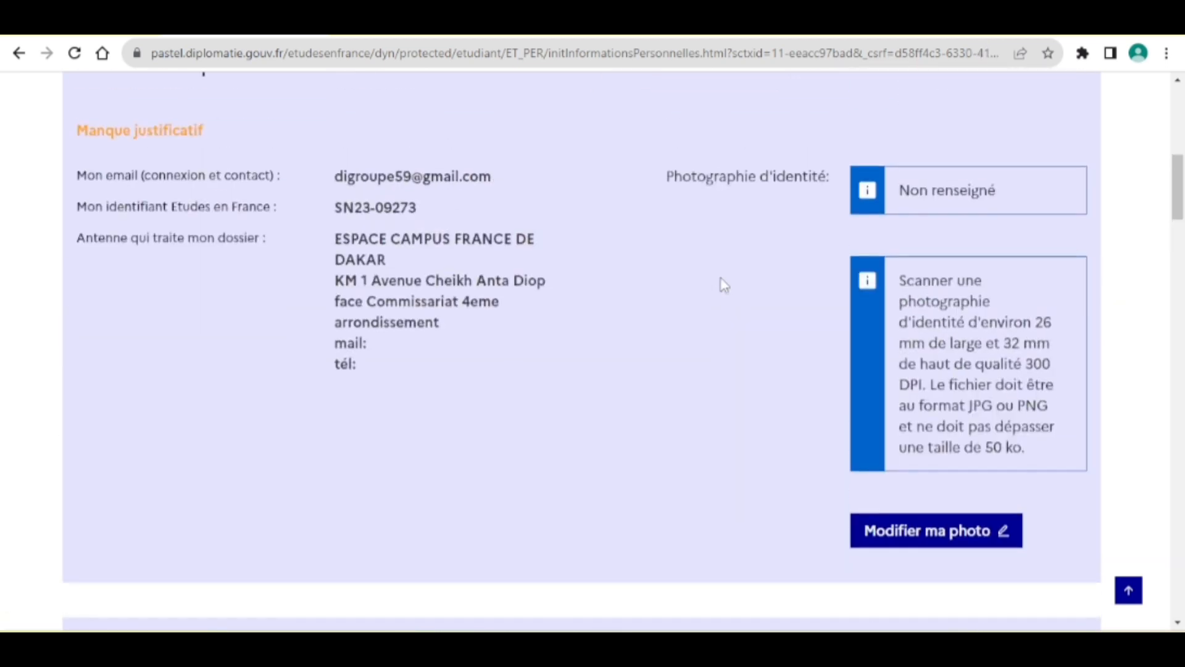
scroll(720, 284, "down", 3)
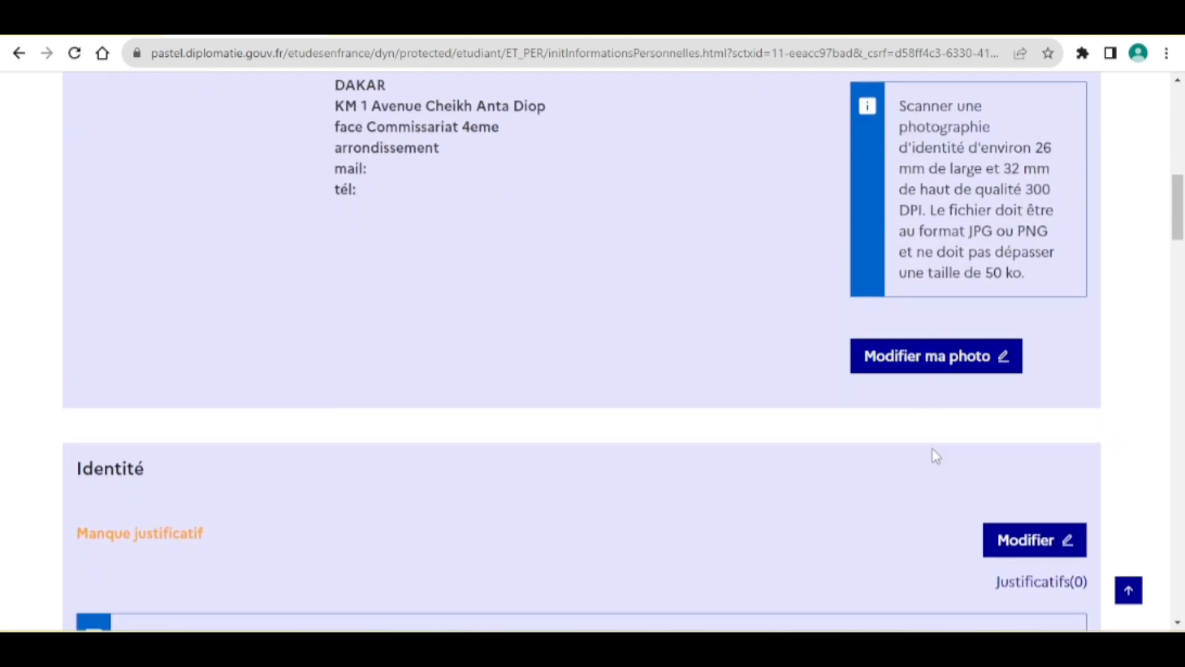
scroll(931, 455, "down", 2)
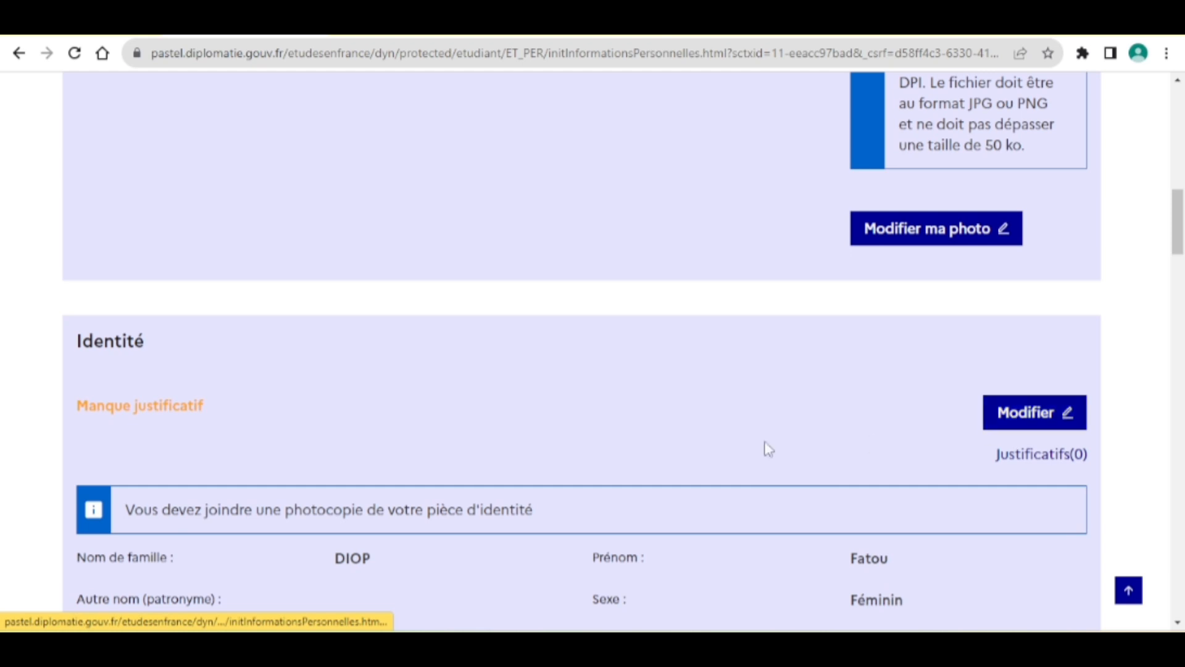
scroll(768, 448, "down", 12)
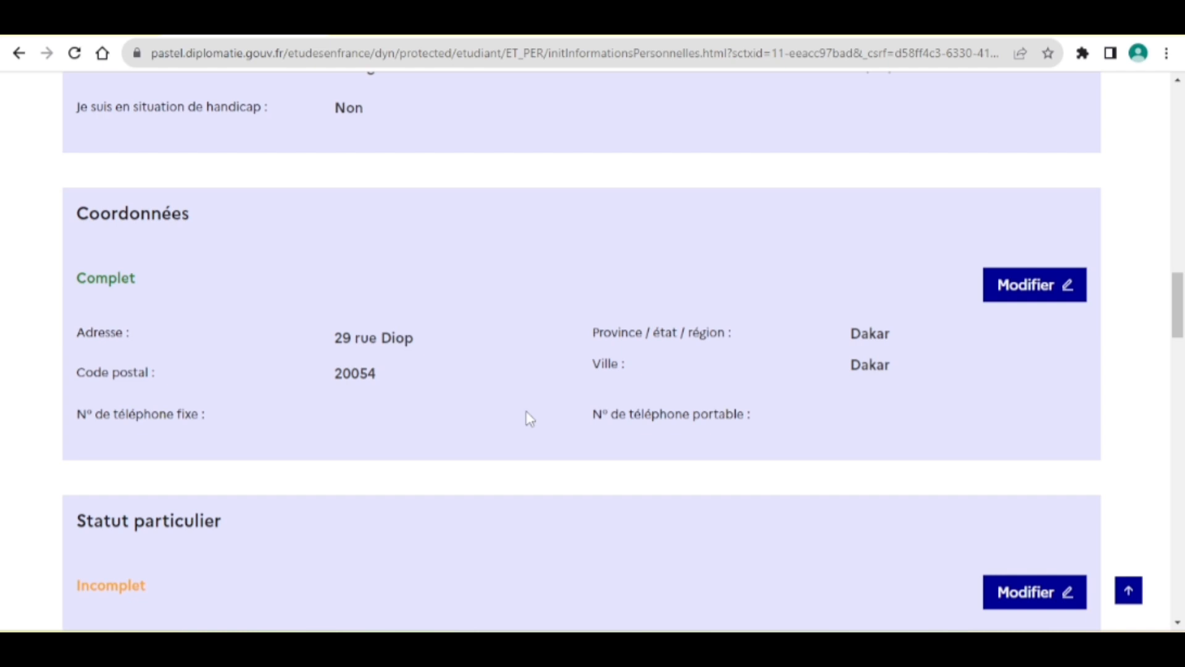
scroll(529, 418, "down", 3)
scroll(387, 233, "down", 3)
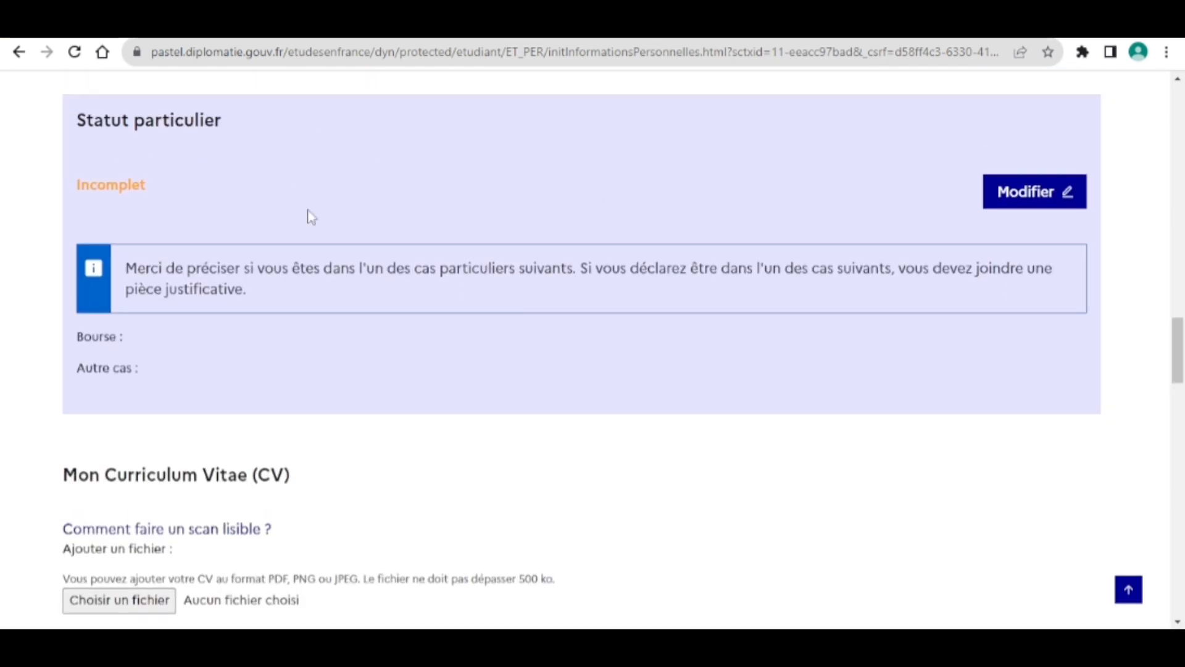
scroll(429, 237, "down", 3)
scroll(432, 240, "down", 1)
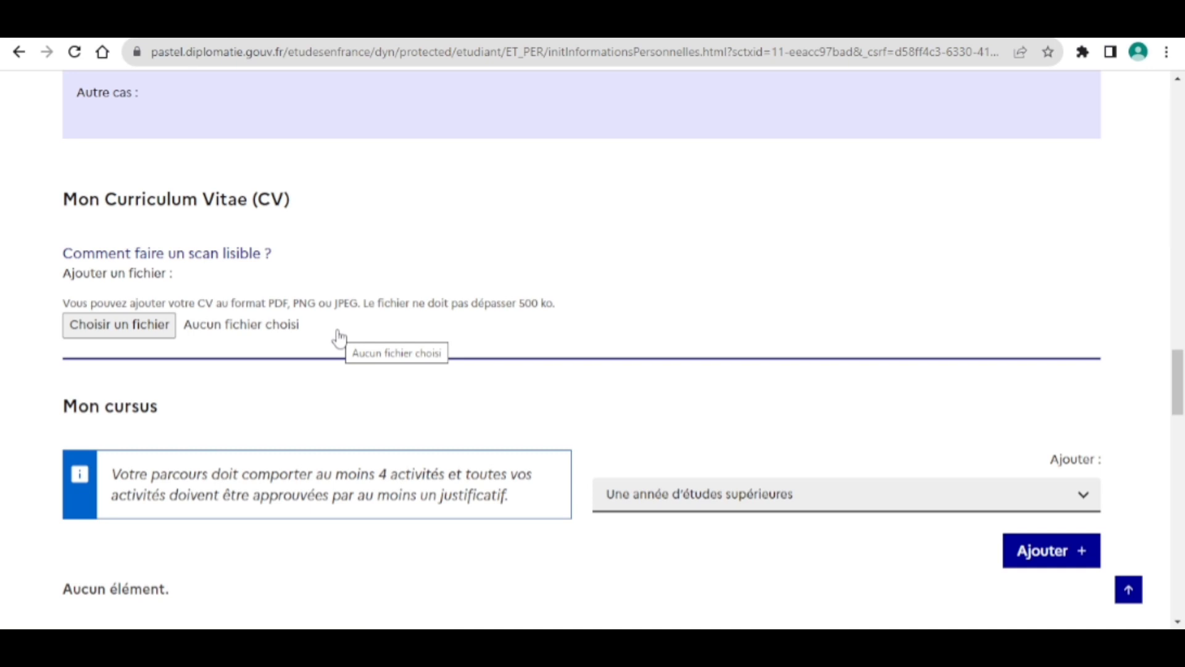
scroll(338, 336, "down", 2)
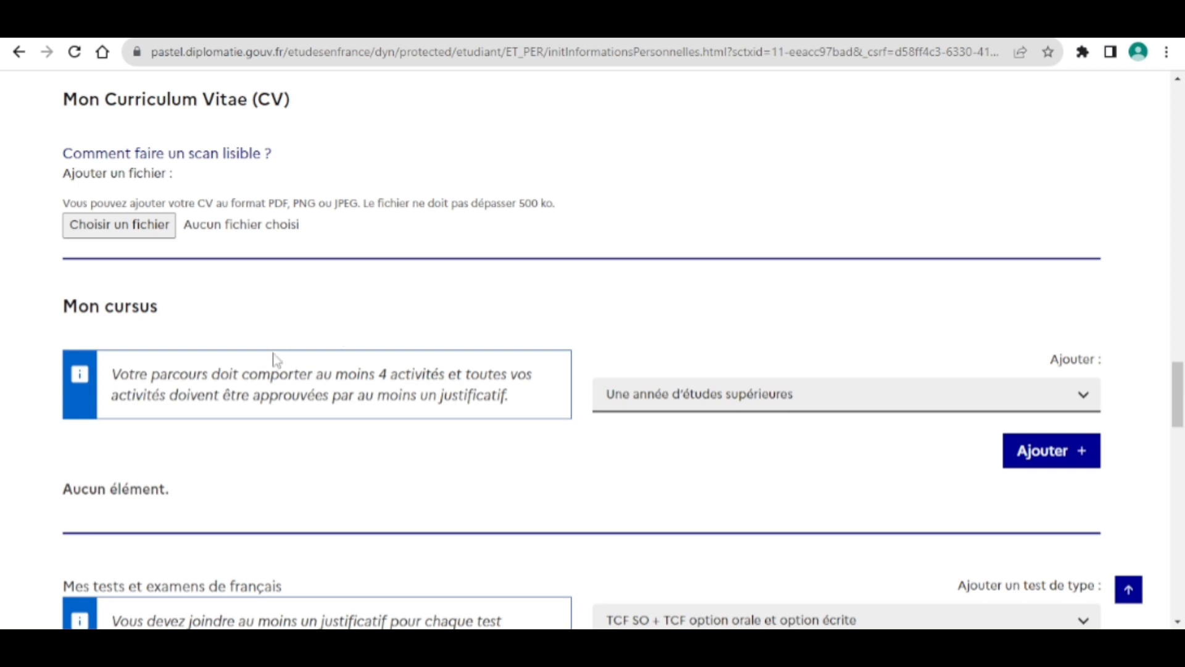
scroll(539, 420, "down", 1)
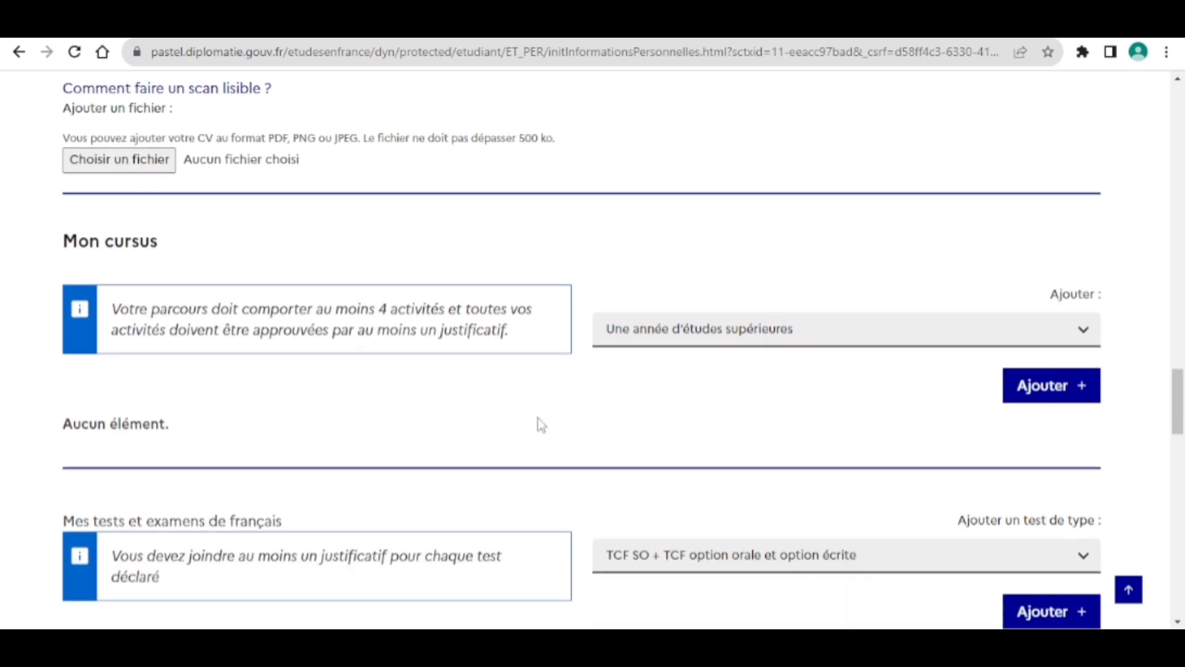
Add a higher-education year for 2023 with Province and Ville both set to Dakar.
left_click(1045, 386)
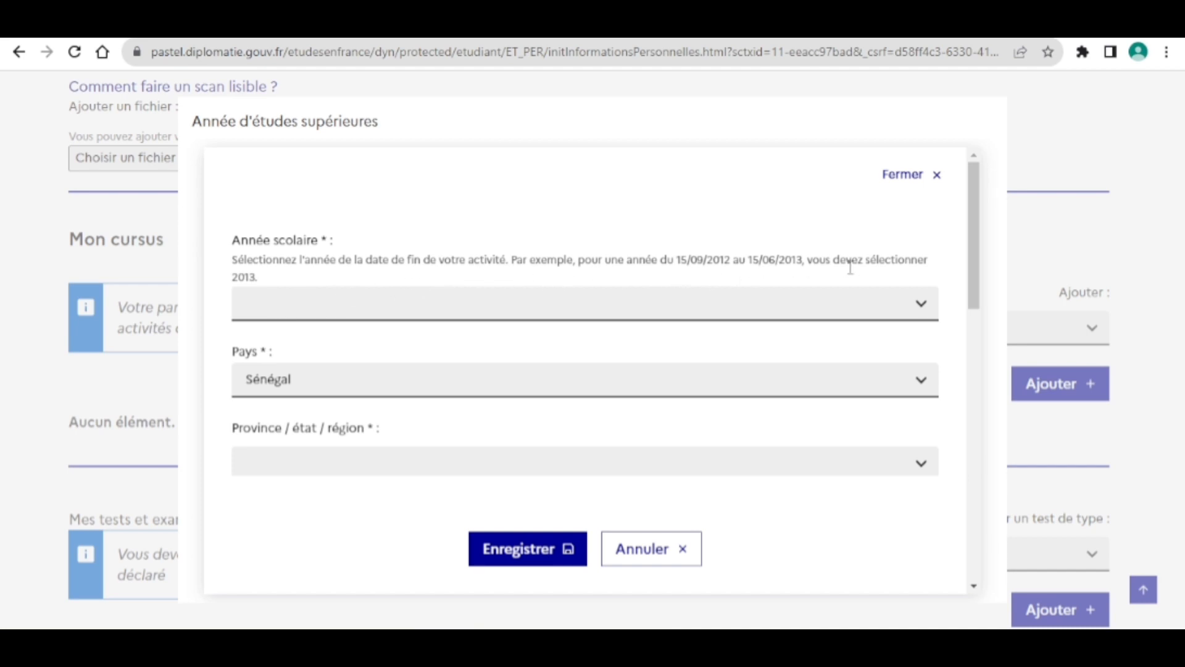
left_click(739, 315)
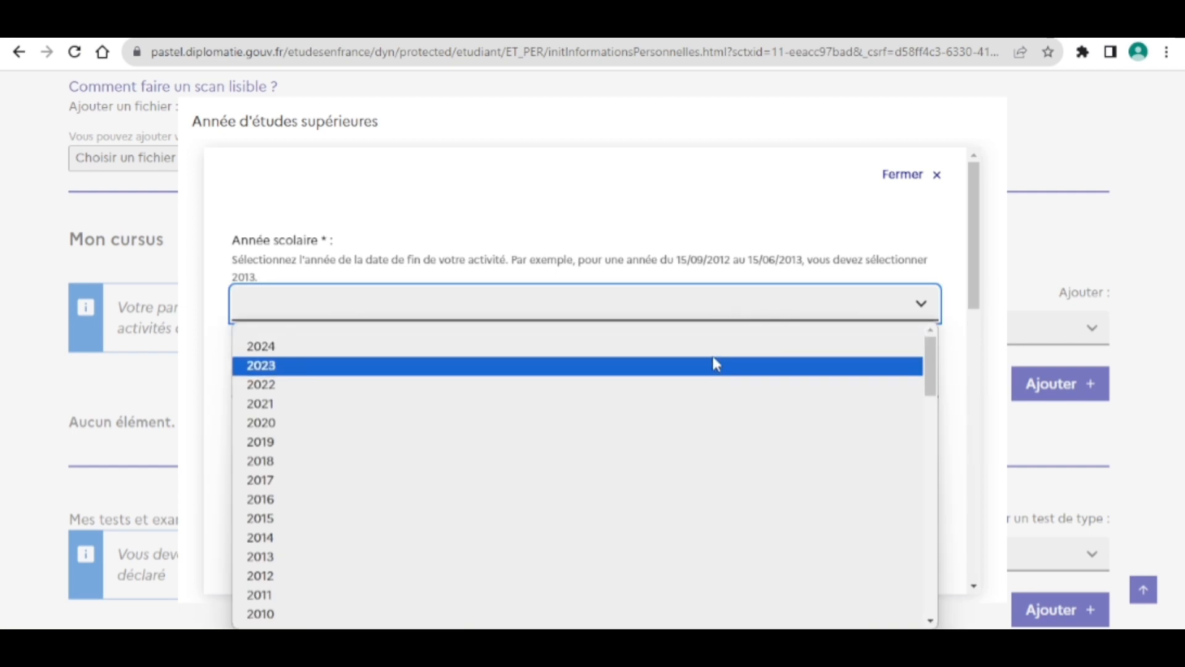
left_click(710, 376)
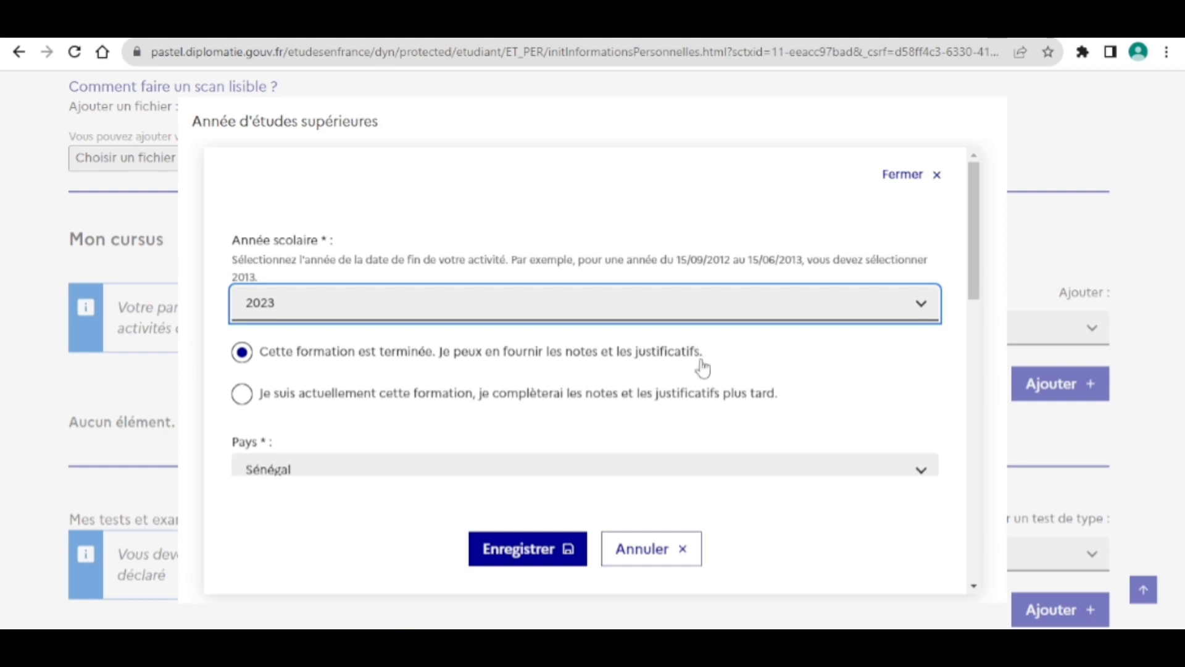
scroll(559, 449, "down", 4)
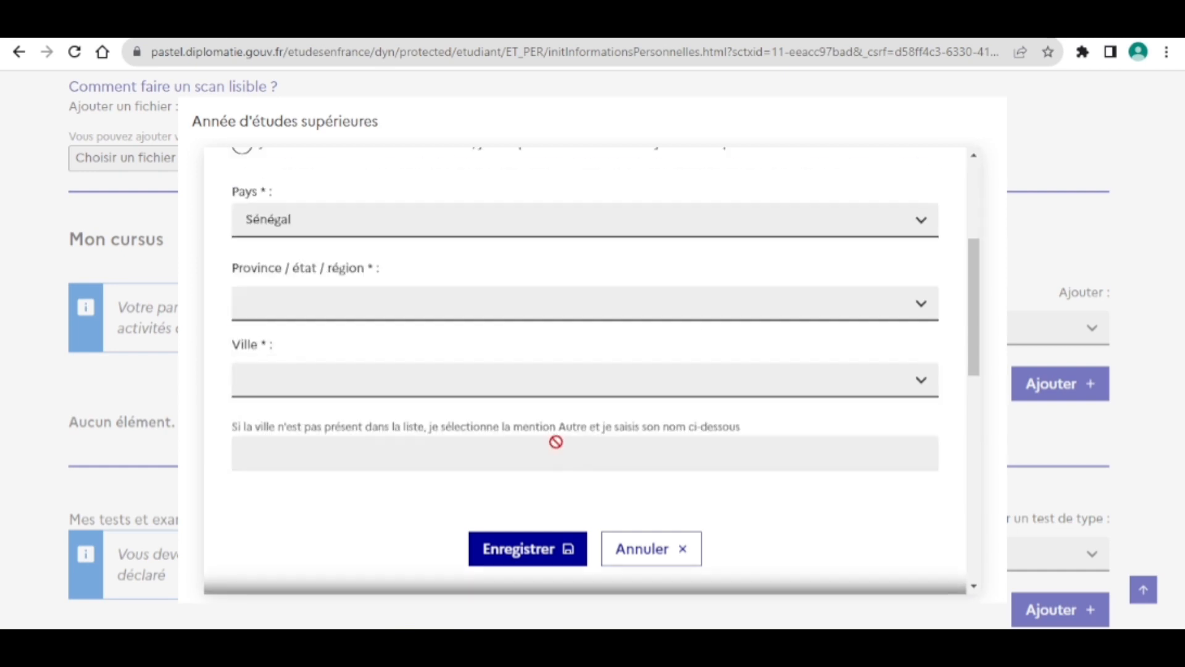
left_click(490, 307)
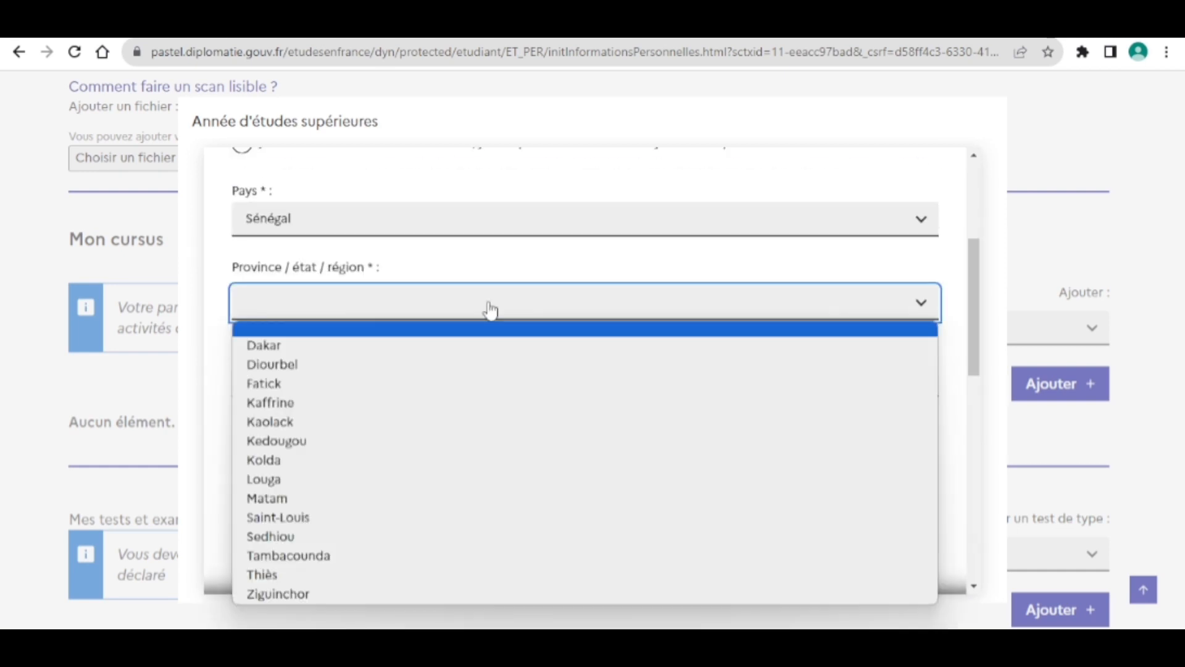
left_click(463, 346)
left_click(402, 381)
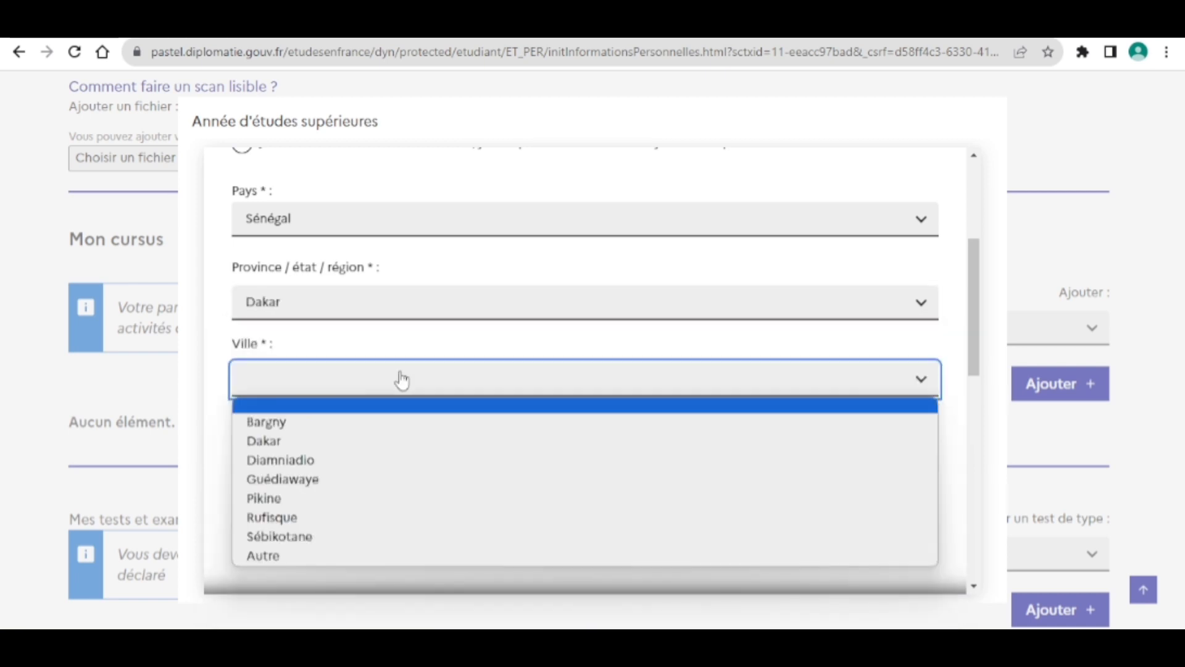
left_click(392, 441)
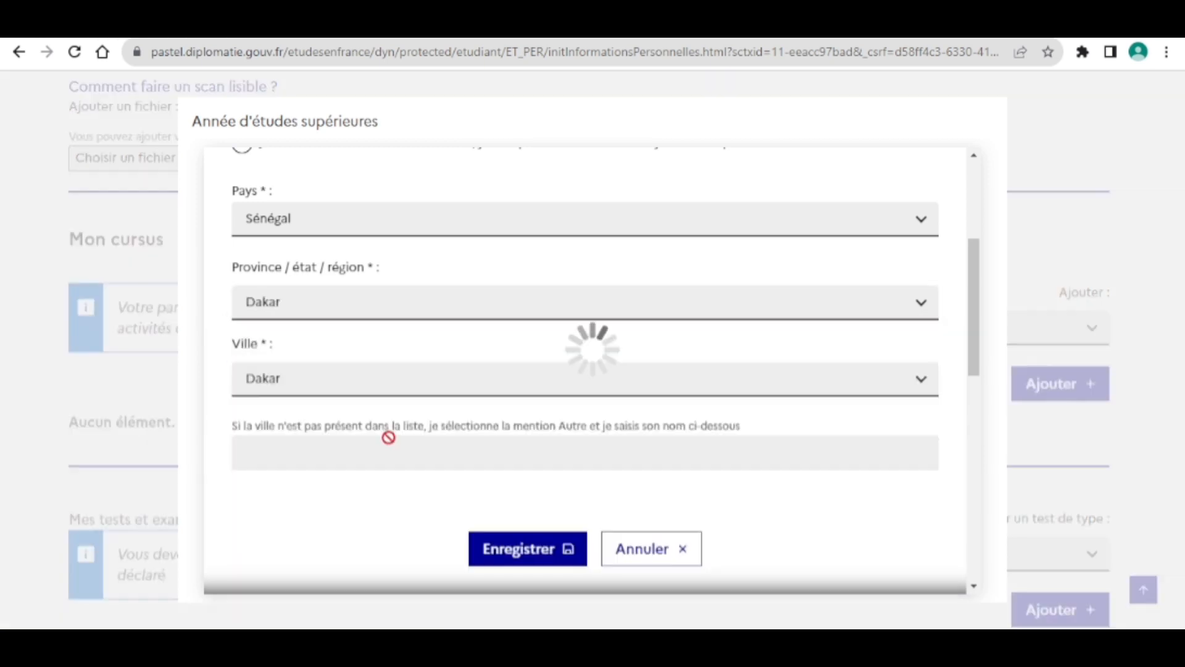
Select Université Cheikh Anta Diop as the Établissement.
scroll(391, 355, "down", 1)
scroll(391, 358, "down", 2)
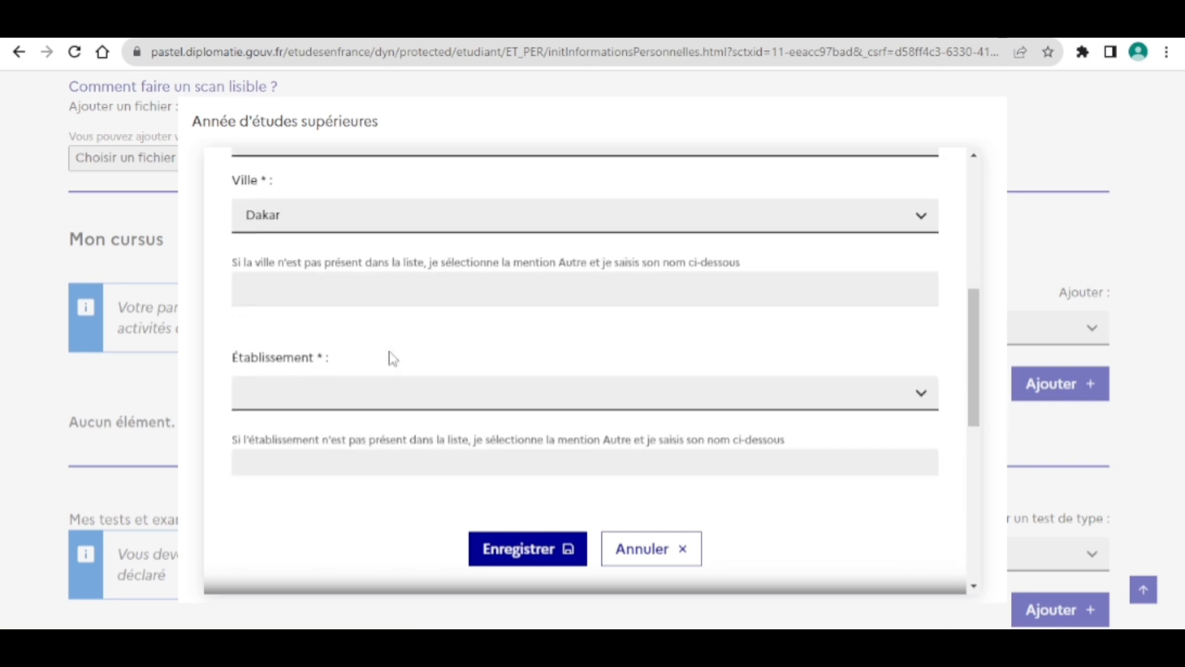
left_click(391, 358)
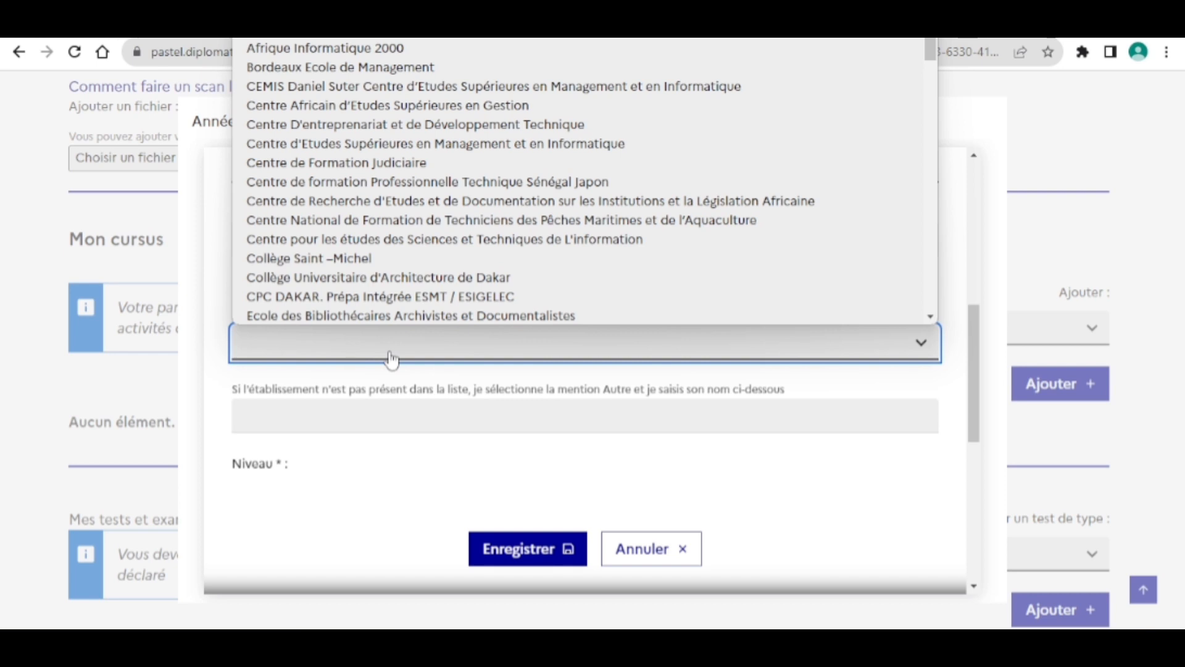
key("u")
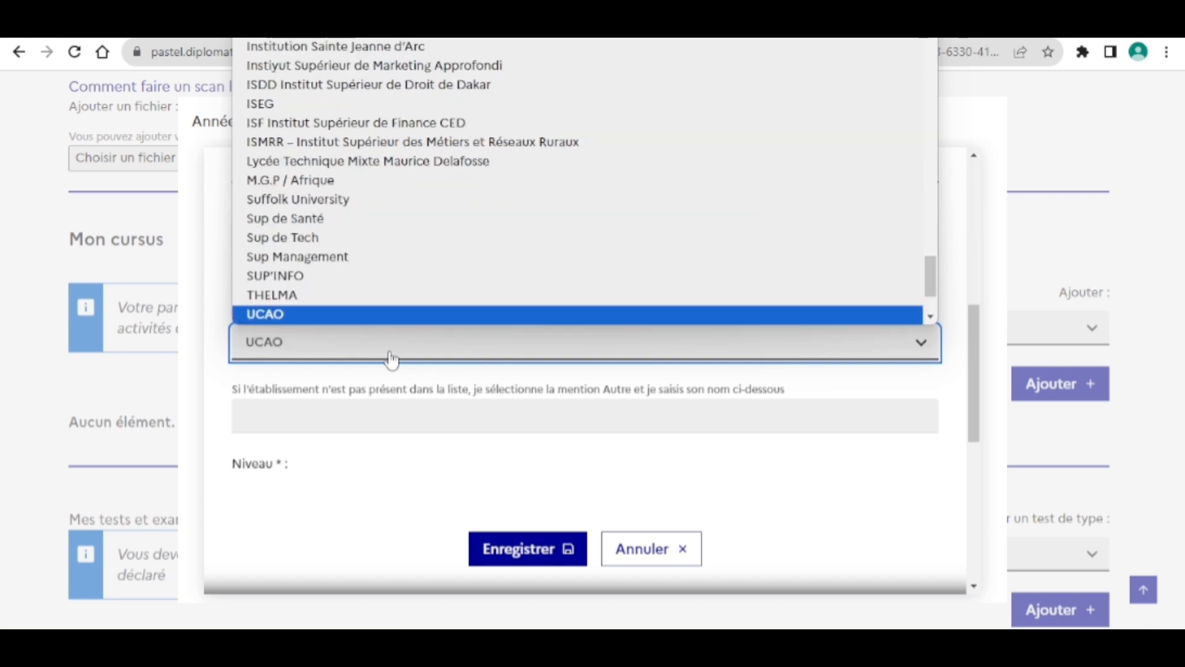
scroll(373, 246, "down", 1)
scroll(373, 246, "up", 1)
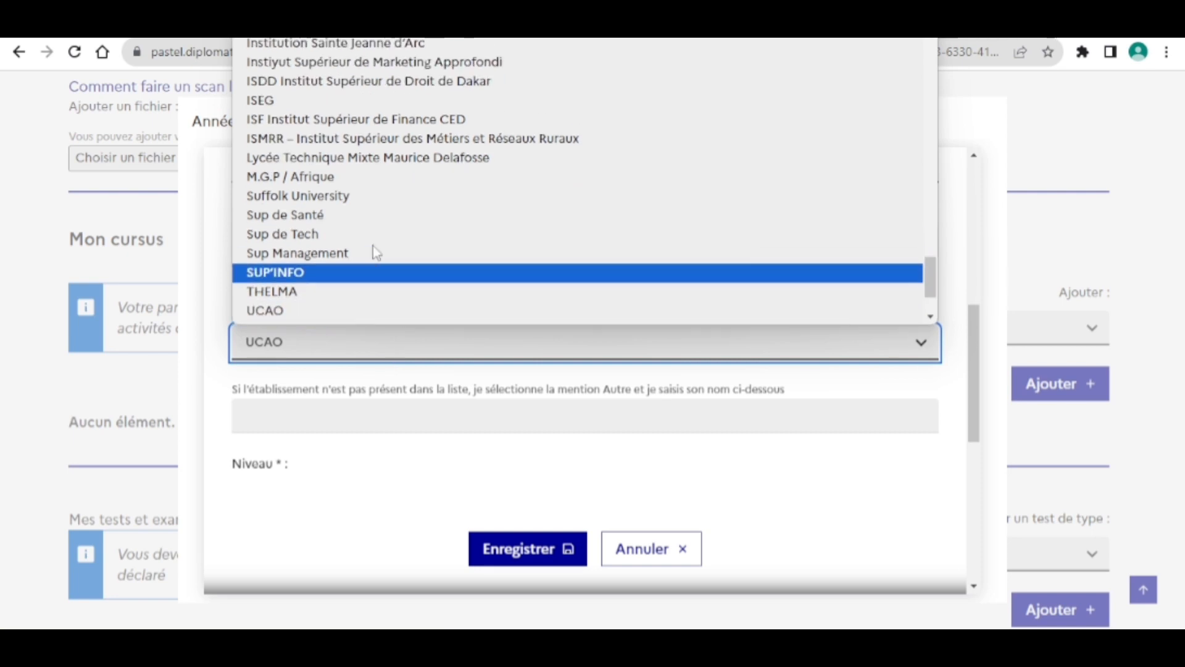
scroll(373, 246, "down", 2)
scroll(373, 247, "up", 1)
scroll(373, 247, "down", 1)
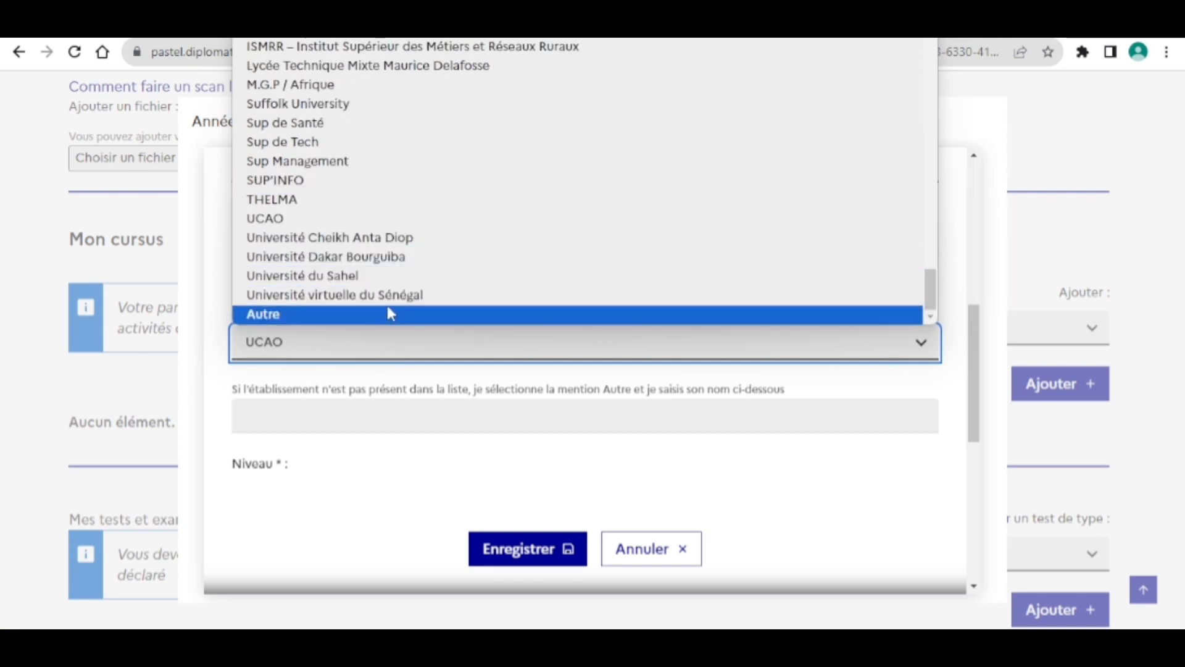
left_click(410, 237)
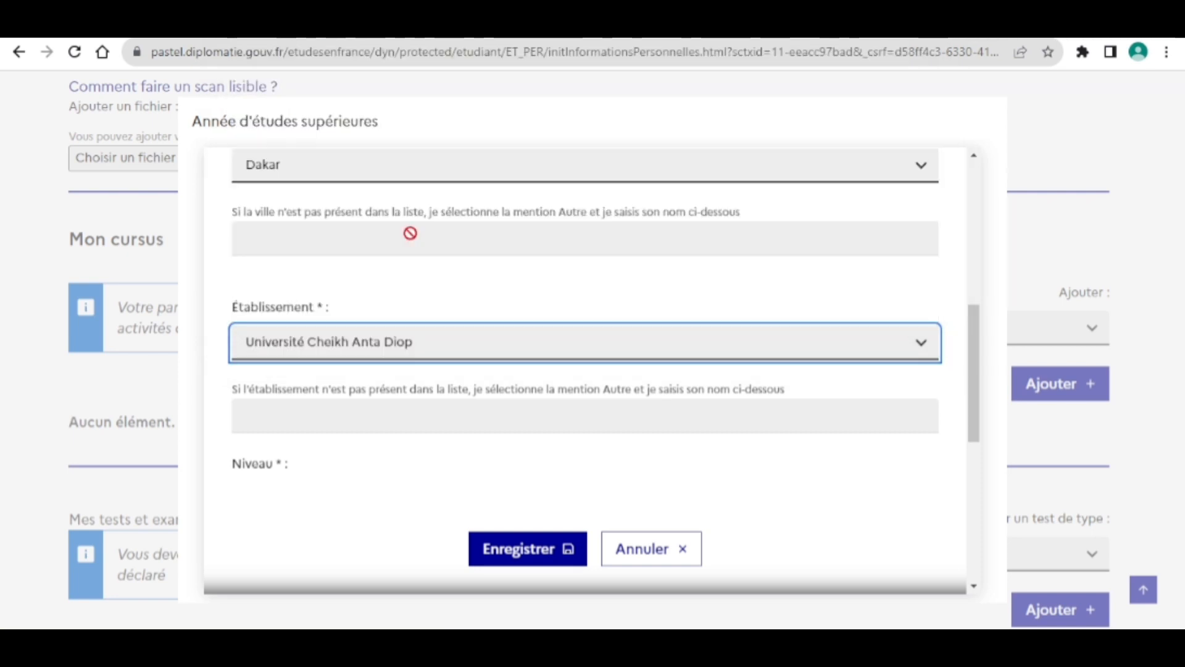
scroll(364, 396, "down", 2)
scroll(363, 383, "down", 1)
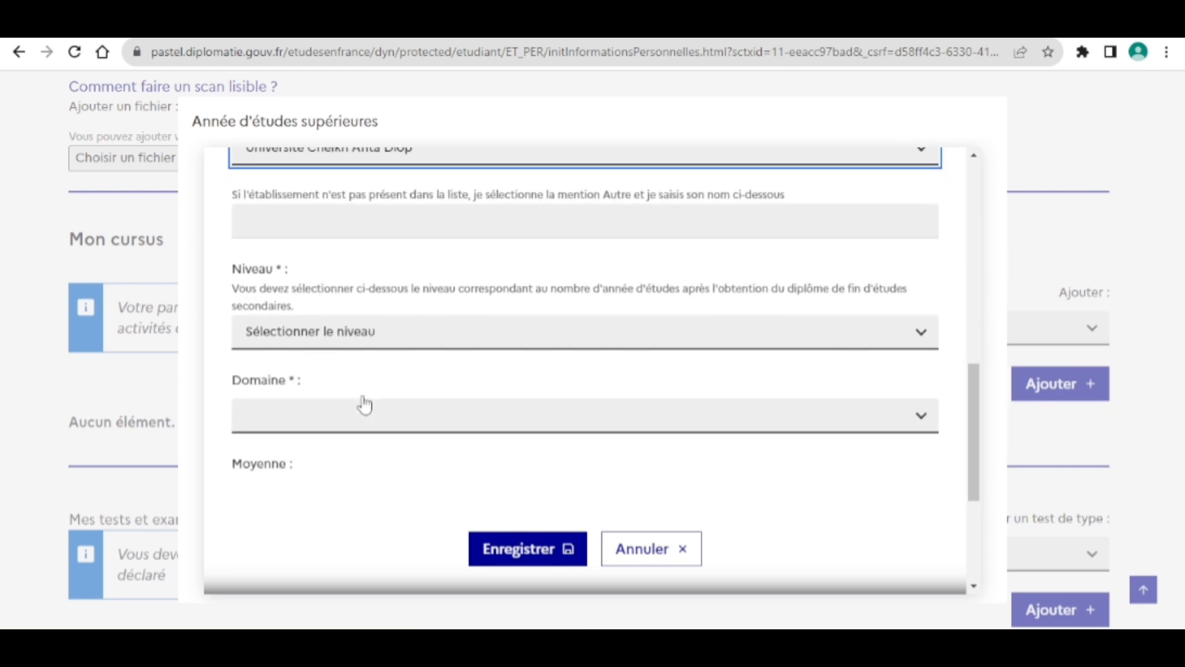
Set the study level to Bac +2 and the field of study to Droit.
left_click(398, 337)
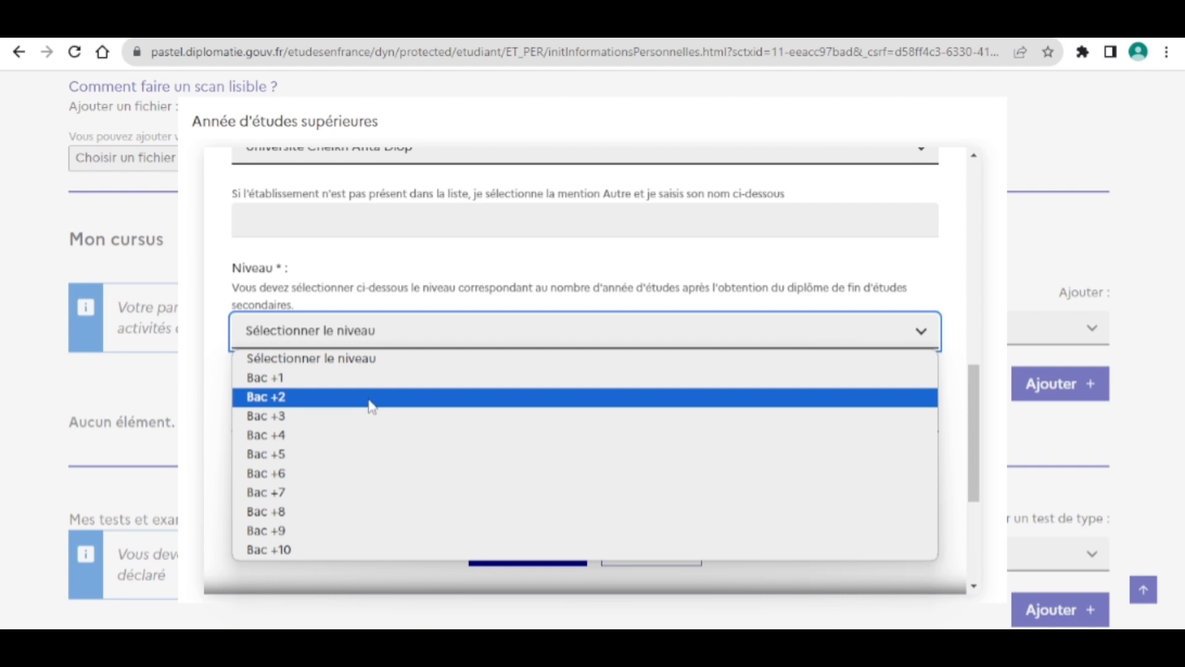
left_click(371, 405)
scroll(392, 317, "down", 2)
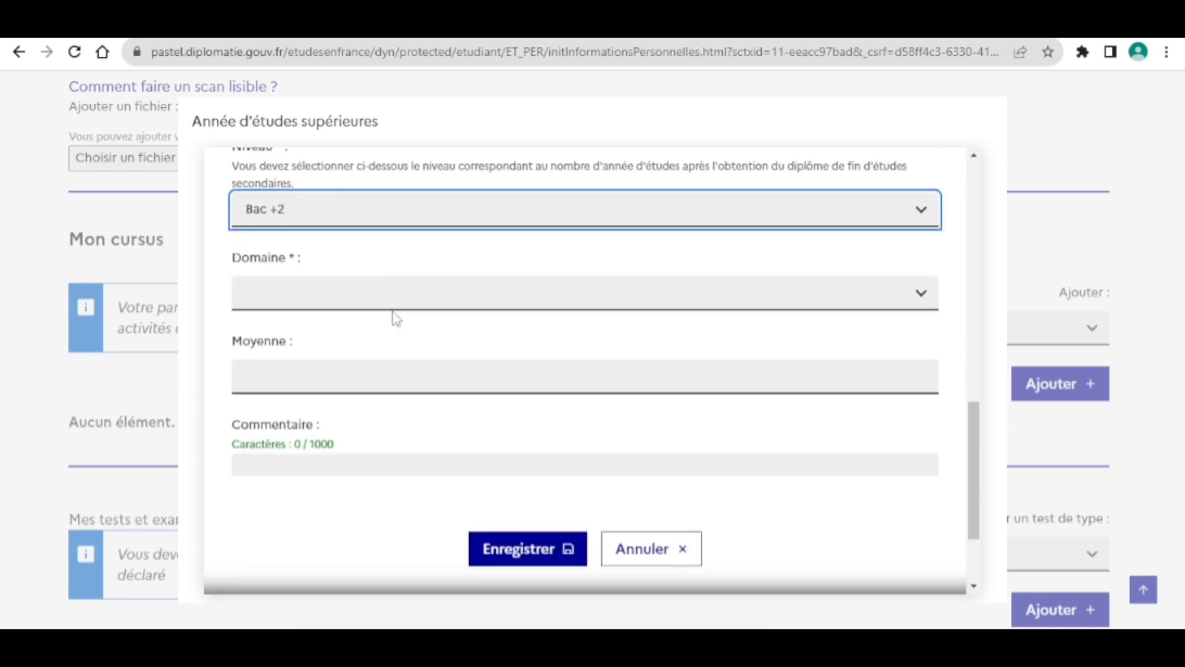
left_click(371, 298)
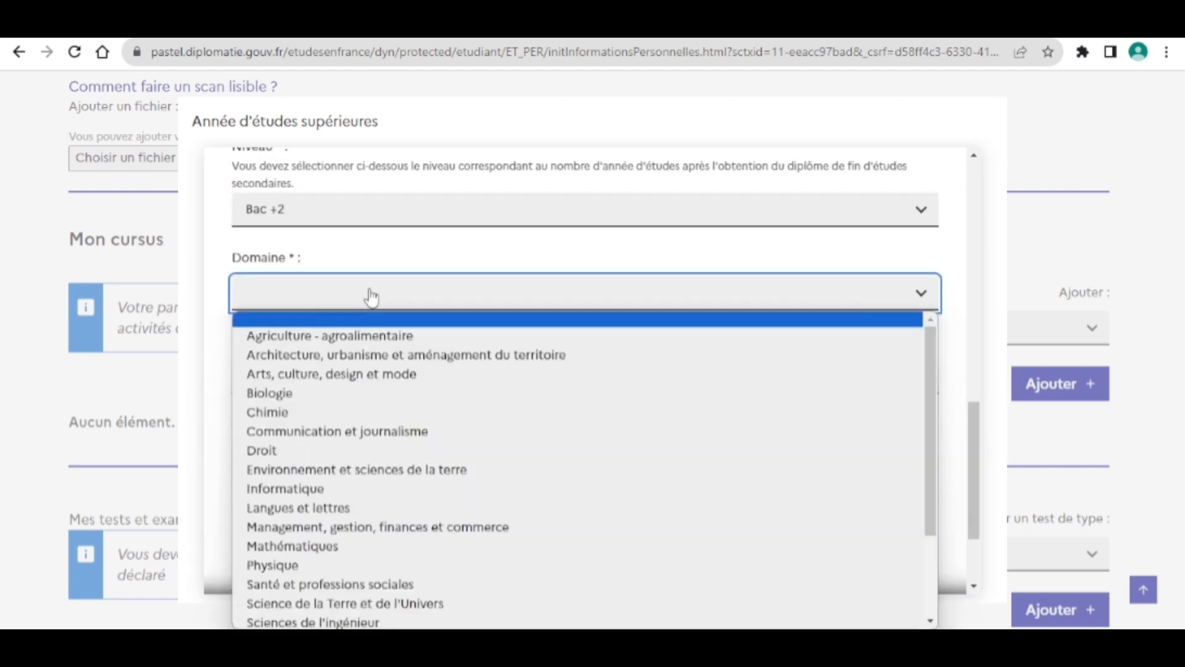
left_click(361, 451)
scroll(373, 362, "down", 1)
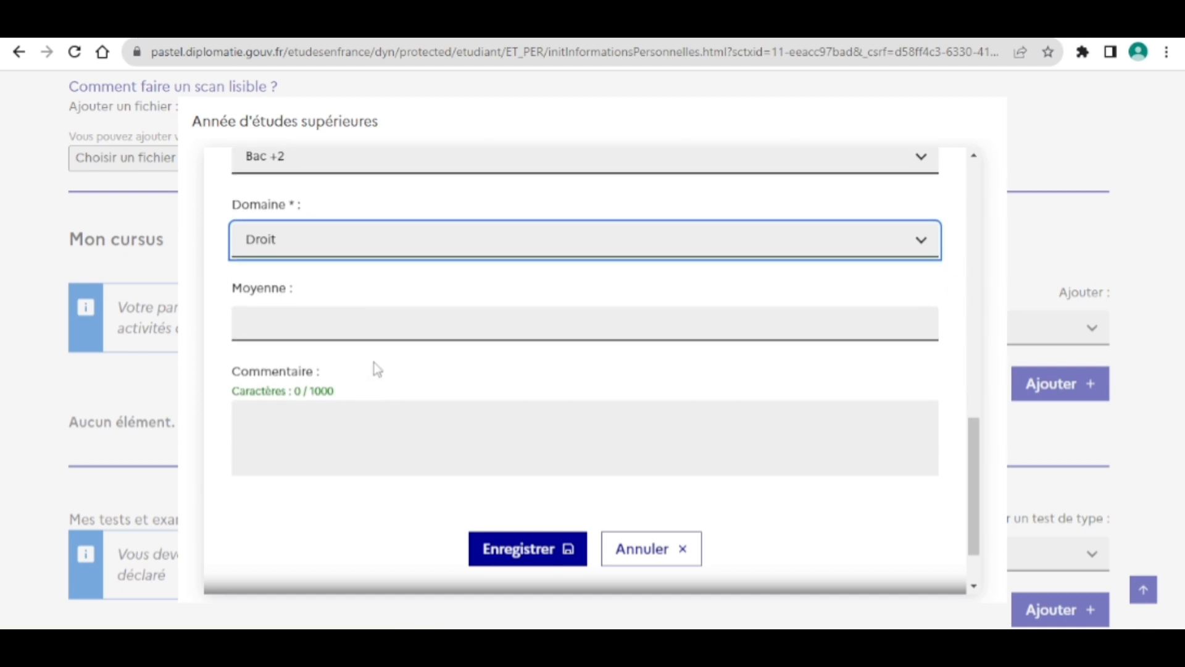
Leave Moyenne and Commentaire blank and save the 2023 higher-education year.
left_click(333, 329)
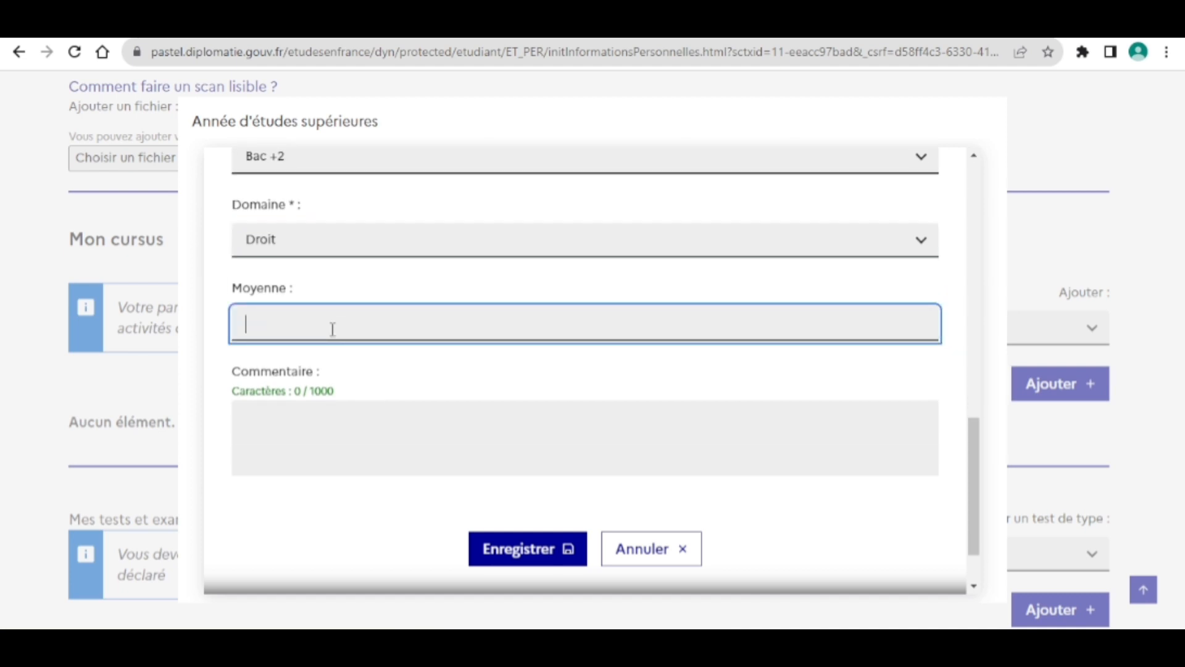
scroll(332, 328, "down", 1)
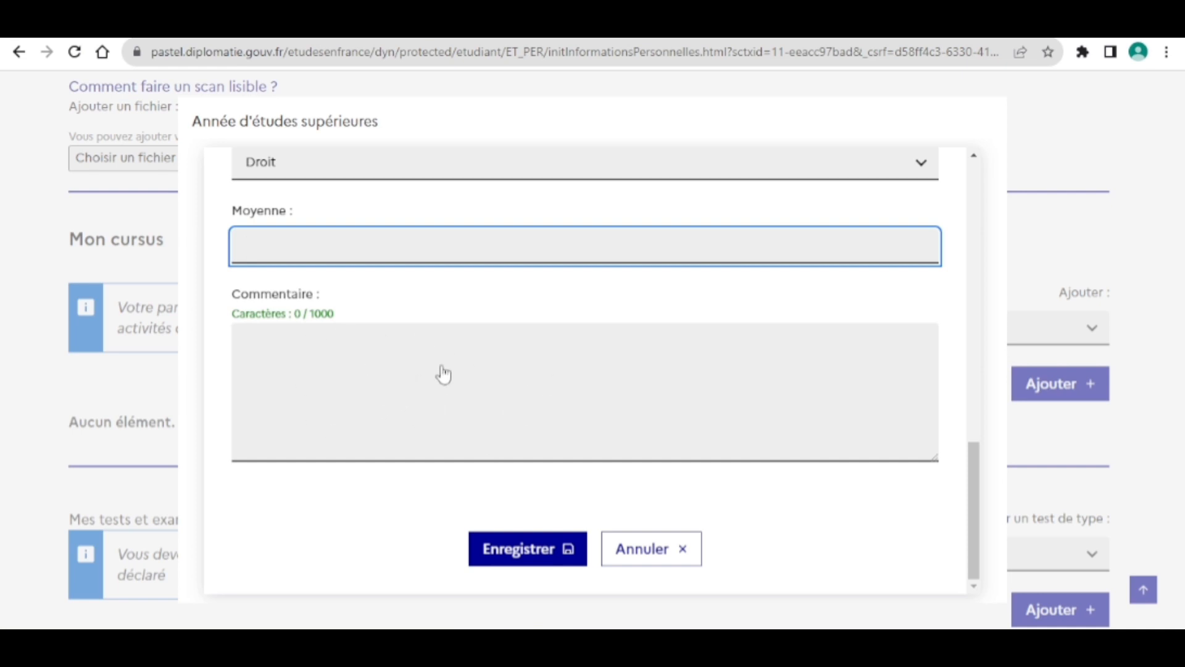
scroll(442, 373, "up", 1)
scroll(442, 373, "down", 1)
scroll(443, 374, "up", 1)
scroll(443, 374, "down", 1)
left_click(332, 352)
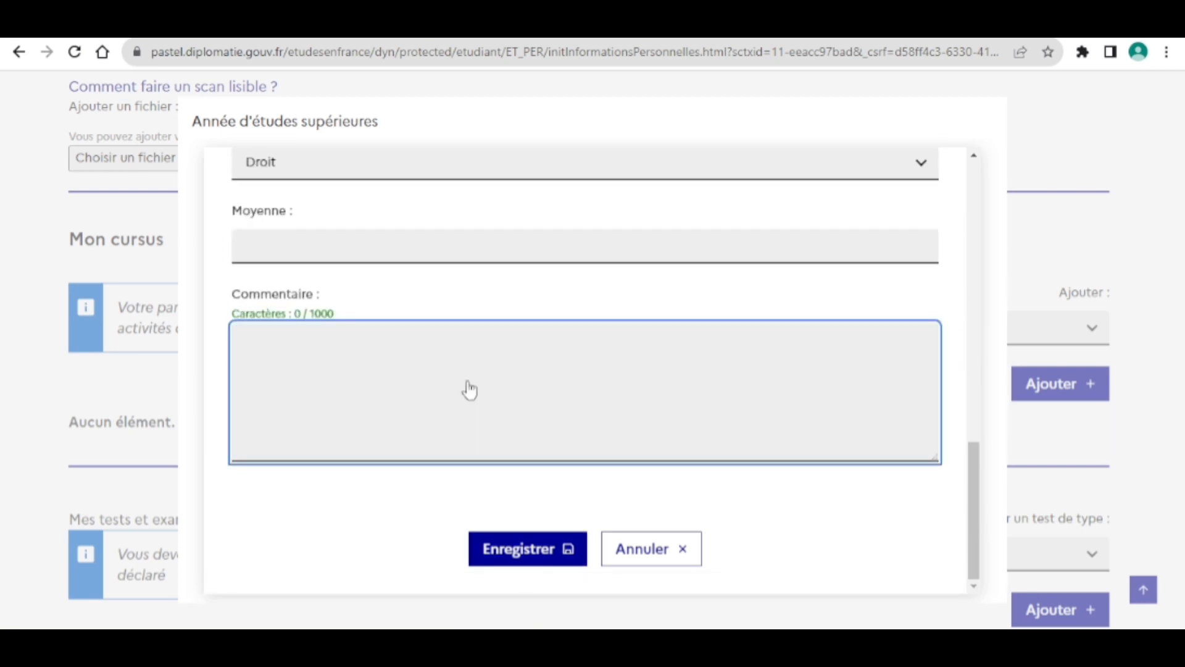
left_click(537, 550)
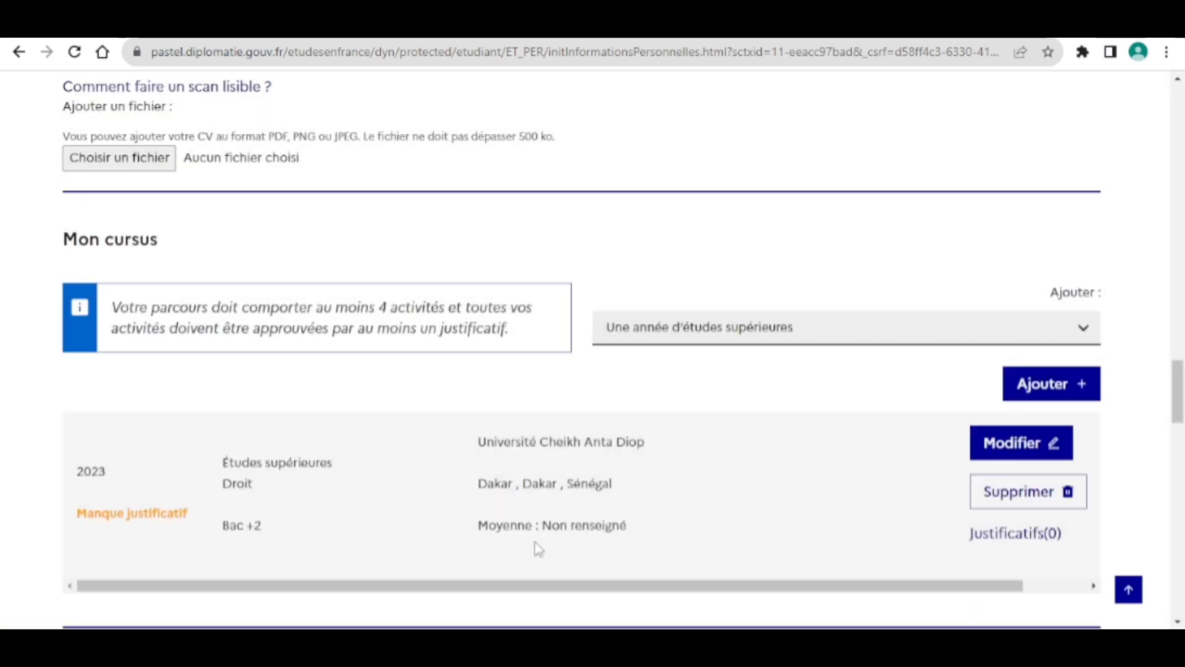
scroll(604, 405, "down", 1)
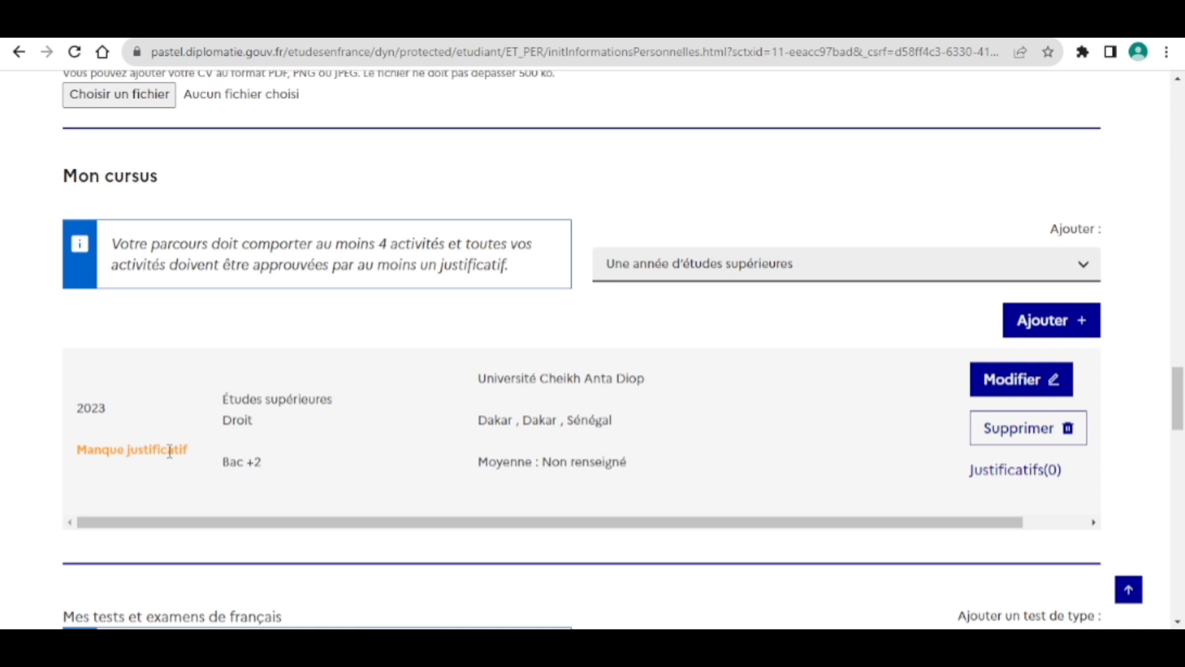
scroll(304, 402, "down", 3)
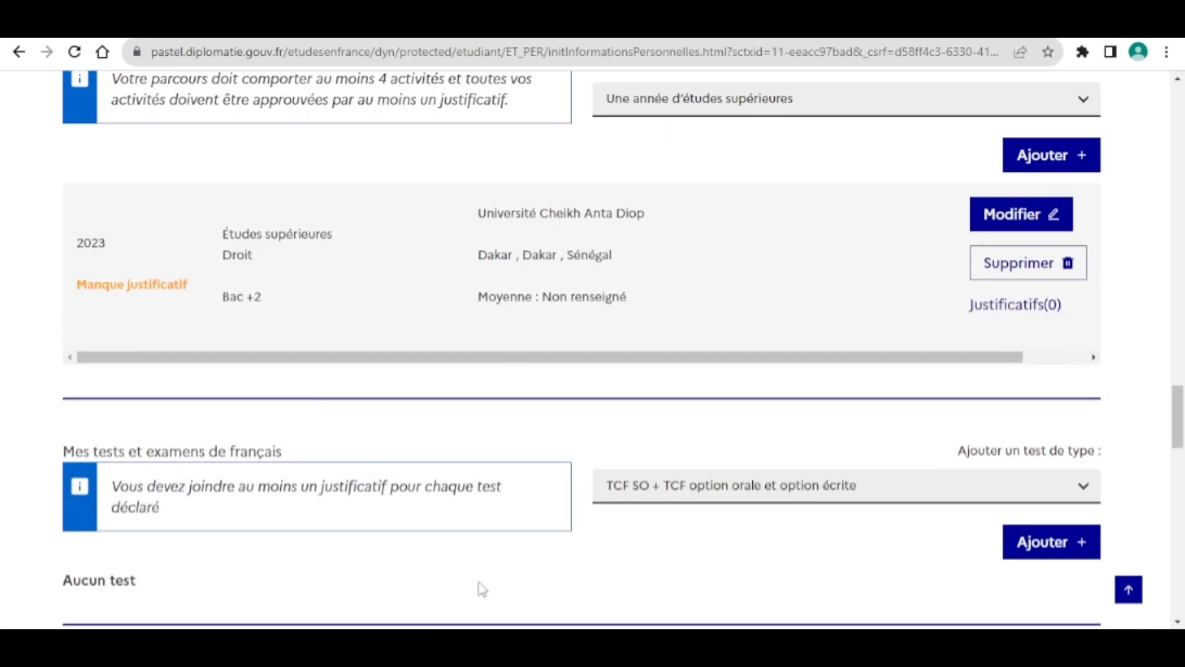
scroll(520, 445, "down", 2)
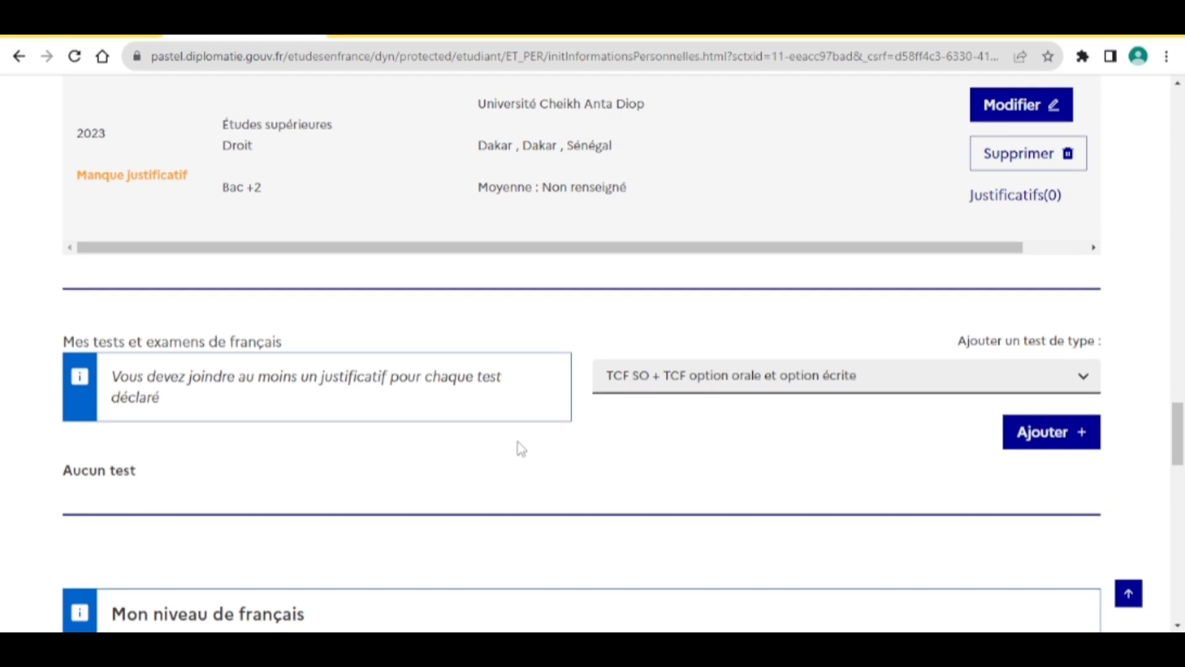
scroll(720, 432, "down", 1)
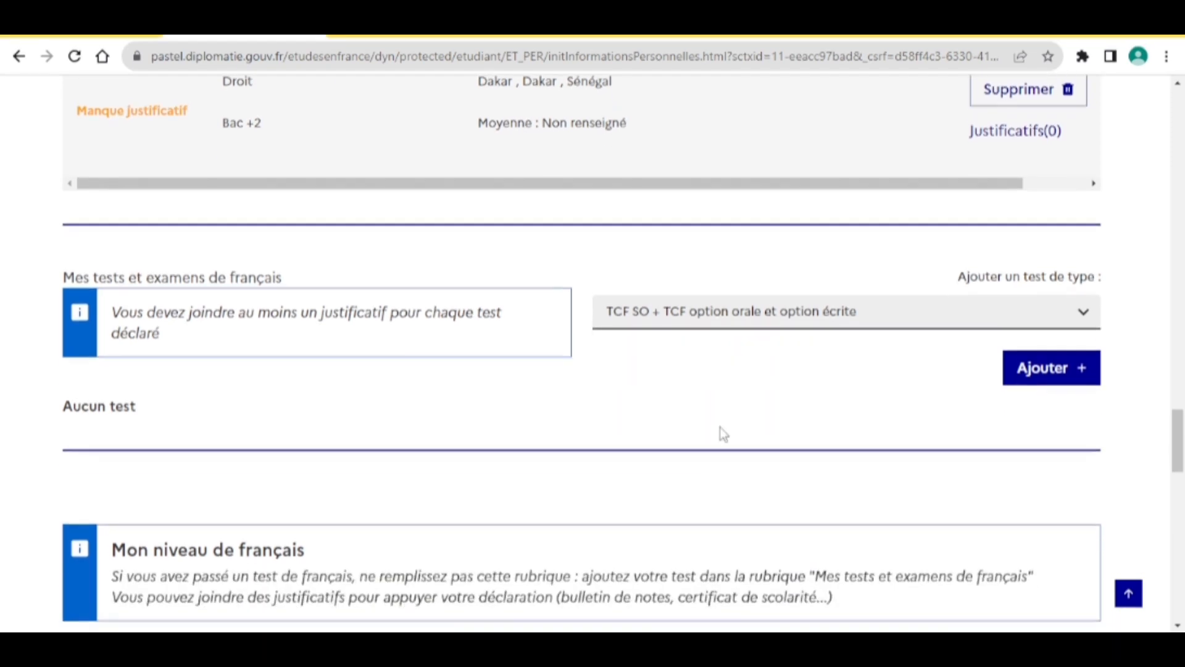
scroll(721, 431, "down", 2)
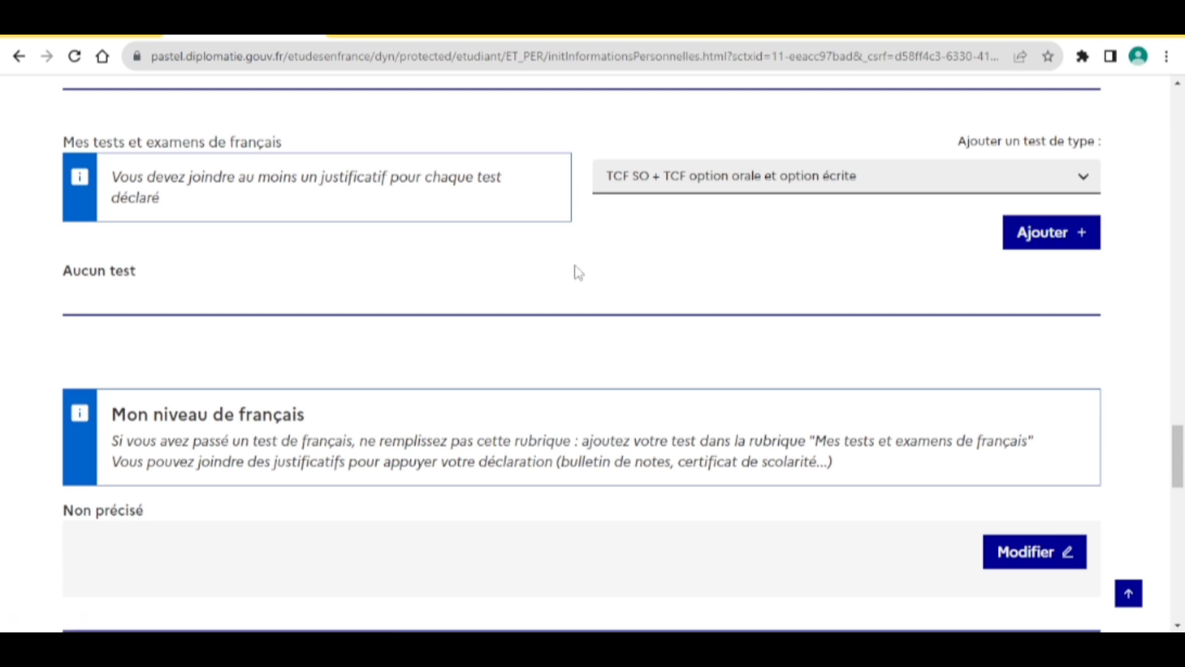
scroll(576, 271, "down", 1)
scroll(578, 272, "down", 5)
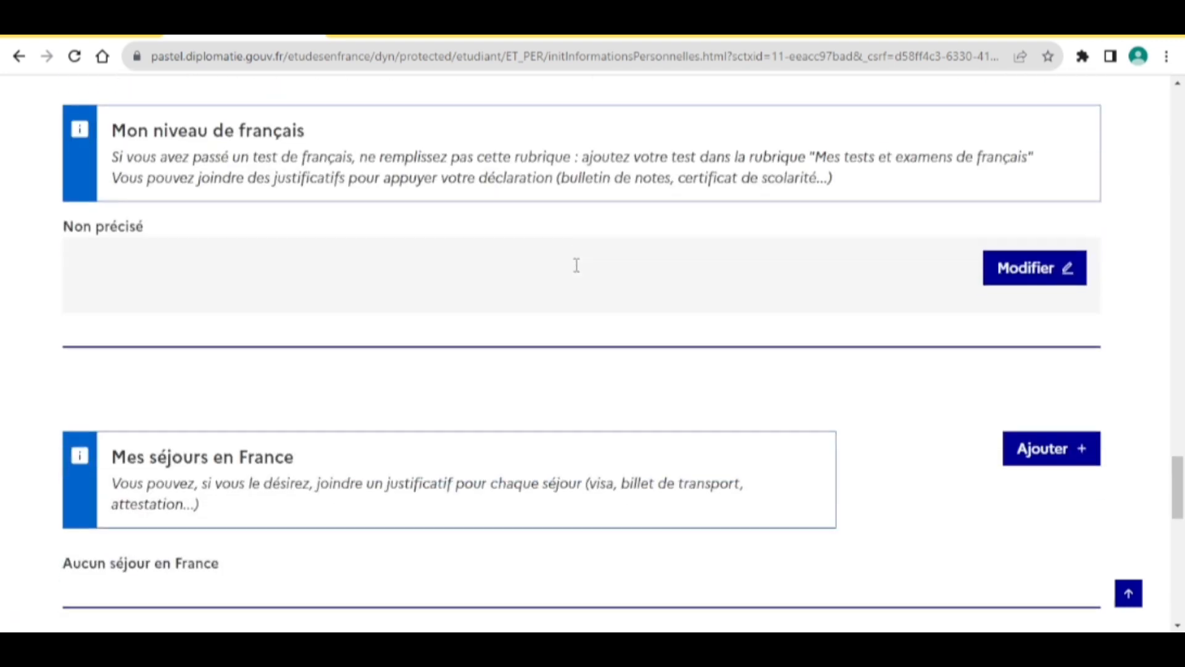
scroll(578, 272, "down", 6)
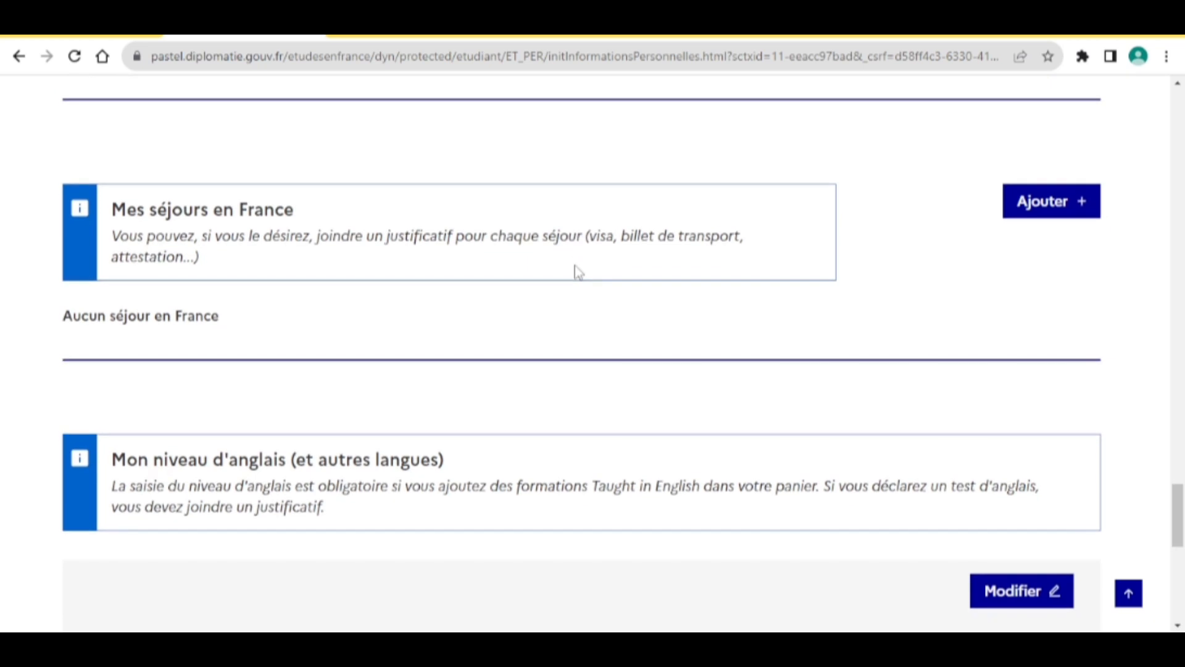
scroll(579, 272, "up", 20)
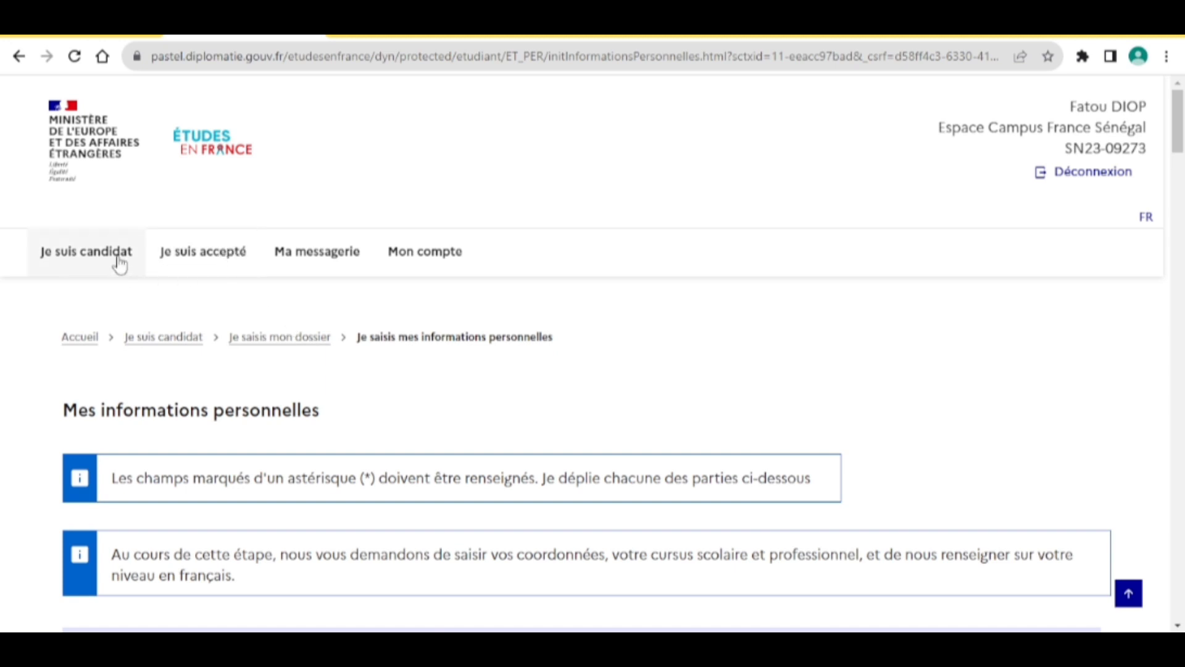
scroll(434, 431, "down", 11)
scroll(437, 431, "down", 20)
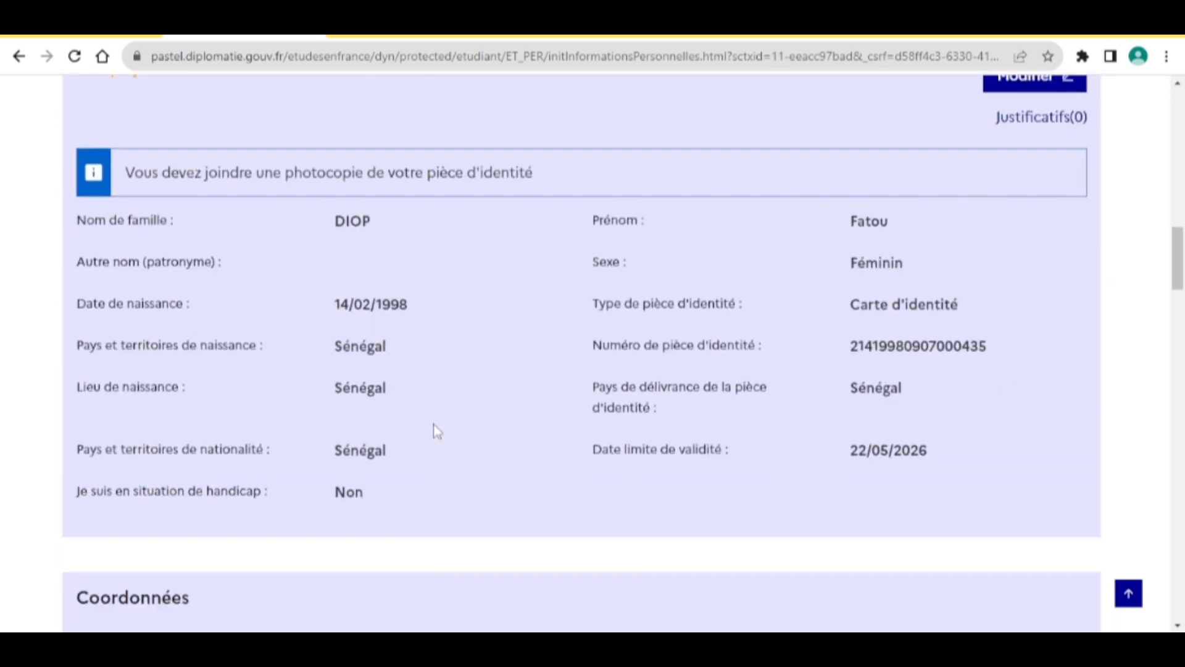
scroll(437, 431, "down", 15)
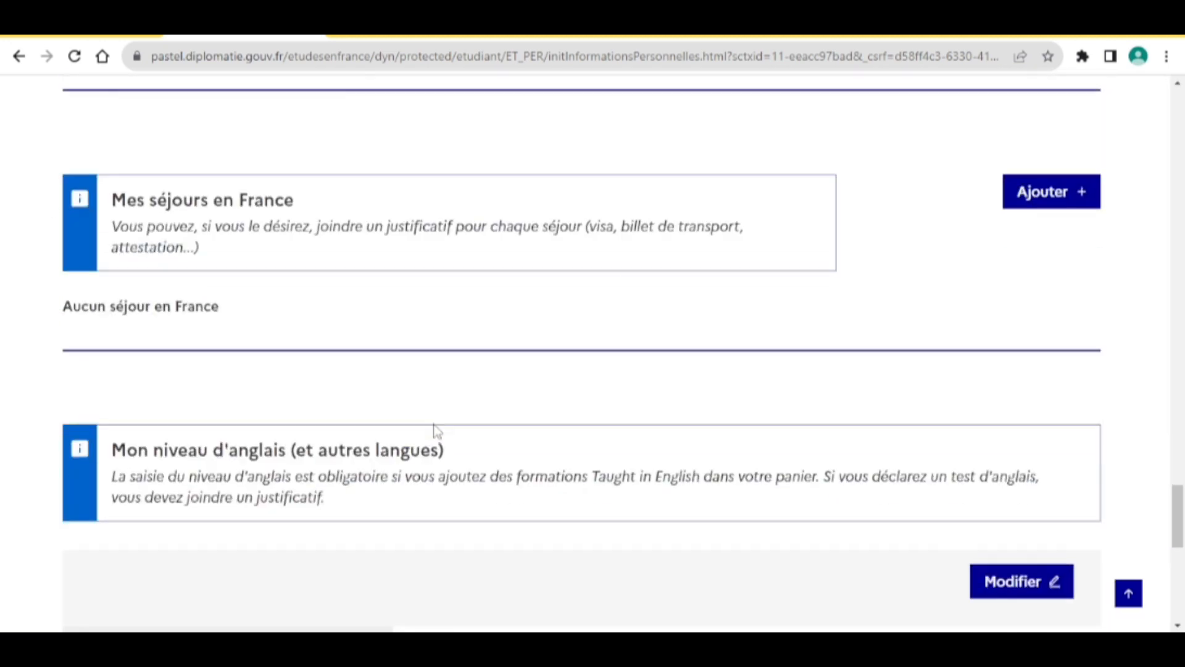
scroll(437, 431, "up", 16)
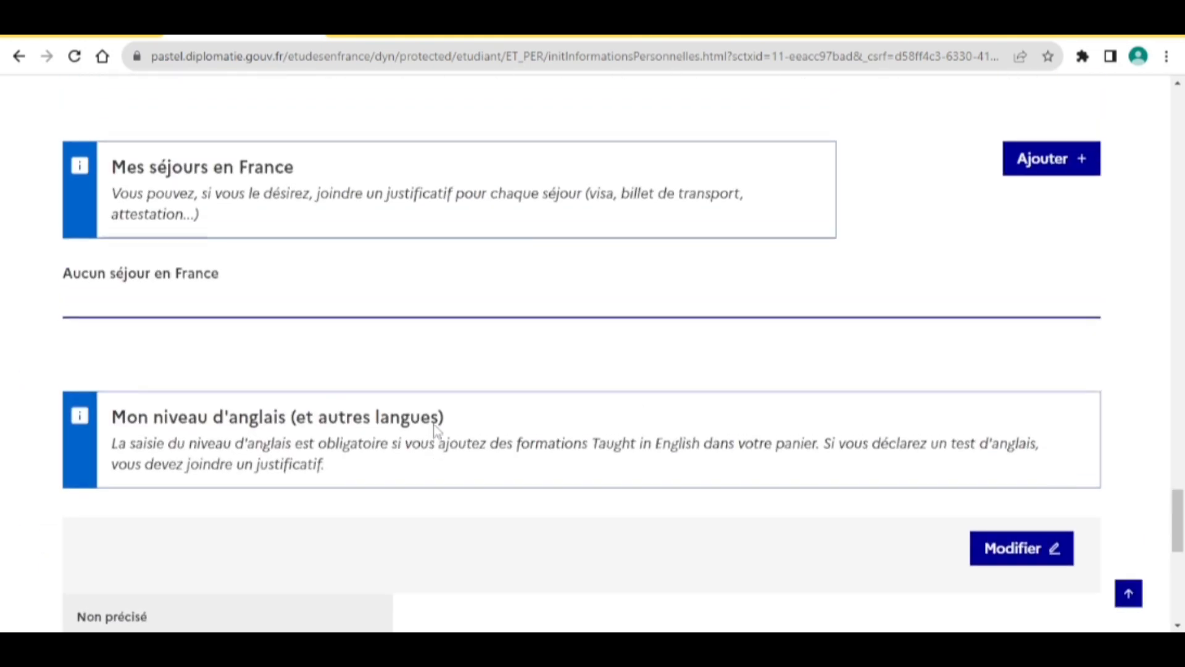
scroll(438, 423, "up", 6)
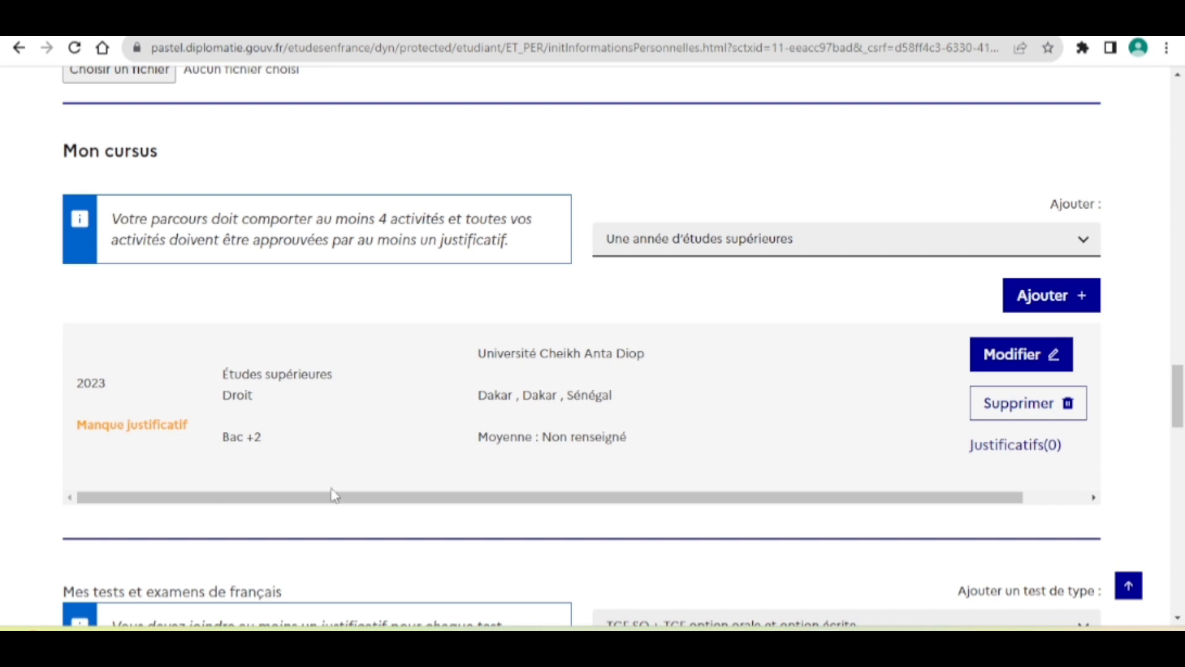
scroll(527, 435, "up", 3)
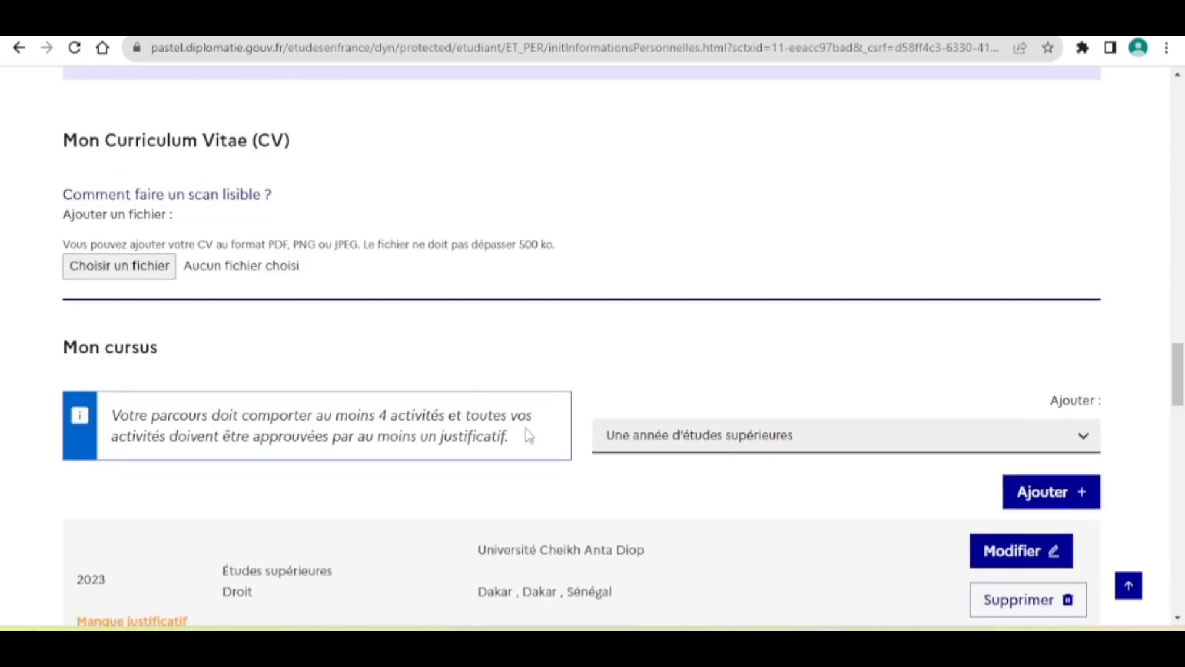
scroll(529, 436, "up", 2)
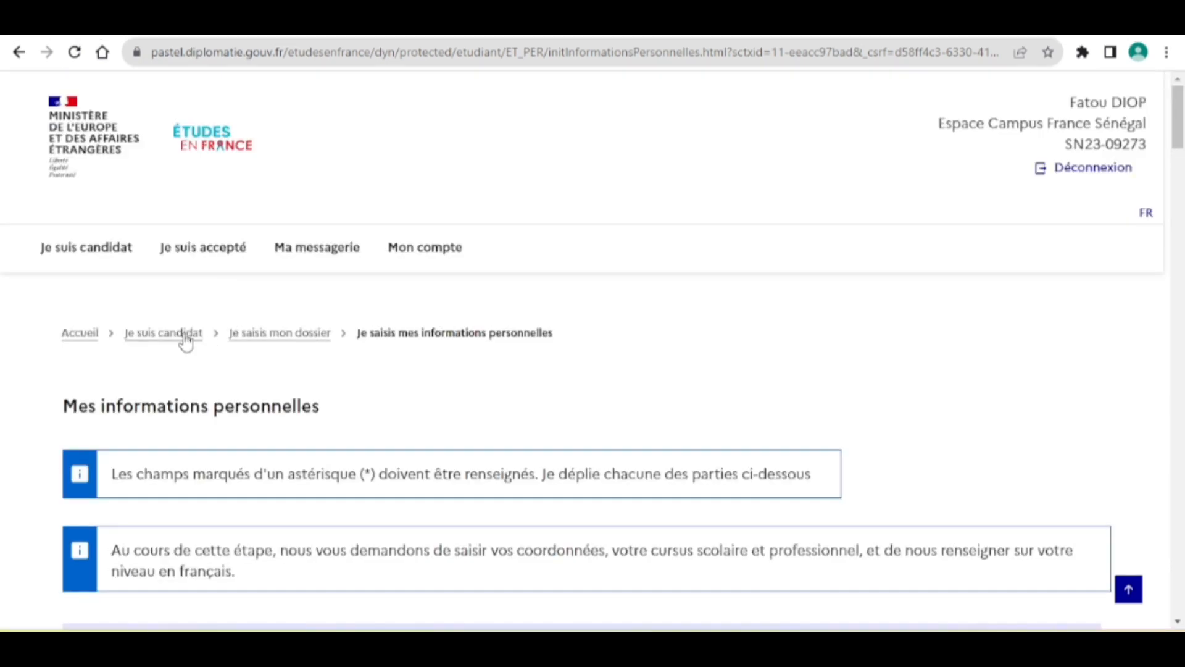
left_click(164, 334)
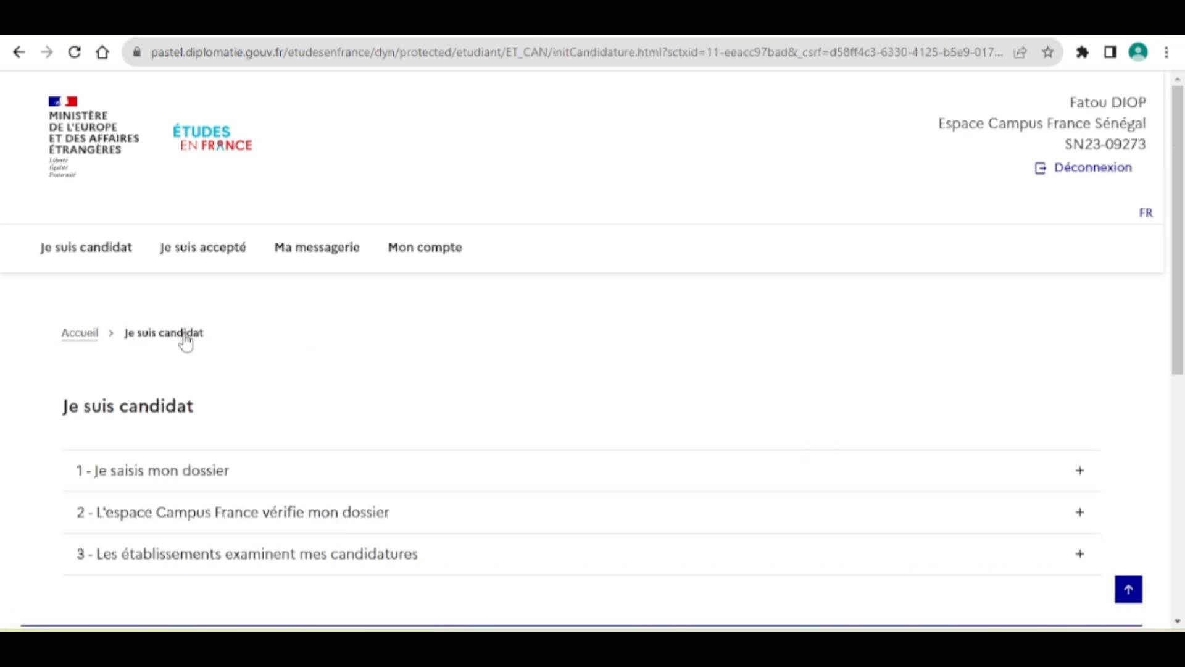
left_click(160, 471)
scroll(163, 471, "down", 3)
scroll(165, 471, "down", 1)
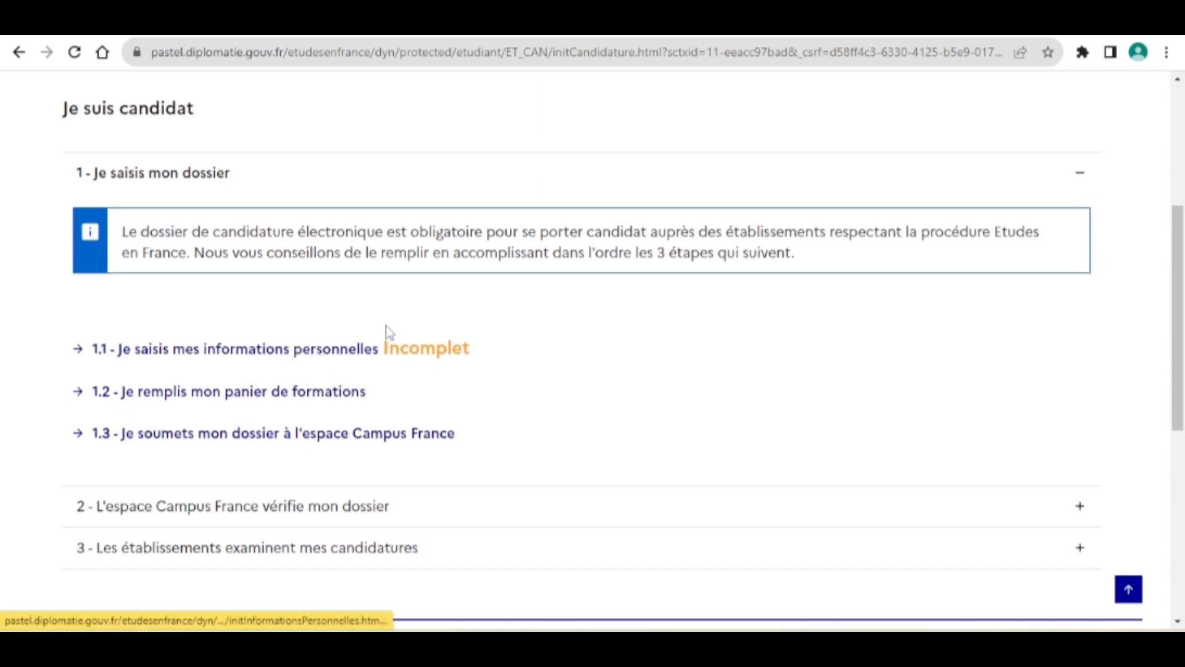
left_click(326, 352)
scroll(324, 350, "down", 3)
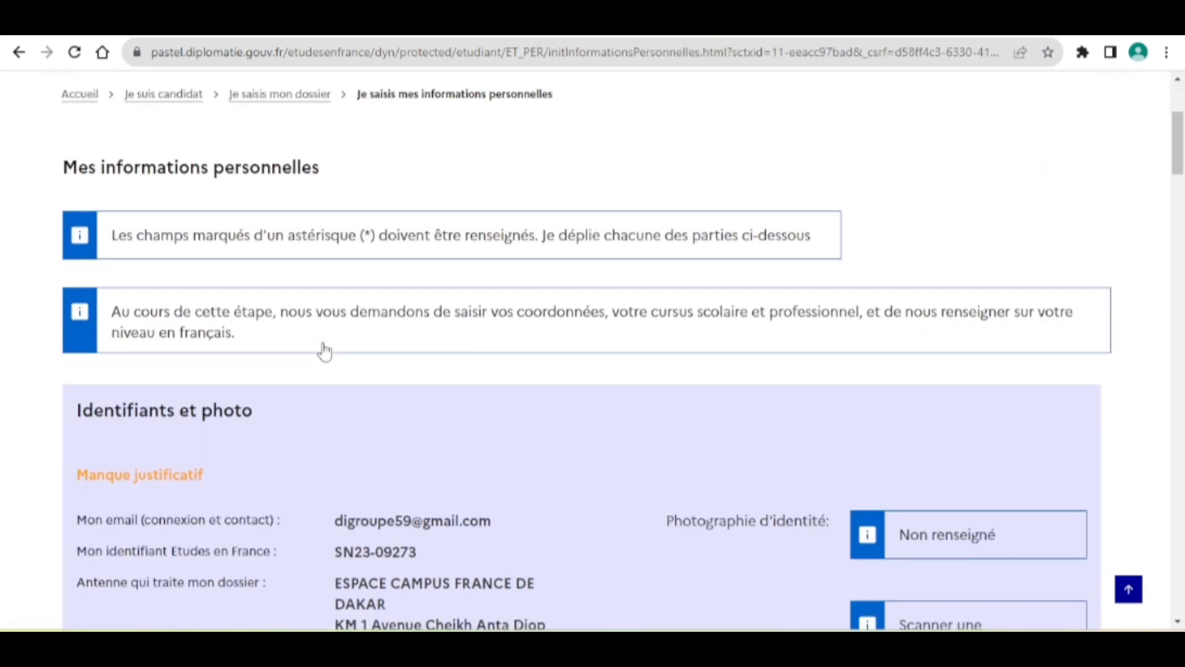
scroll(325, 351, "down", 10)
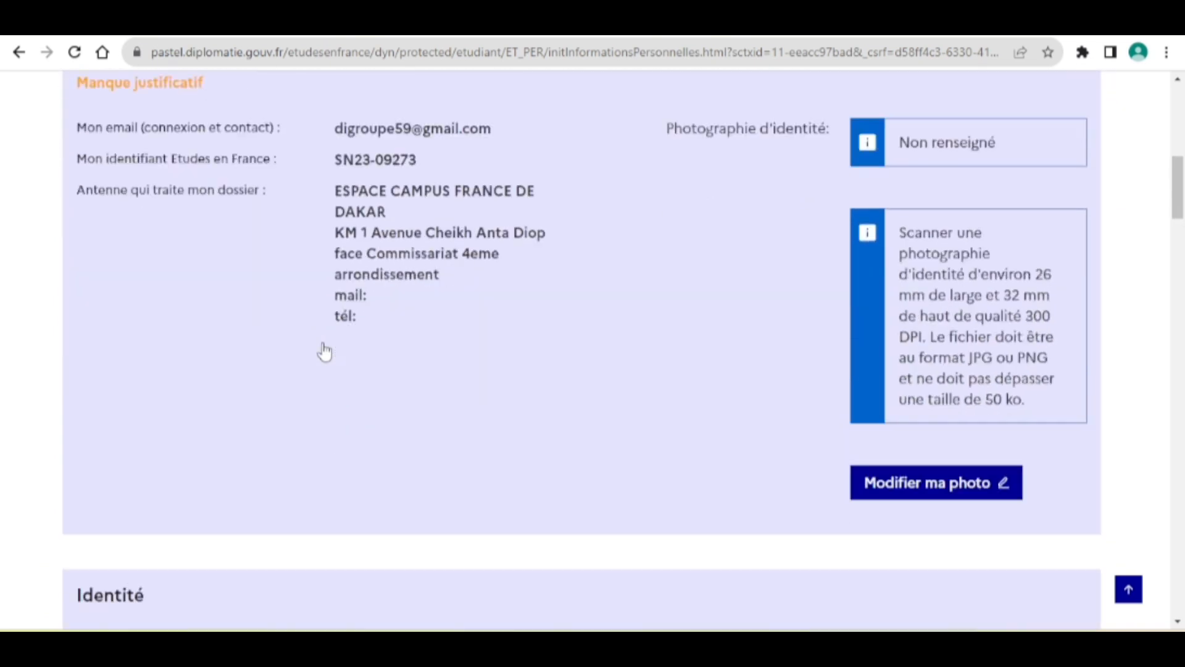
scroll(326, 352, "down", 8)
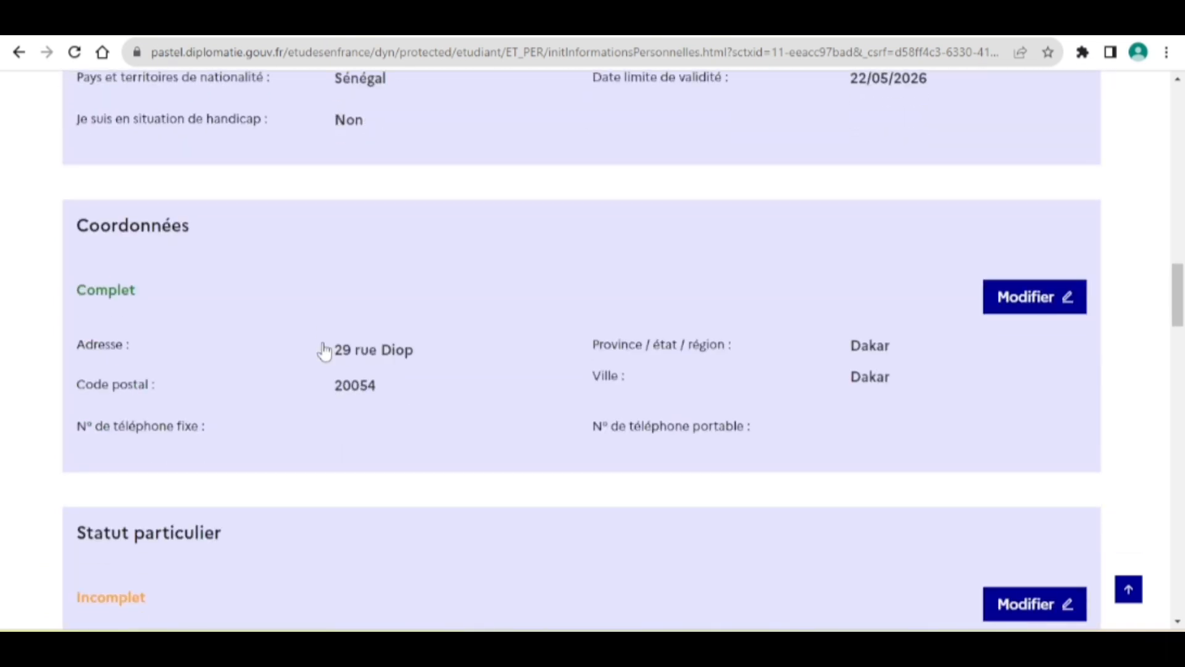
scroll(325, 352, "down", 4)
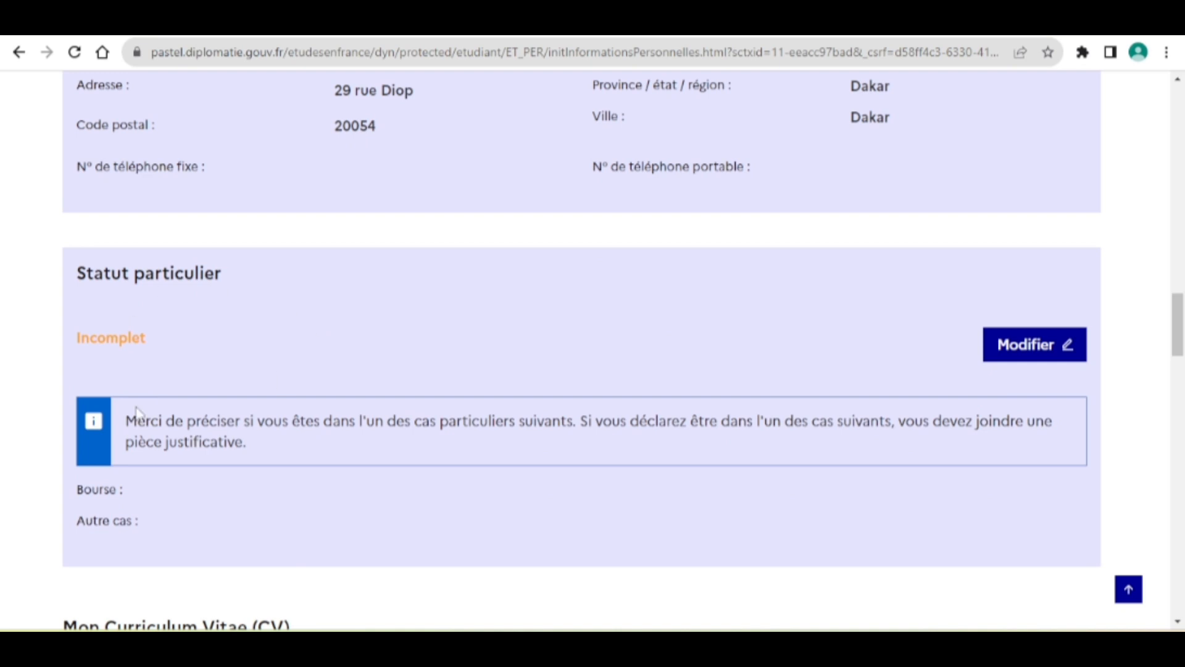
scroll(139, 415, "down", 6)
scroll(140, 415, "down", 18)
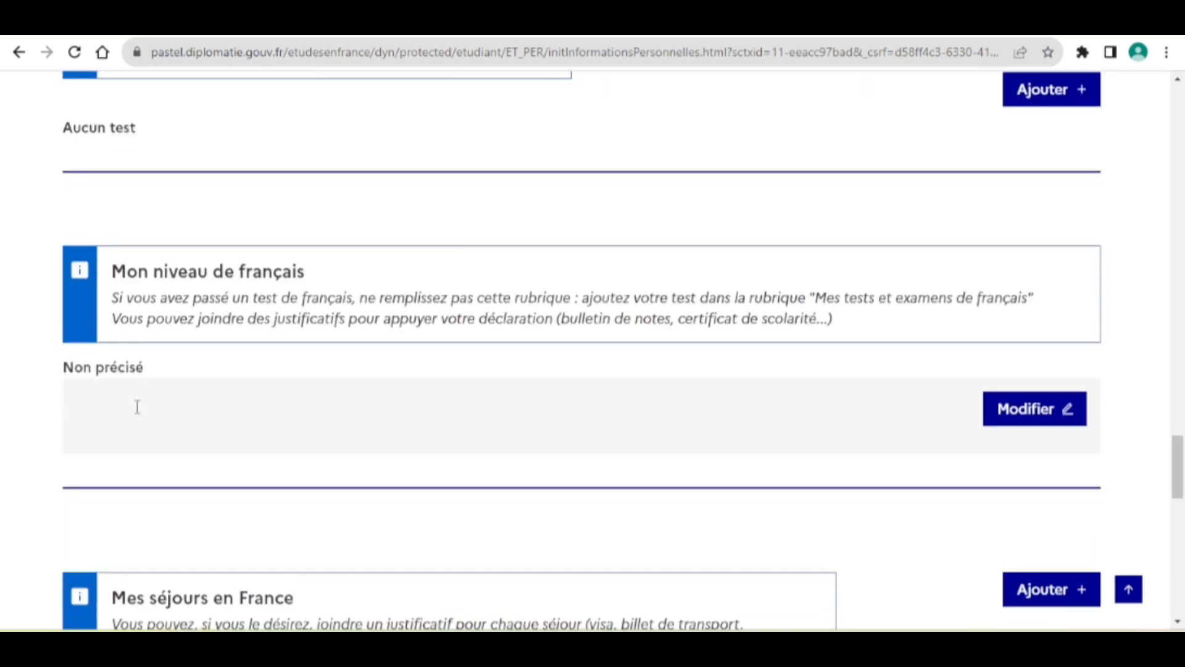
scroll(140, 415, "down", 2)
scroll(140, 415, "up", 15)
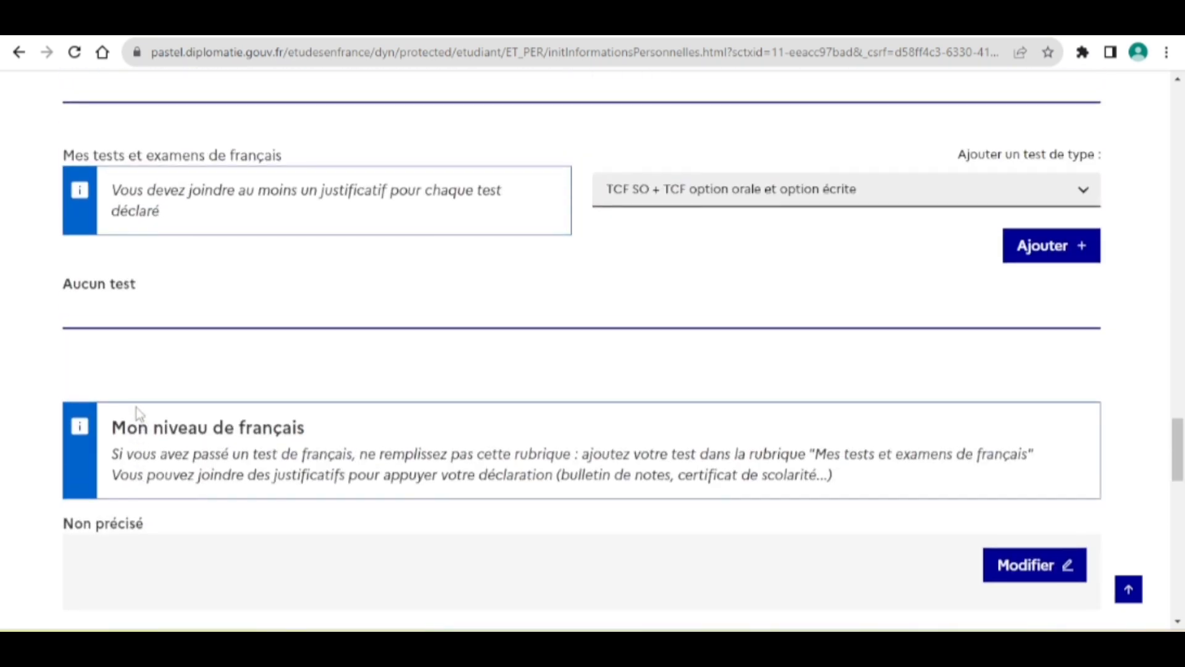
scroll(139, 415, "down", 4)
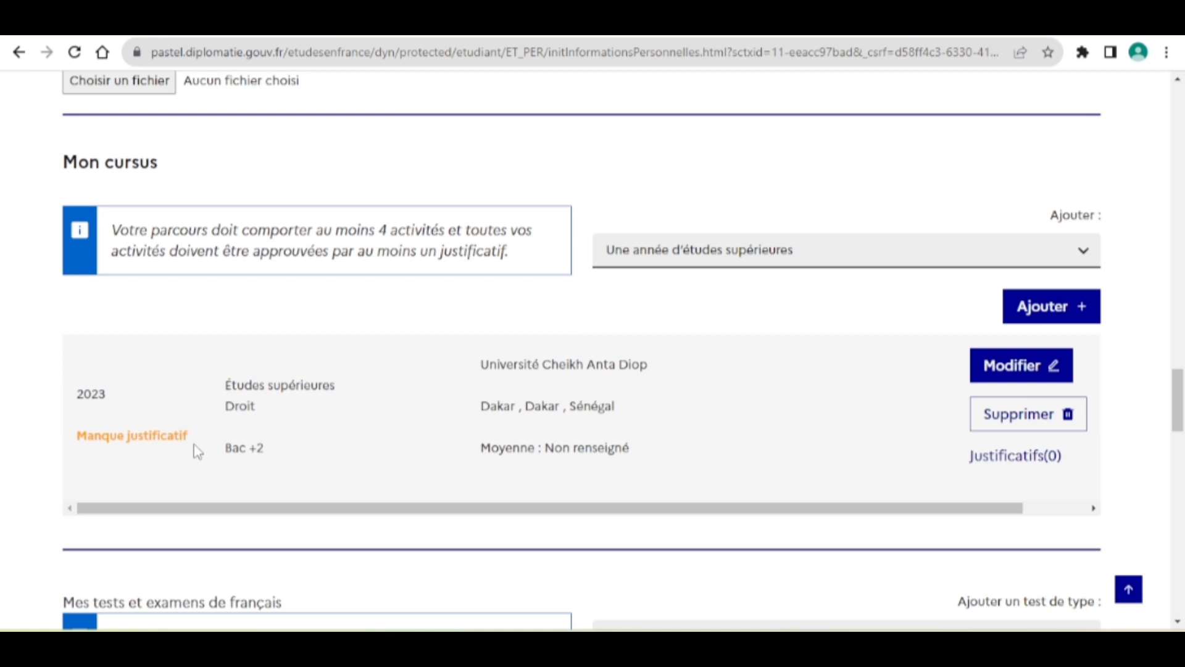
scroll(196, 451, "up", 20)
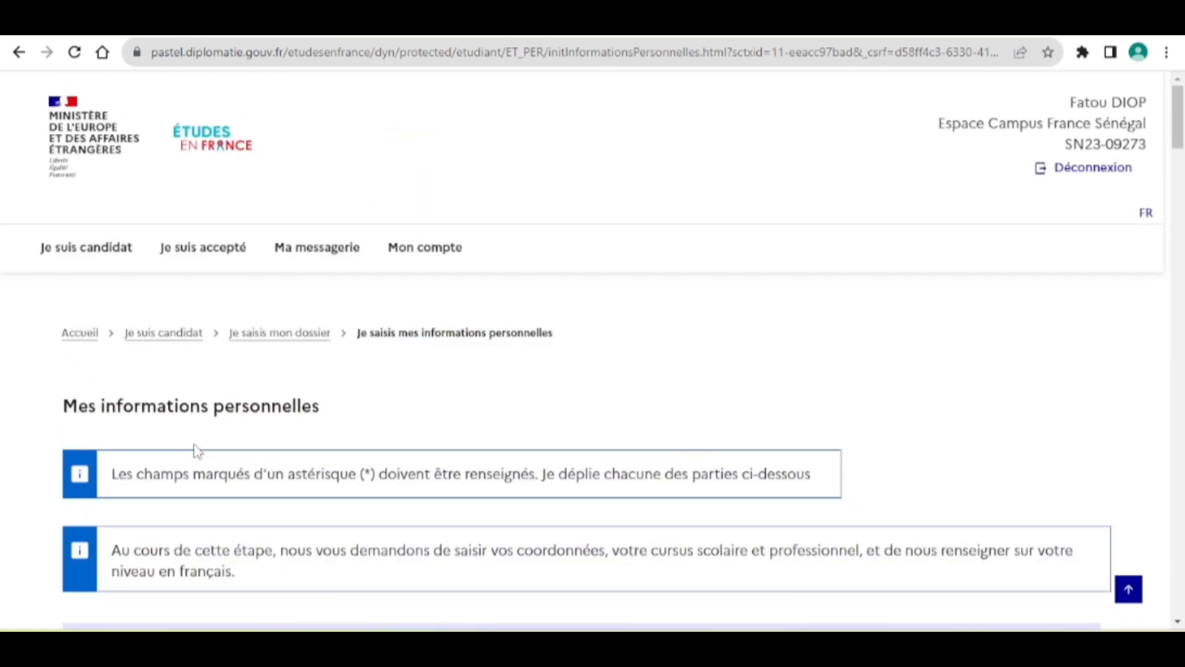
left_click(152, 342)
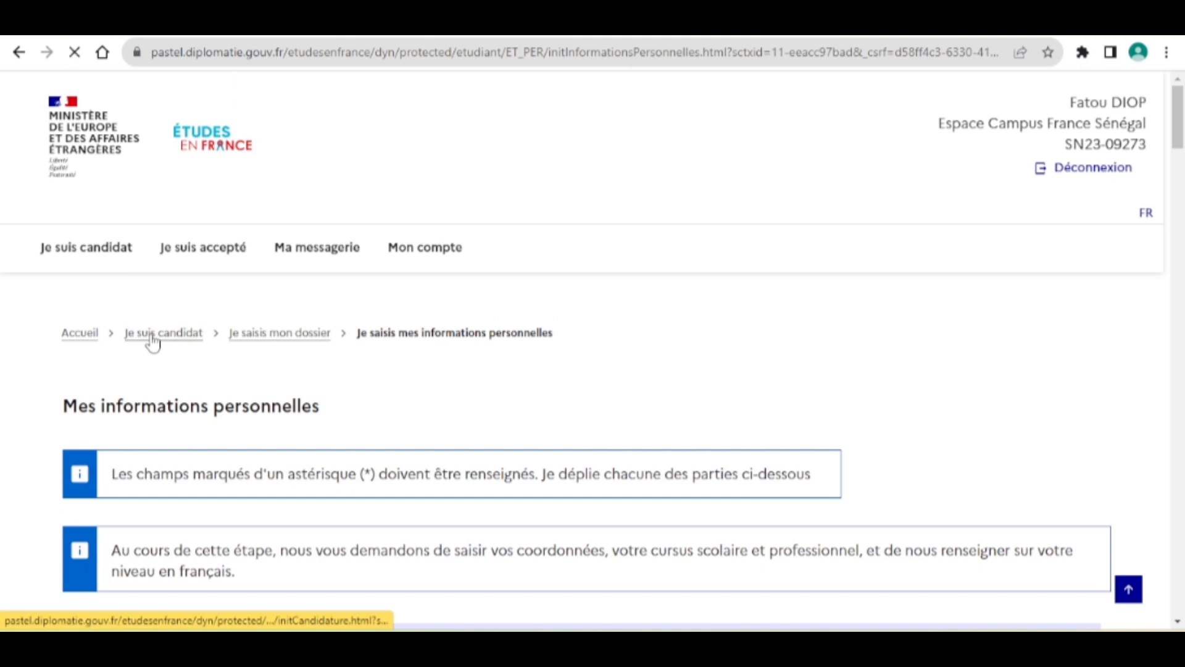
Open step 1.2 'Je remplis mon panier de formations' and choose Ajouter une formation.
scroll(291, 433, "down", 2)
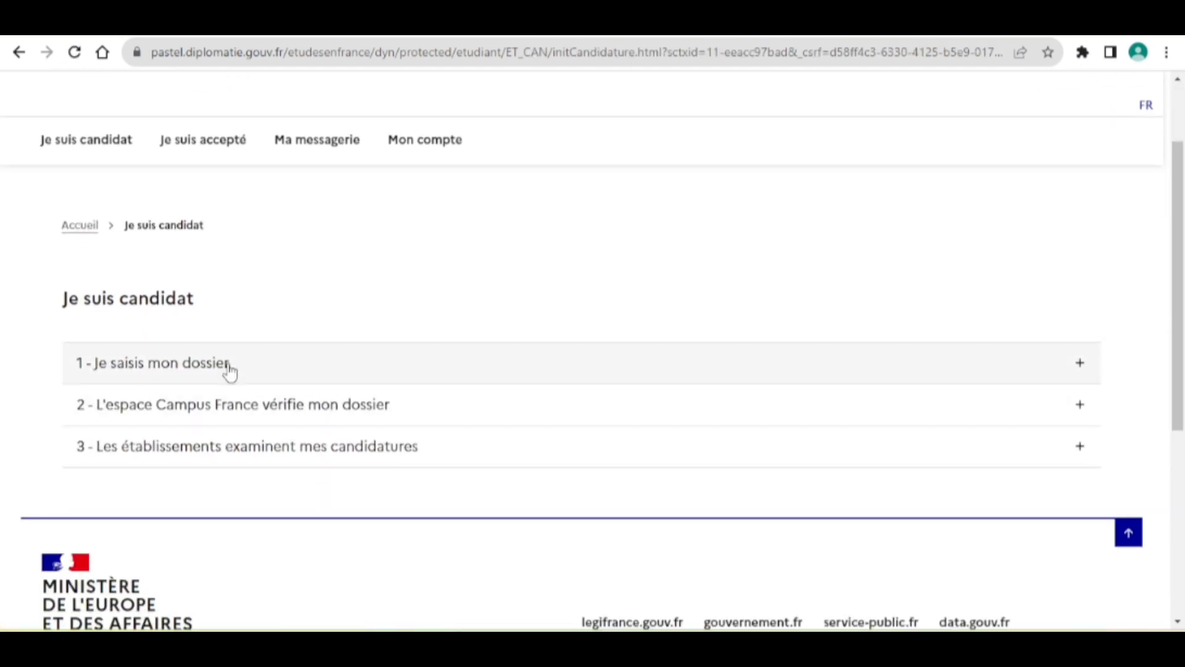
left_click(228, 369)
scroll(228, 371, "down", 4)
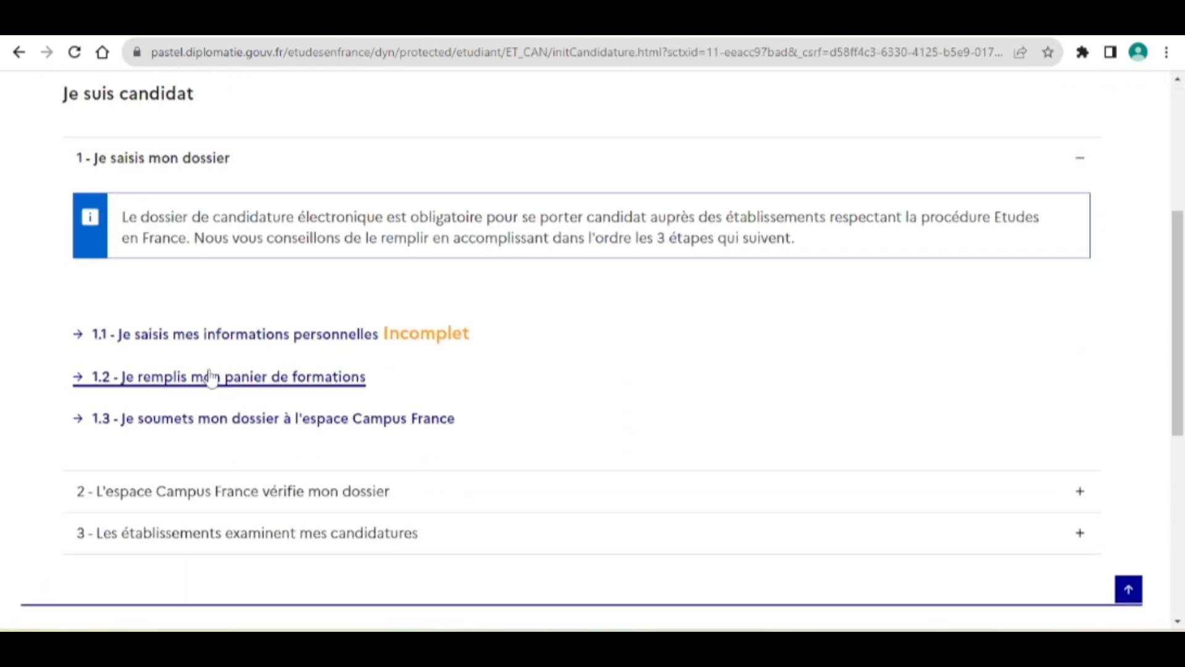
left_click(211, 378)
scroll(495, 462, "down", 2)
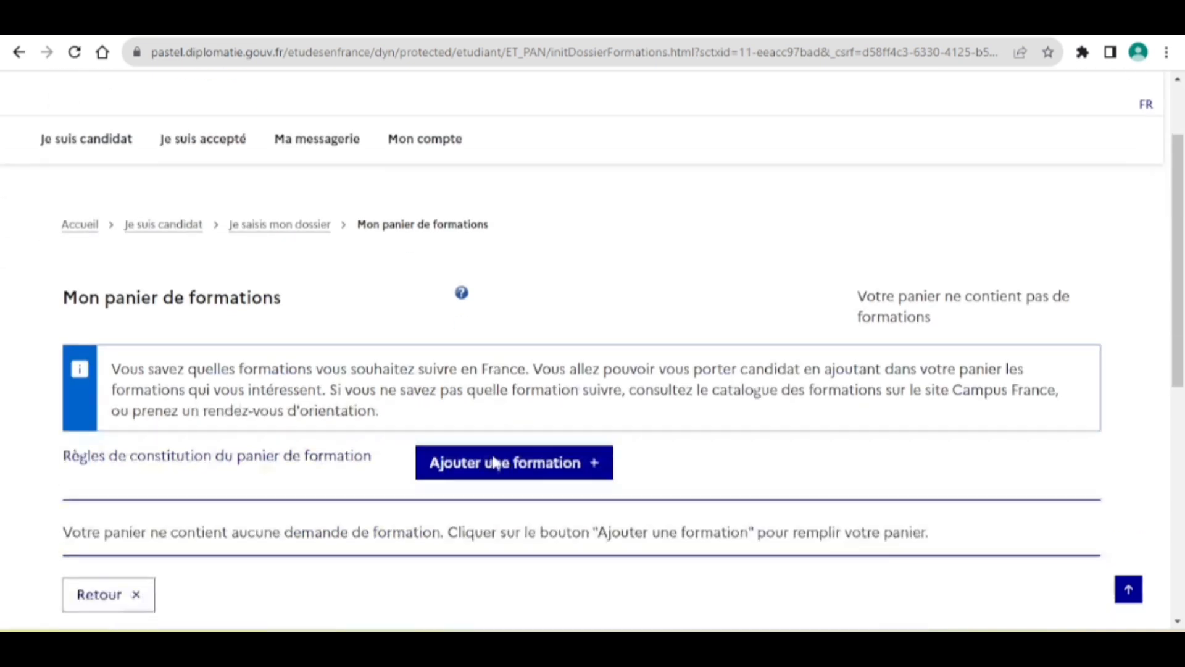
scroll(494, 462, "down", 3)
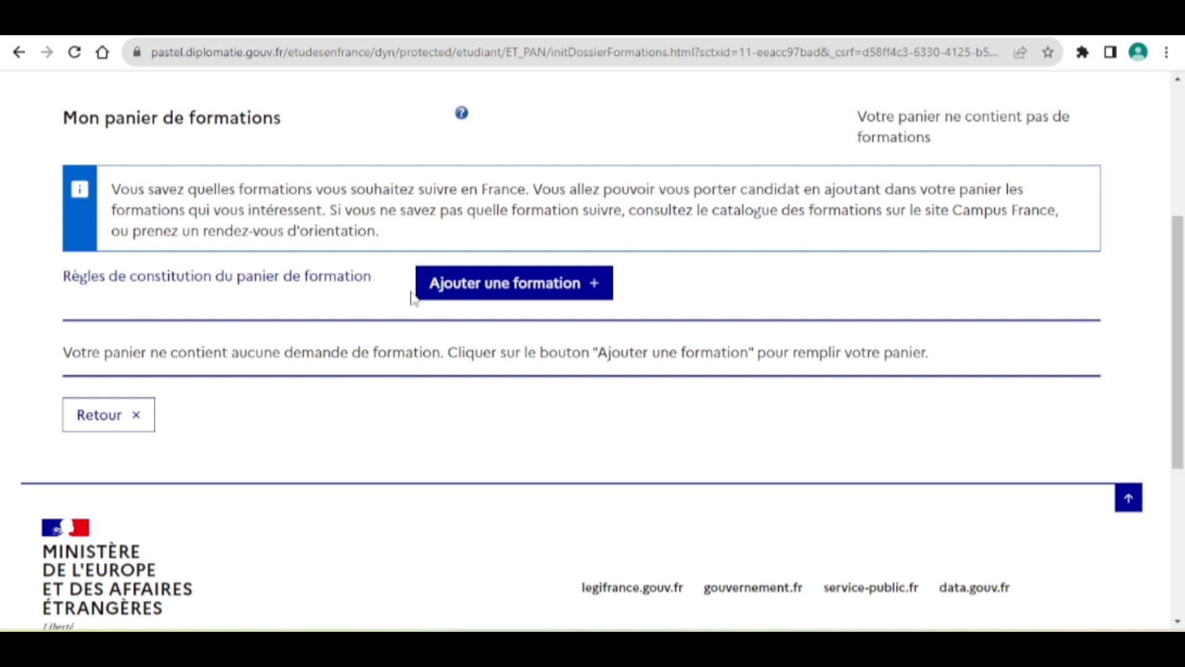
left_click(494, 296)
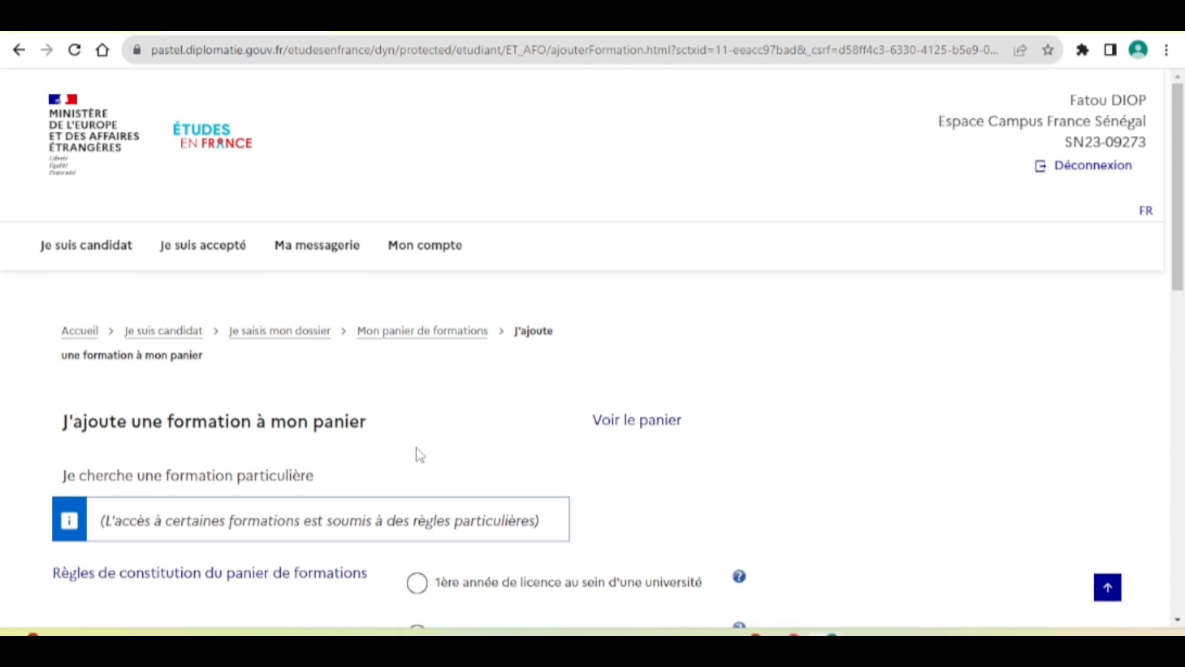
Search the formations for 'licence 2 en droit'.
scroll(419, 455, "down", 1)
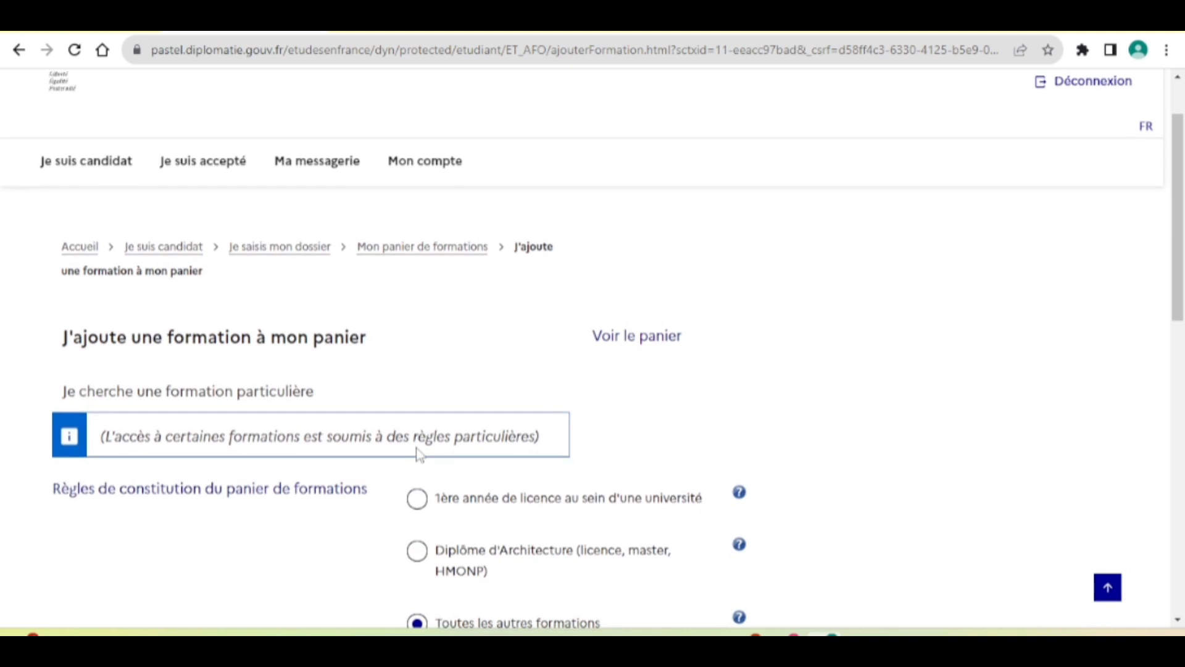
scroll(419, 455, "down", 2)
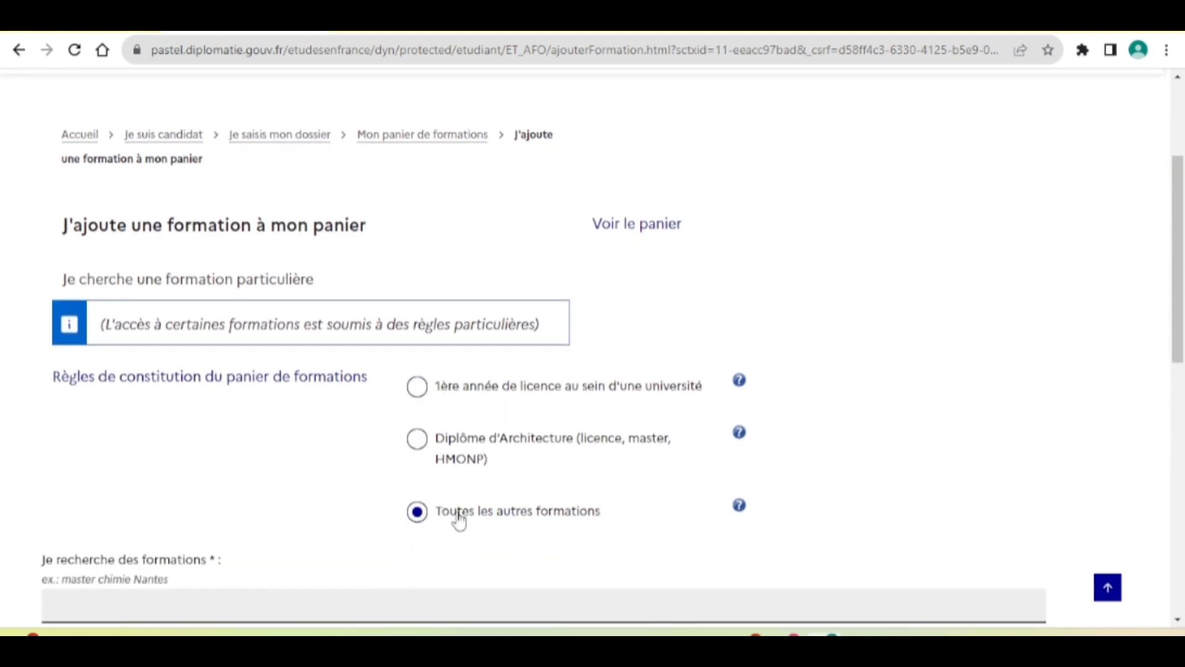
scroll(578, 529, "down", 2)
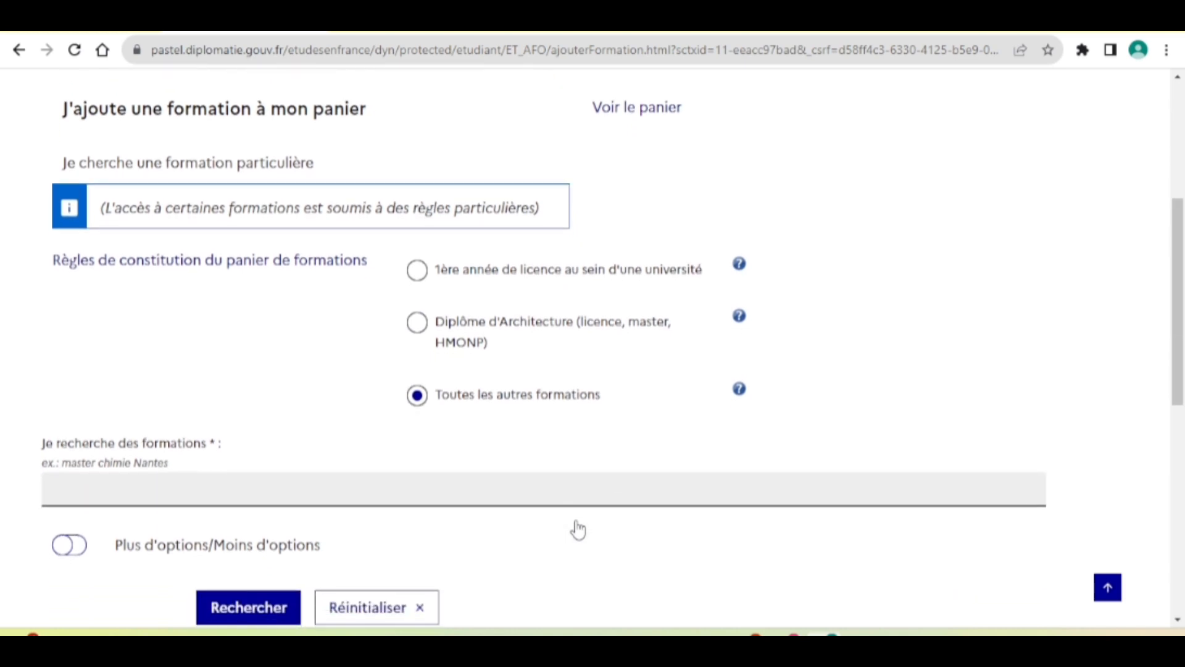
left_click(244, 494)
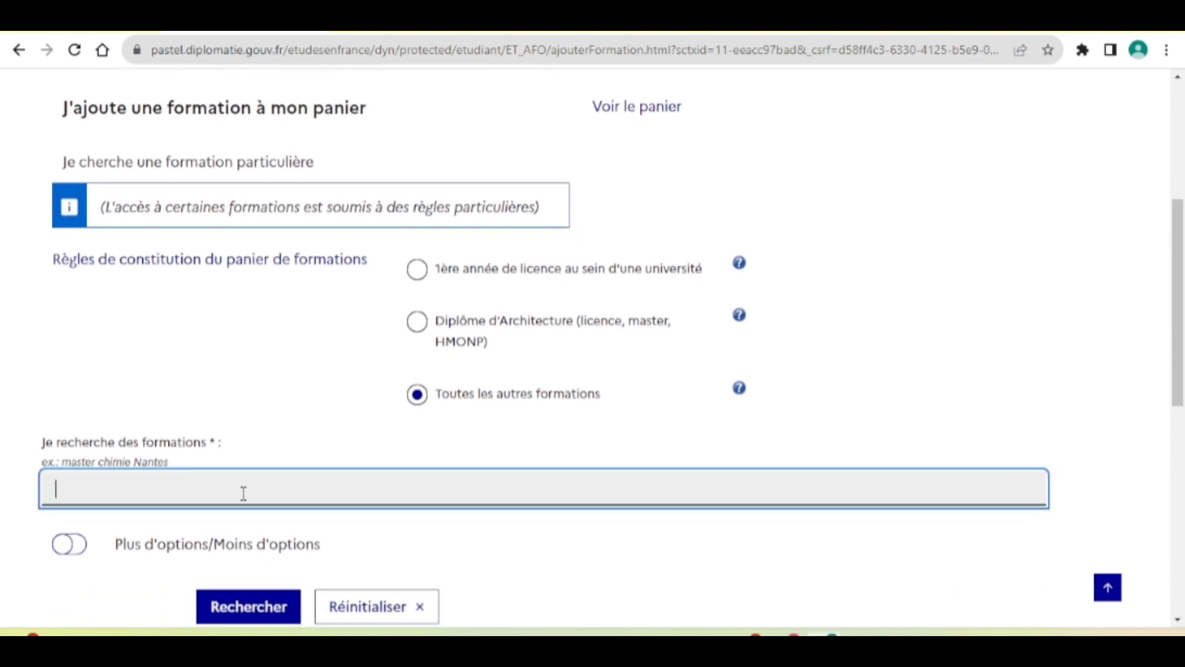
type("licence 2 en droit")
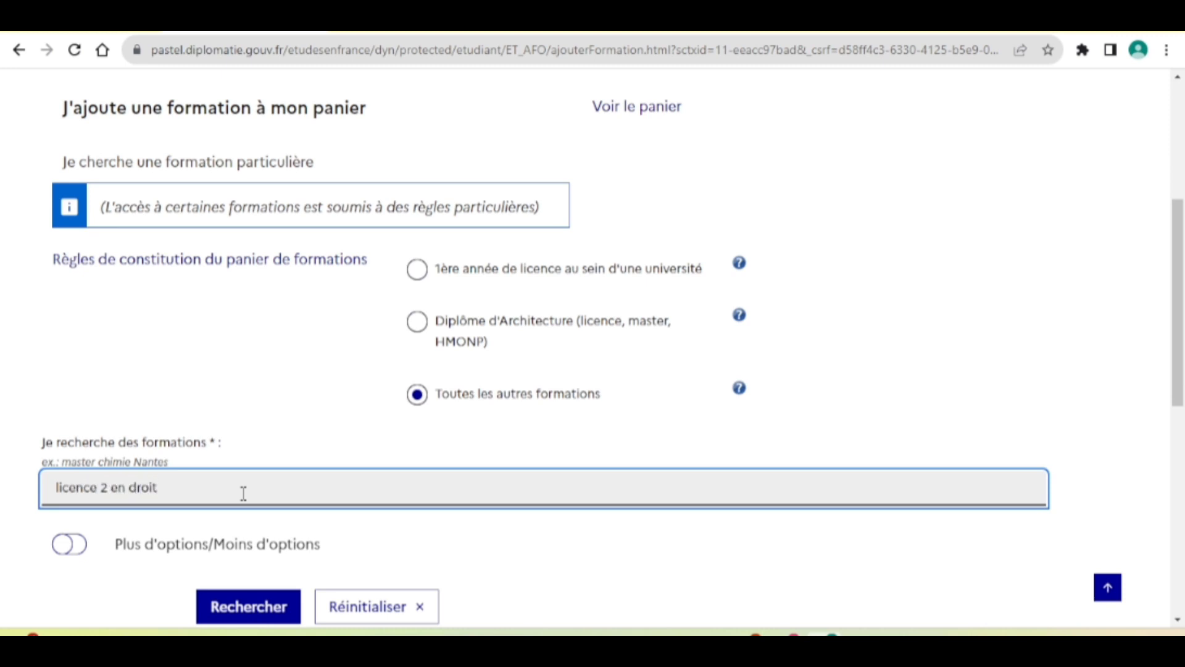
left_click(248, 610)
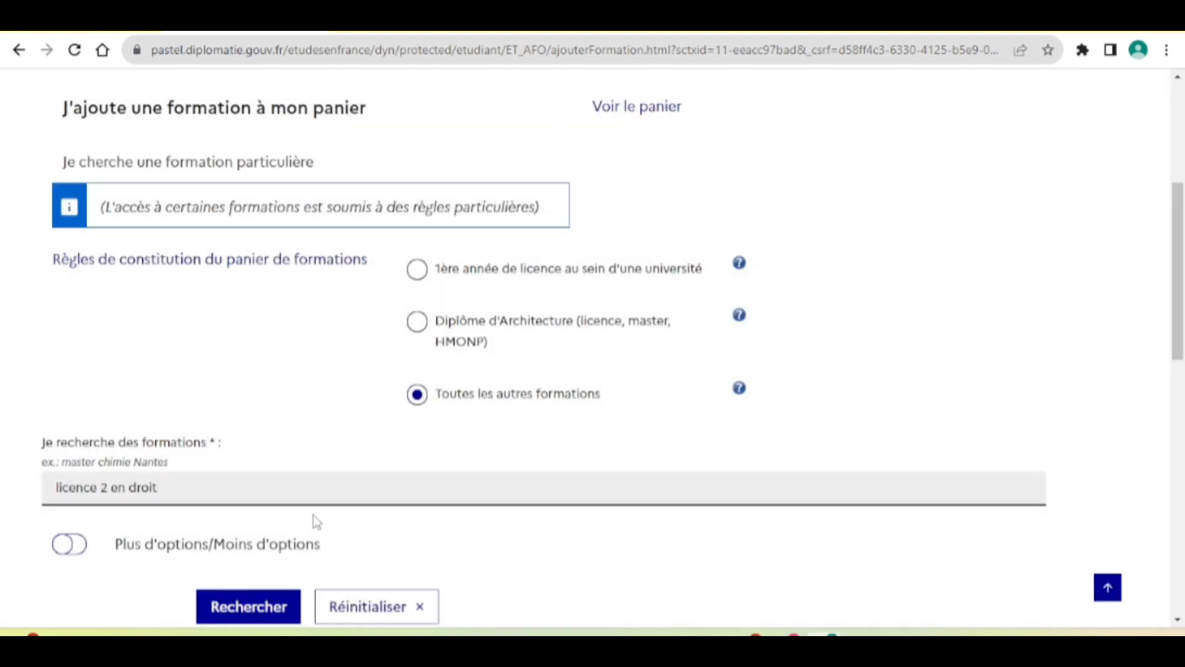
Refine the search to 'licence 2 en droit lyon' to pick the Lyon 2 professional licence.
scroll(313, 514, "down", 4)
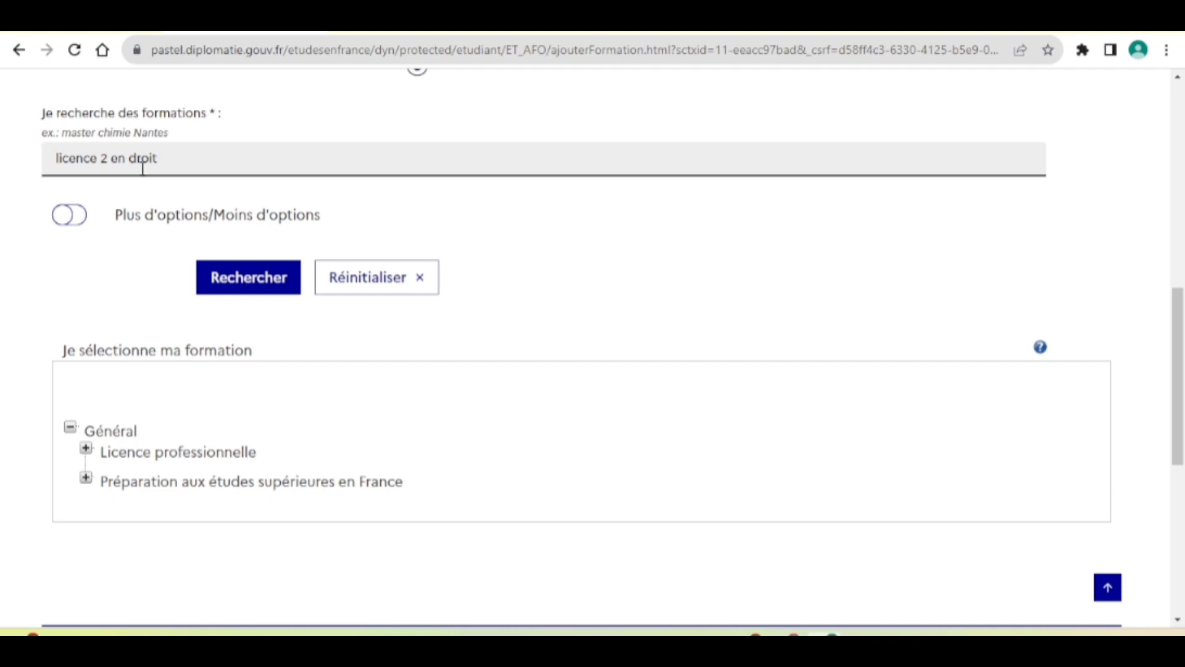
scroll(224, 450, "down", 1)
scroll(225, 450, "down", 1)
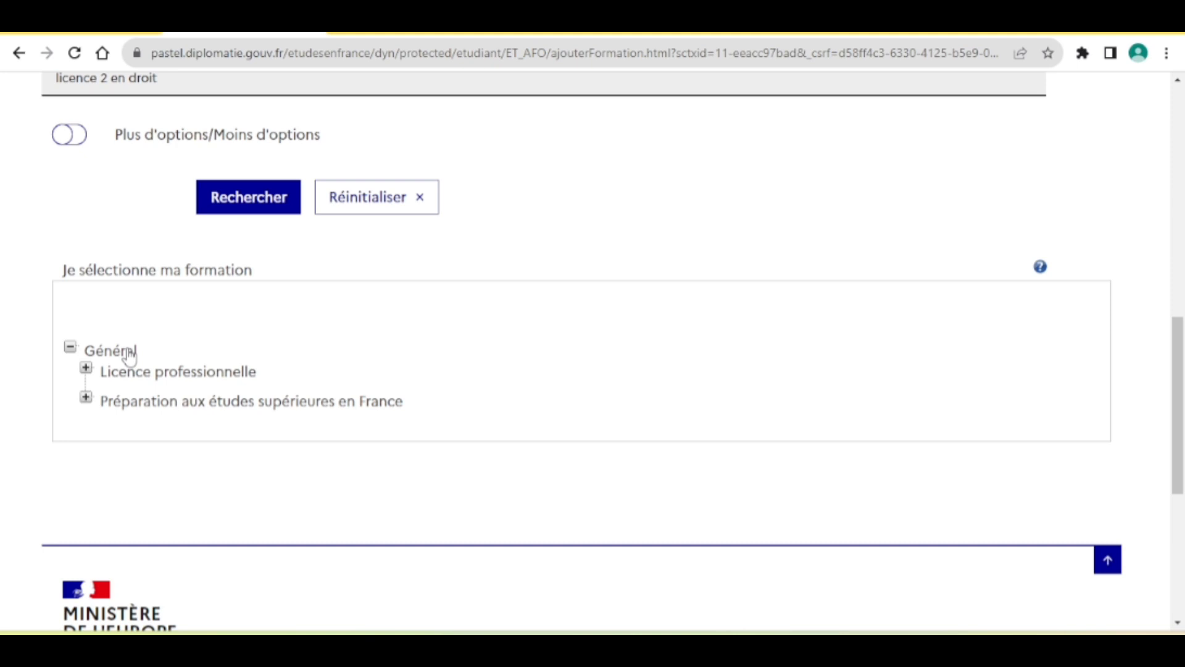
scroll(275, 373, "up", 1)
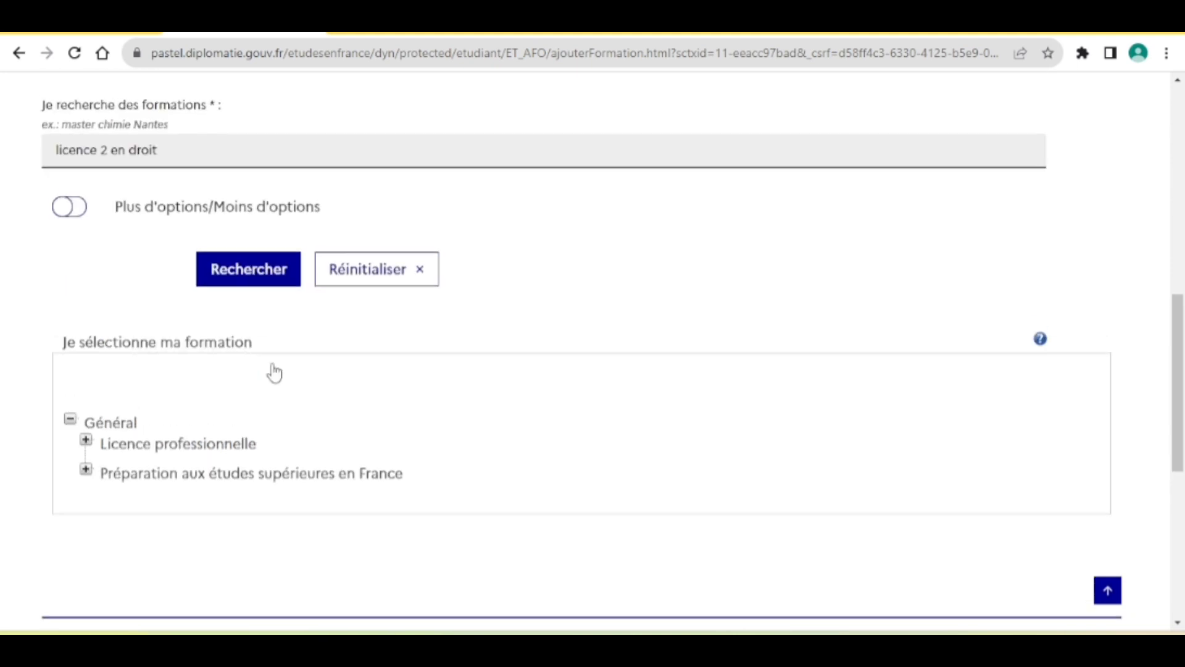
scroll(275, 374, "down", 5)
scroll(275, 373, "up", 3)
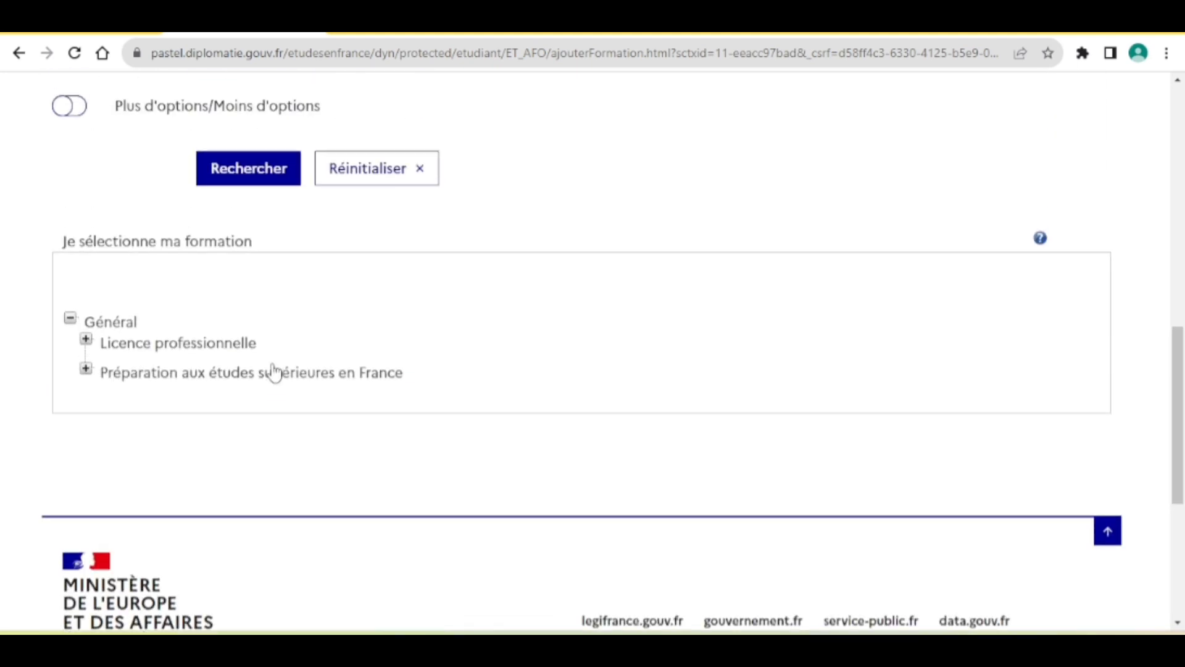
scroll(274, 374, "up", 1)
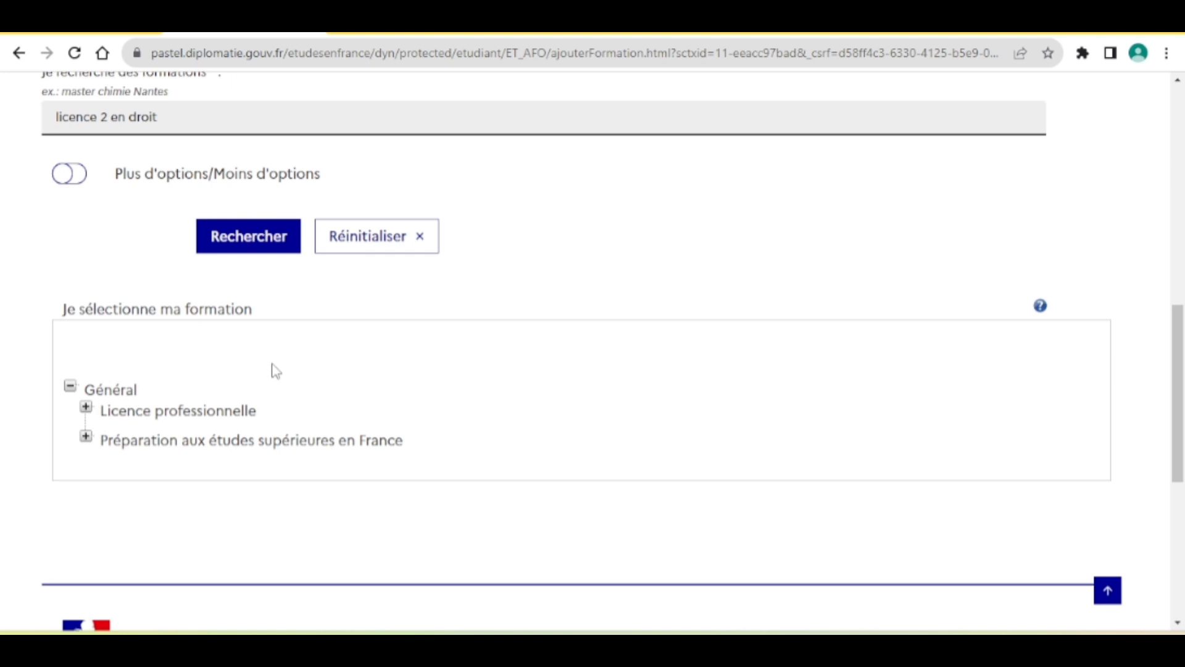
scroll(276, 371, "up", 1)
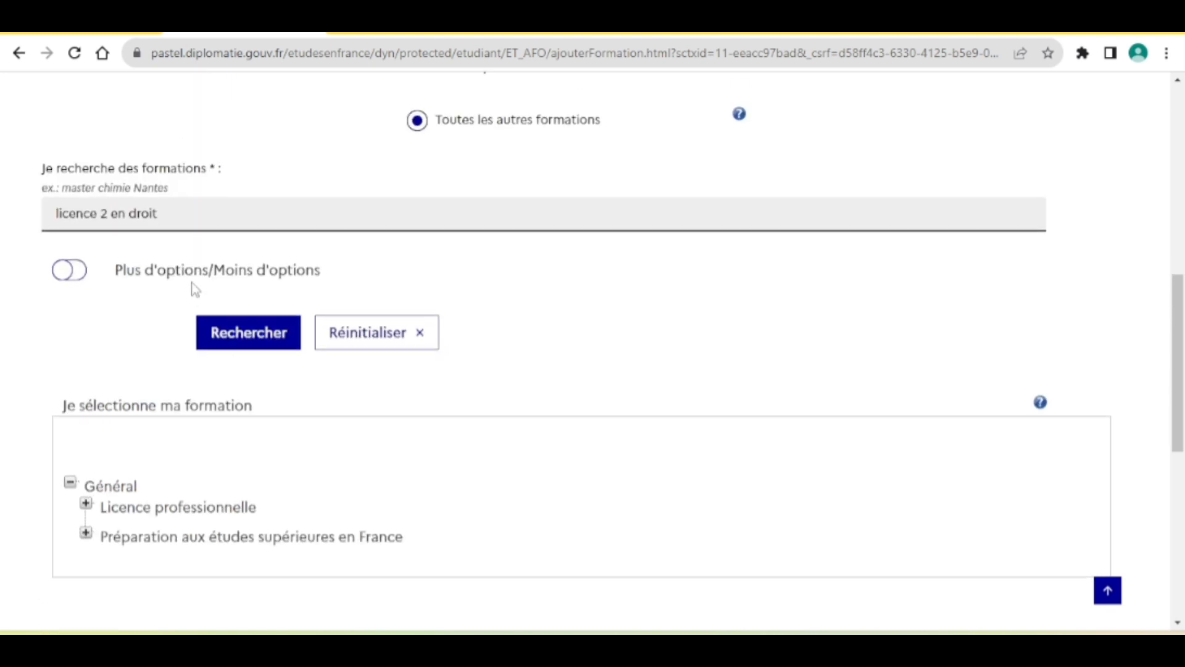
scroll(368, 506, "up", 1)
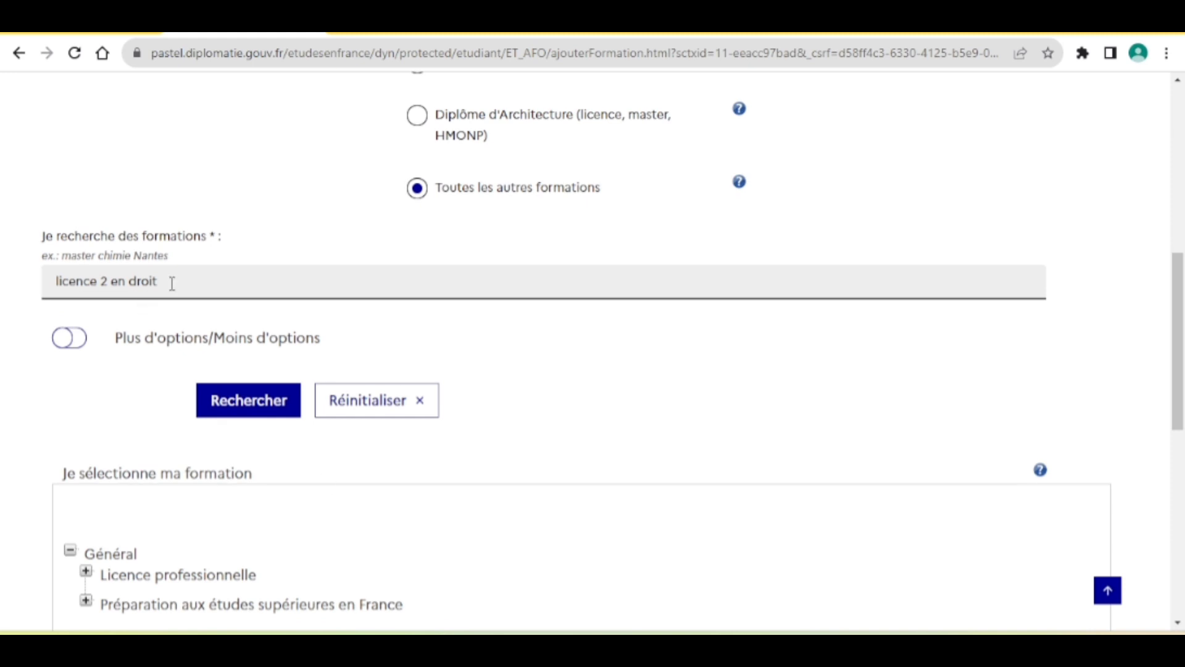
left_click(197, 289)
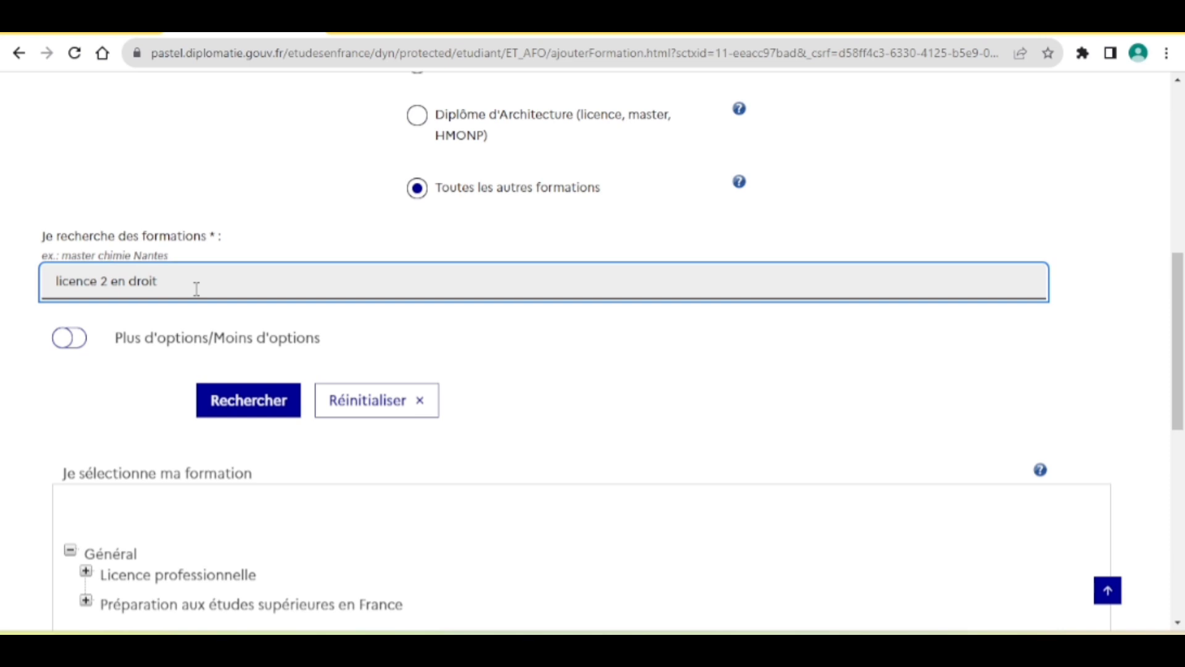
type("lyon")
left_click(274, 403)
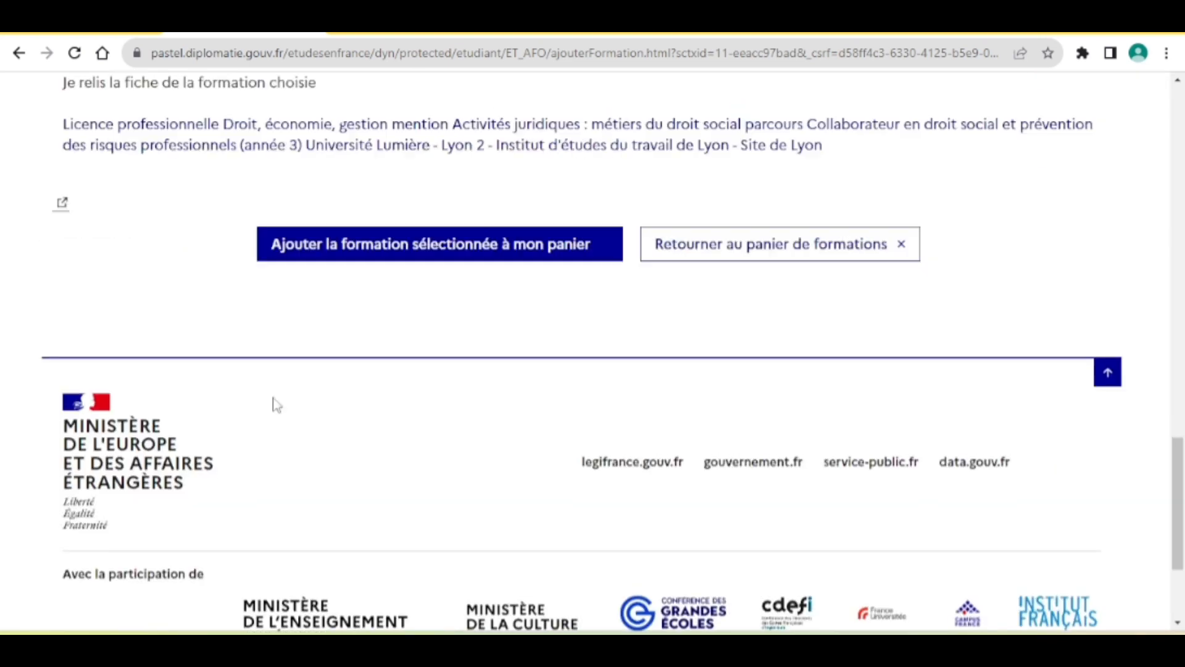
Add the selected Lyon 2 law licence to the basket and return to Je suis candidat.
scroll(276, 404, "up", 3)
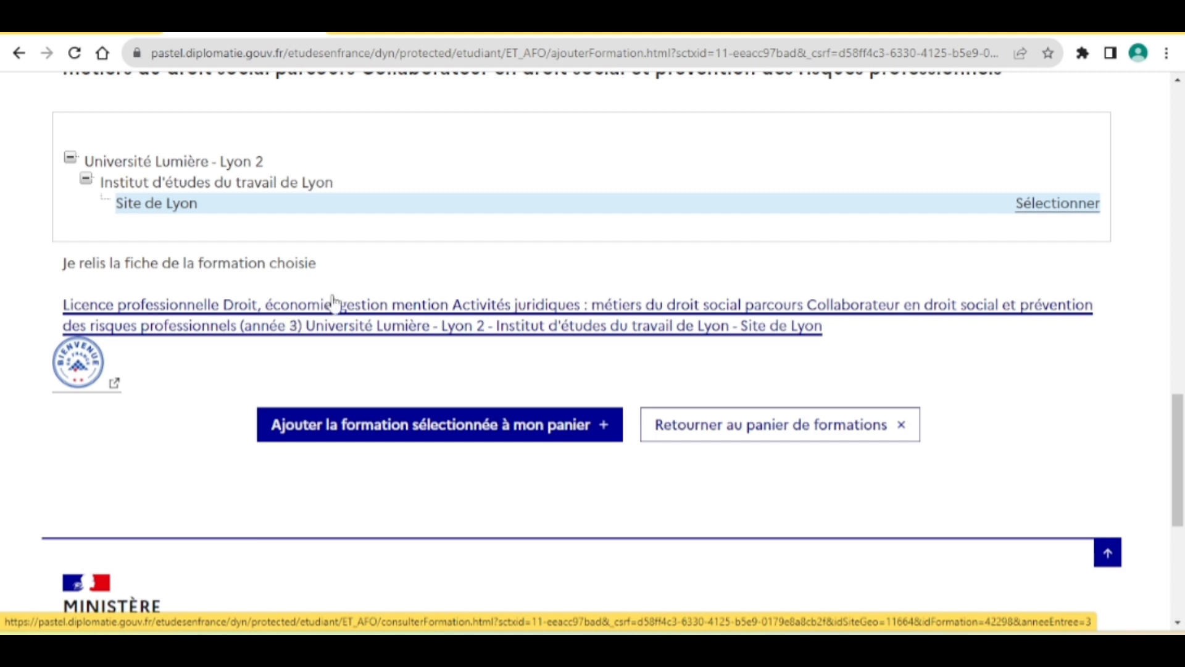
left_click(420, 426)
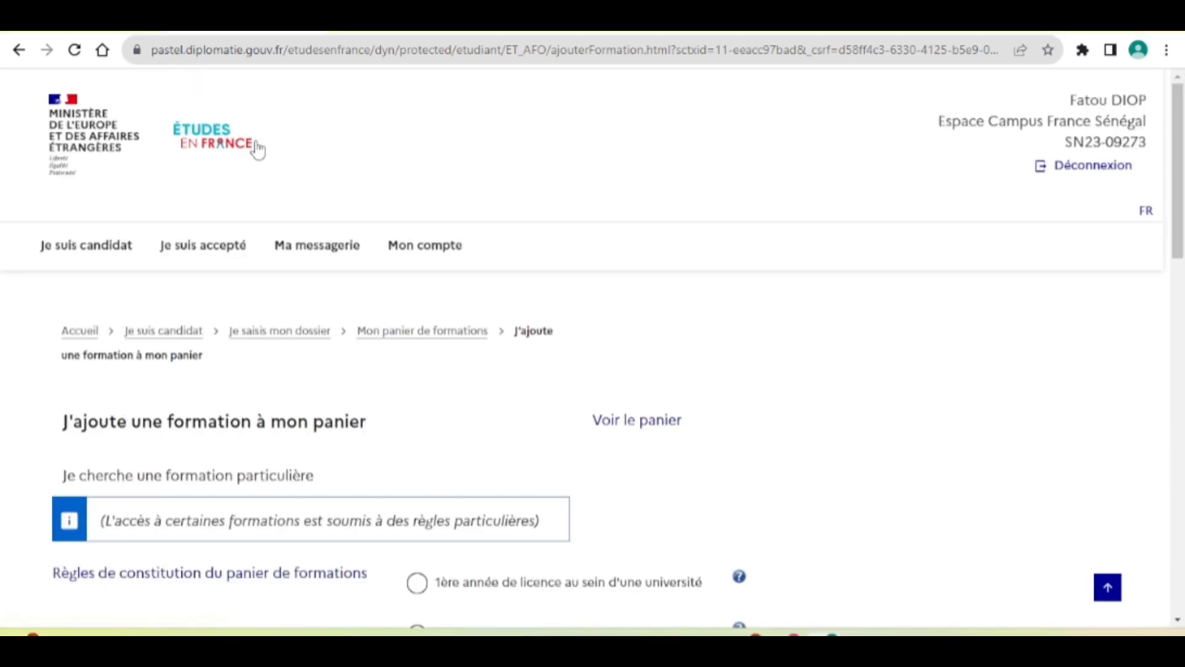
left_click(176, 334)
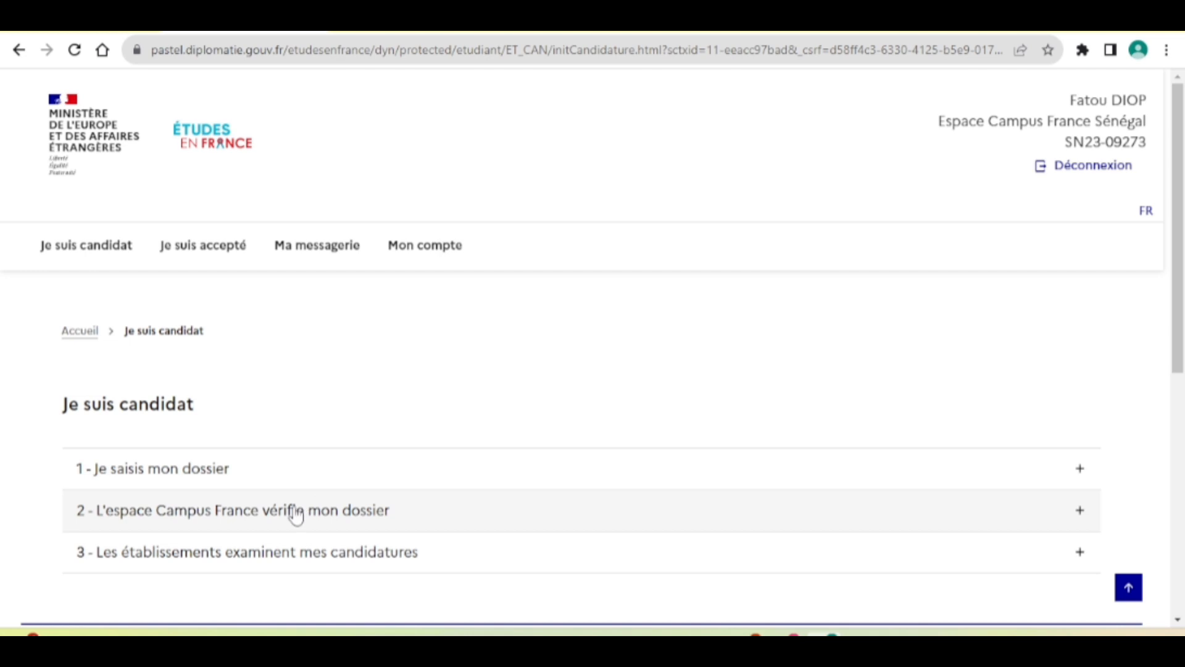
Expand step 2, 'L'espace Campus France vérifie mon dossier', and read its explanation.
left_click(297, 511)
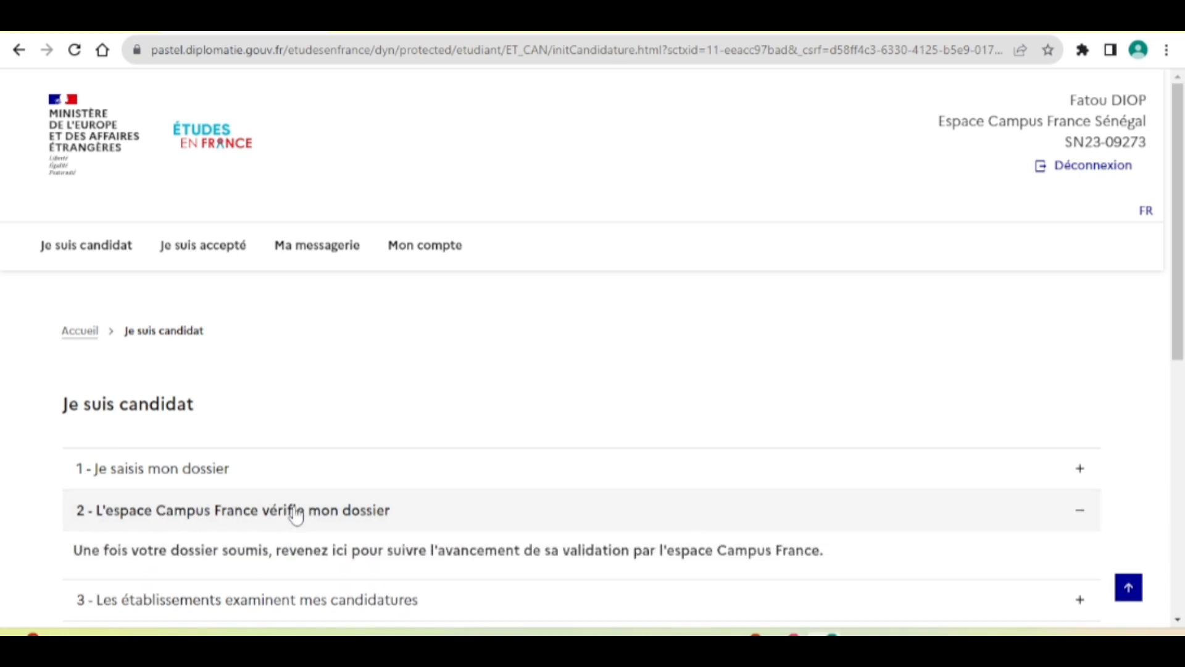
scroll(291, 510, "down", 1)
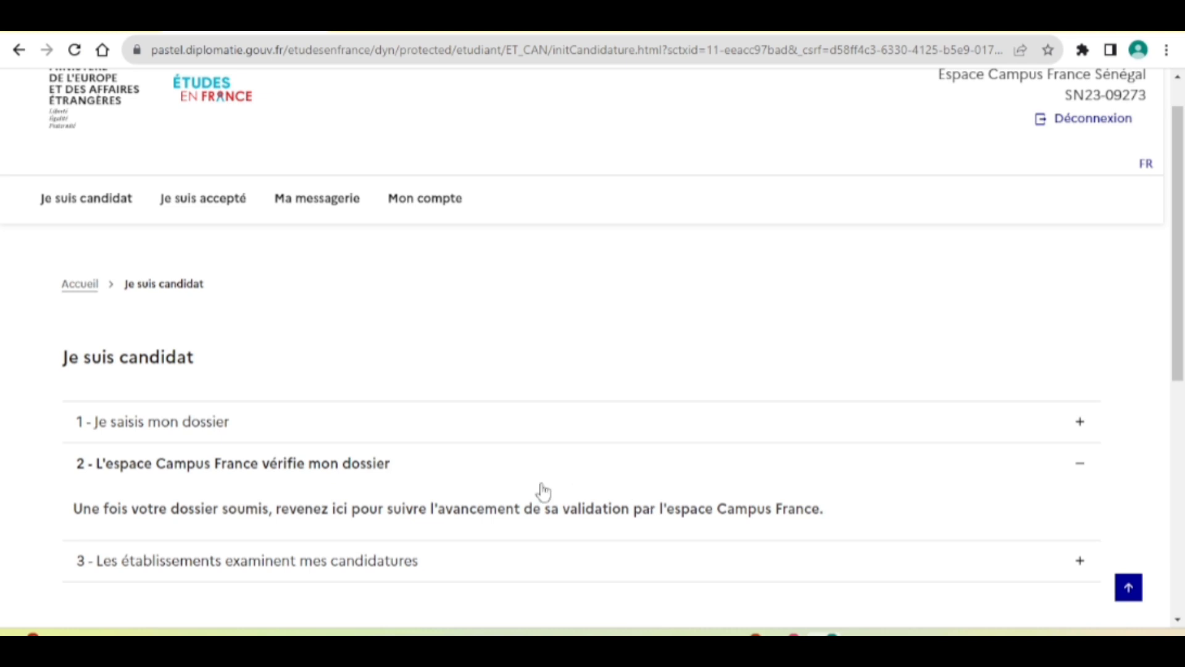
scroll(607, 516, "down", 2)
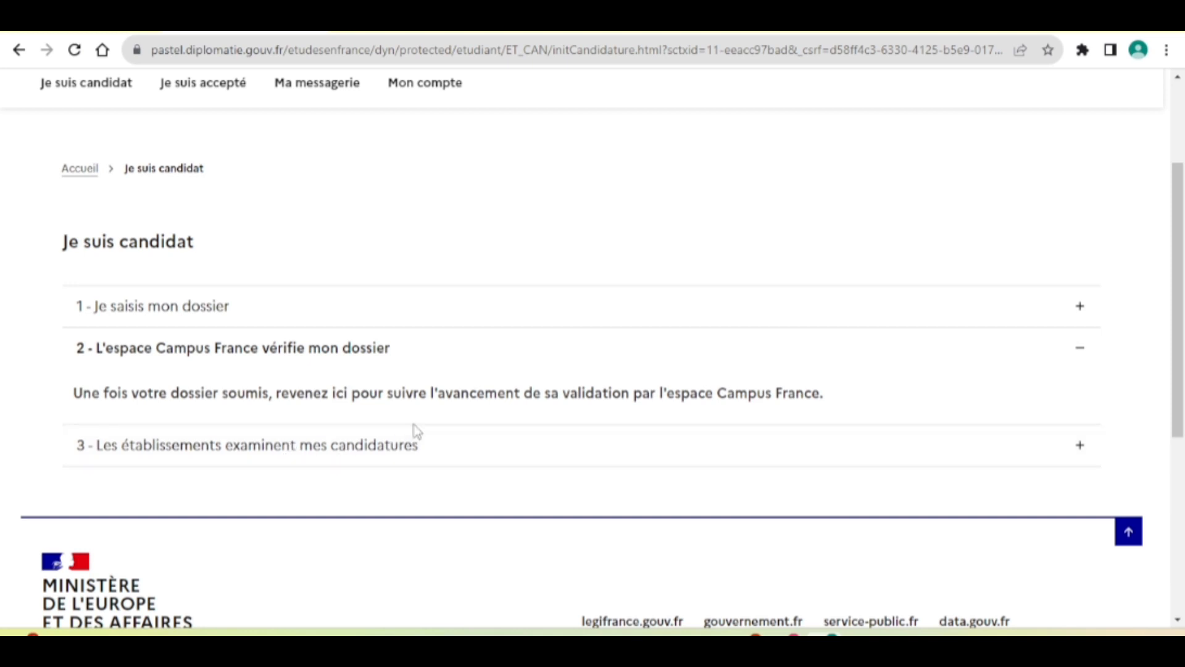
scroll(413, 431, "up", 3)
scroll(414, 431, "down", 3)
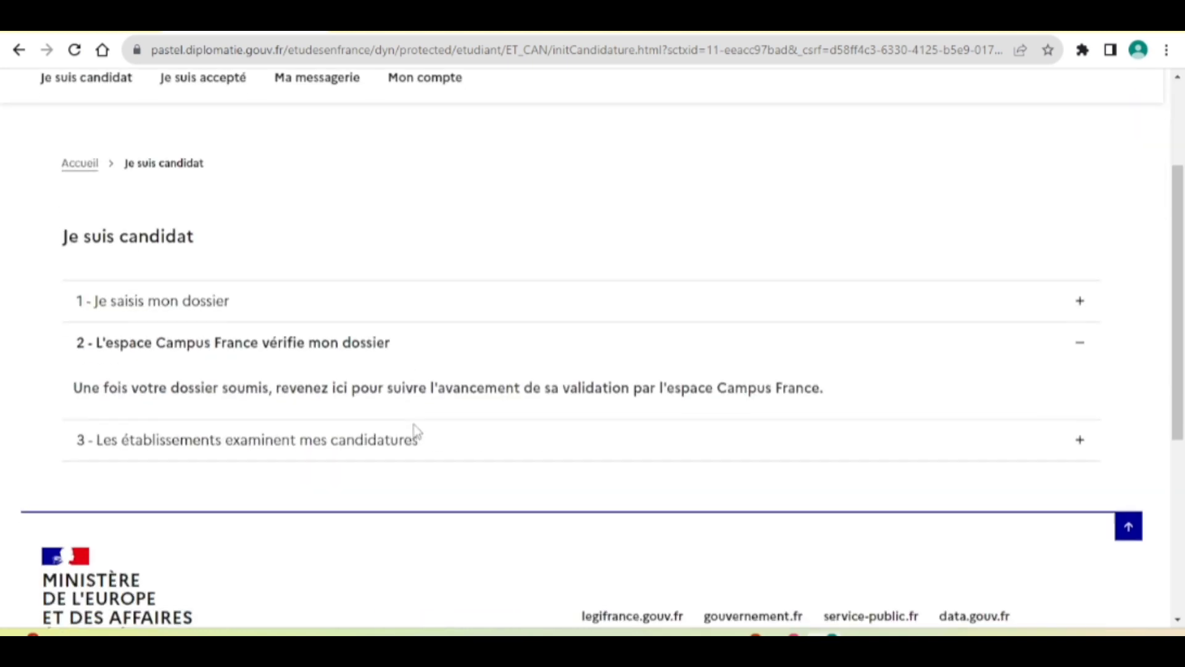
scroll(410, 431, "up", 2)
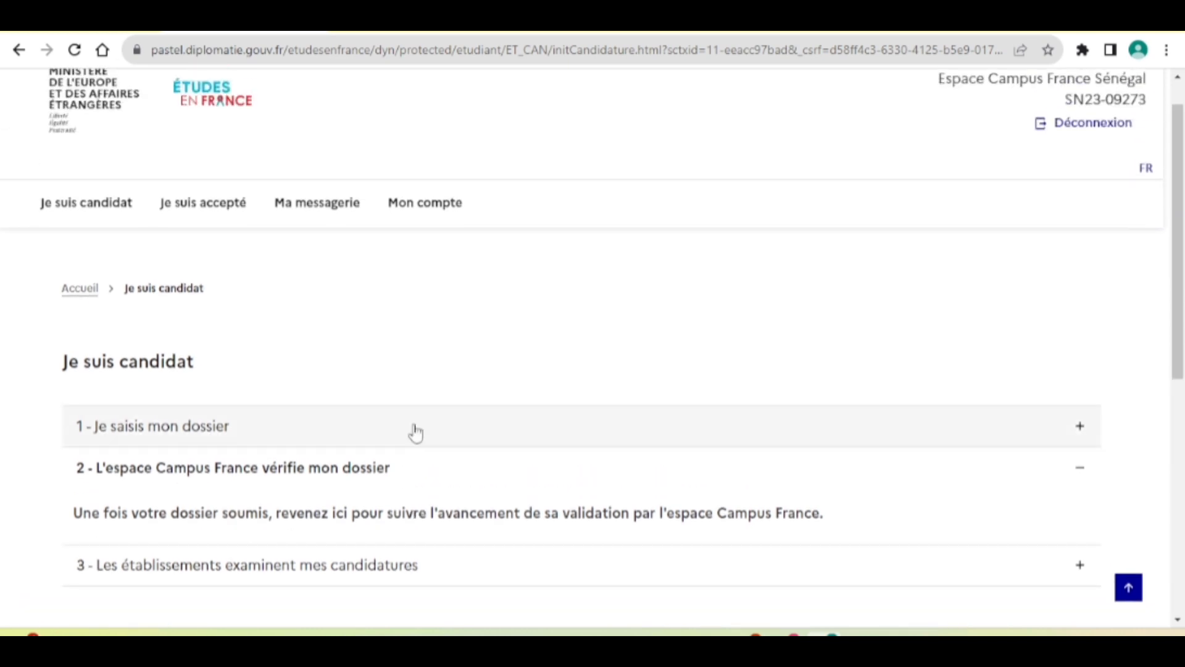
Open Je suis accepté, expand '1 - Je finalise ma procédure', then go to Ma messagerie.
left_click(210, 213)
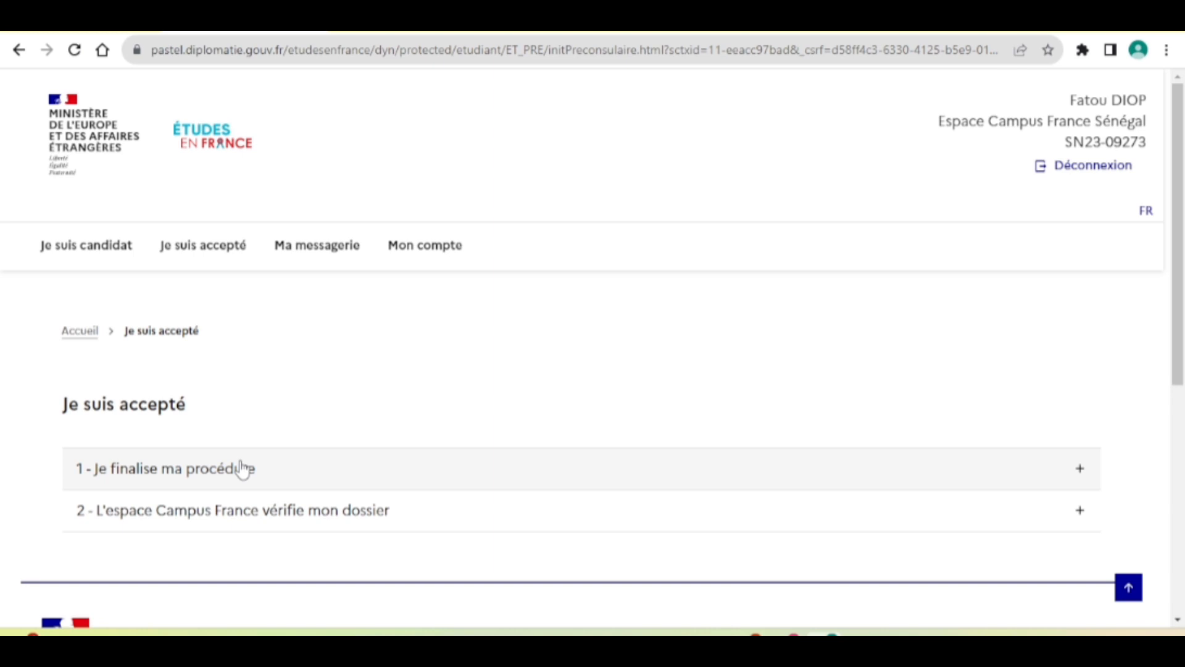
left_click(272, 485)
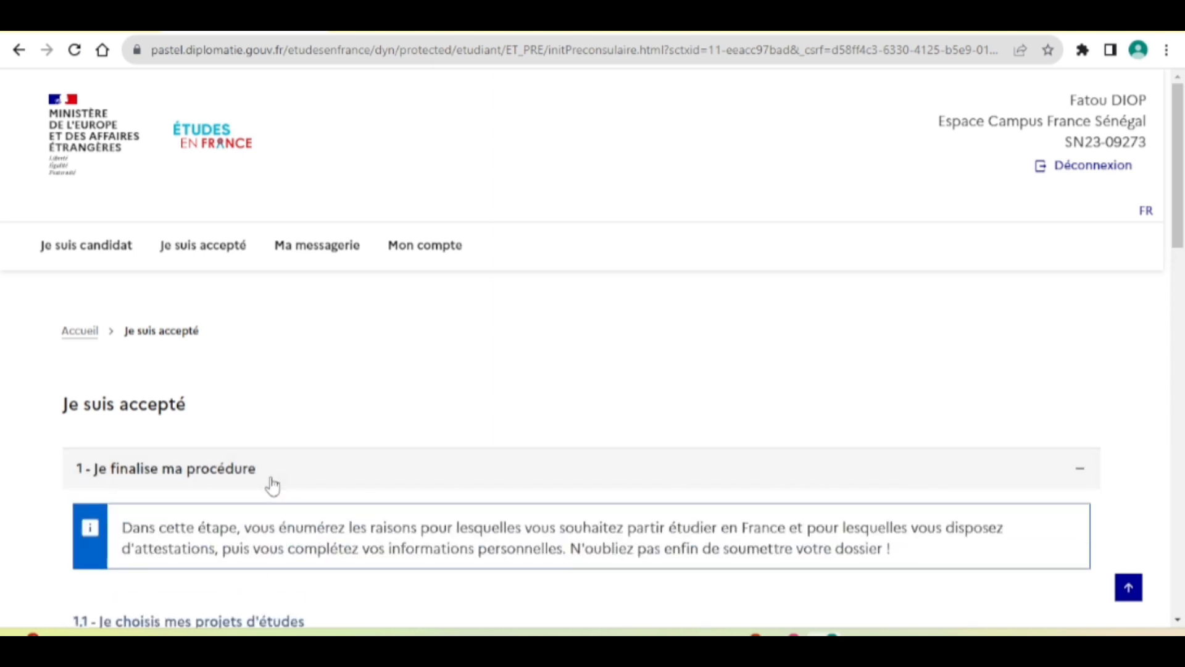
scroll(272, 485, "down", 1)
scroll(272, 486, "up", 1)
scroll(272, 486, "down", 2)
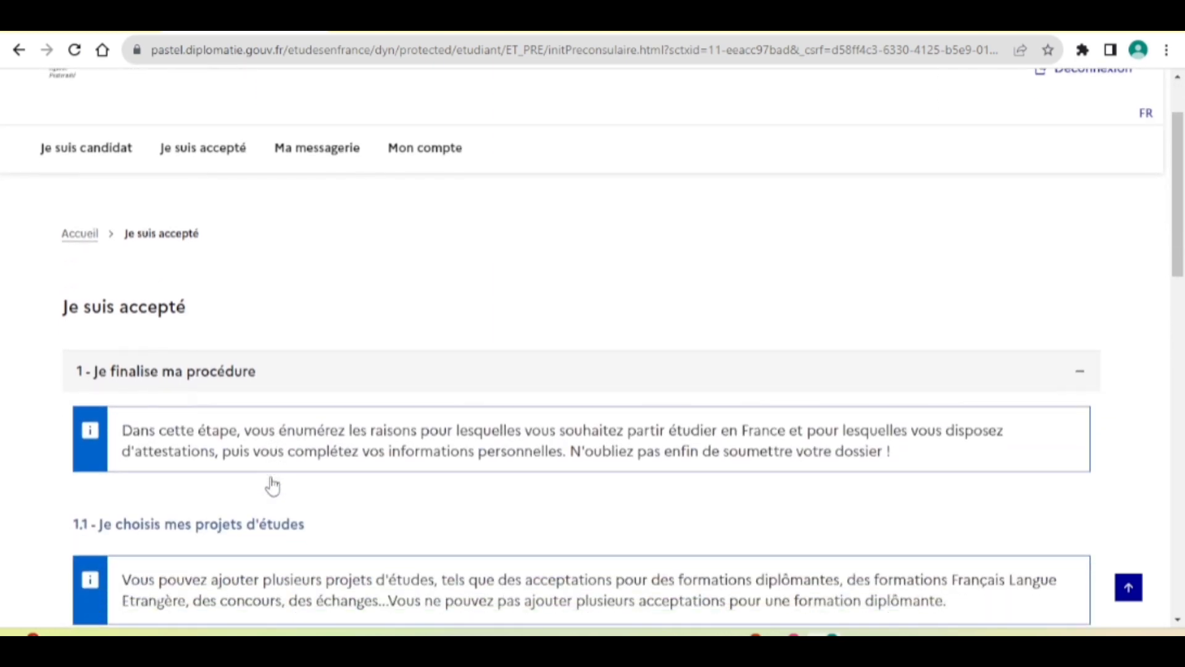
scroll(272, 485, "down", 3)
scroll(271, 486, "up", 4)
scroll(271, 485, "down", 2)
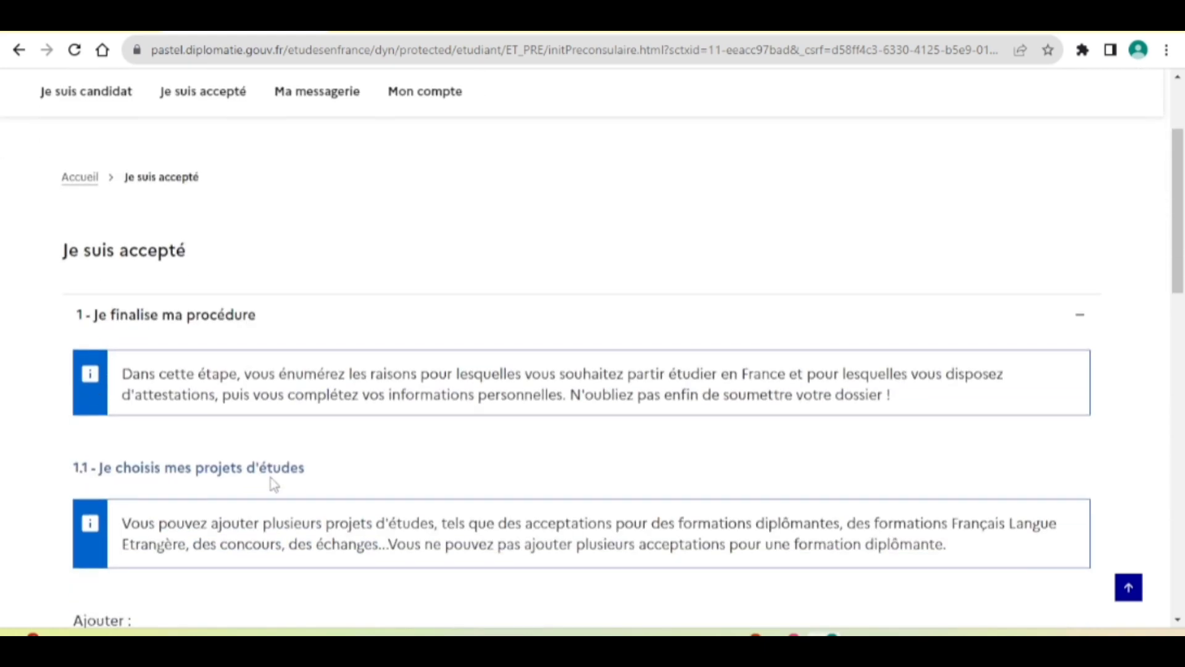
scroll(272, 485, "down", 1)
scroll(272, 485, "up", 3)
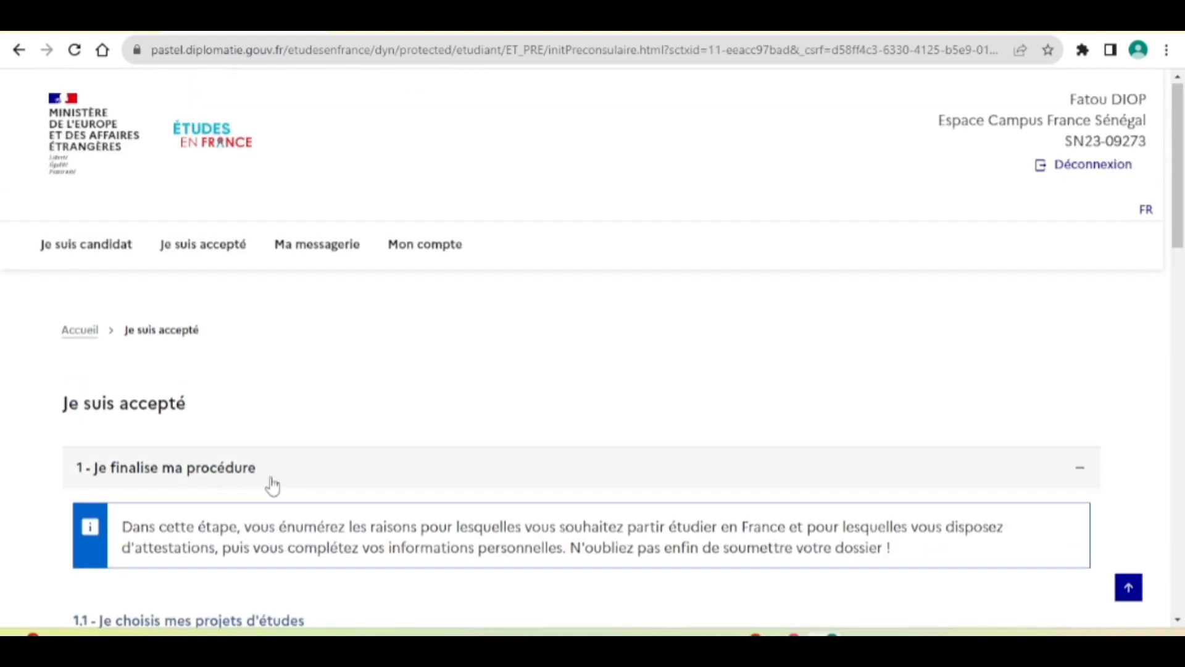
left_click(319, 256)
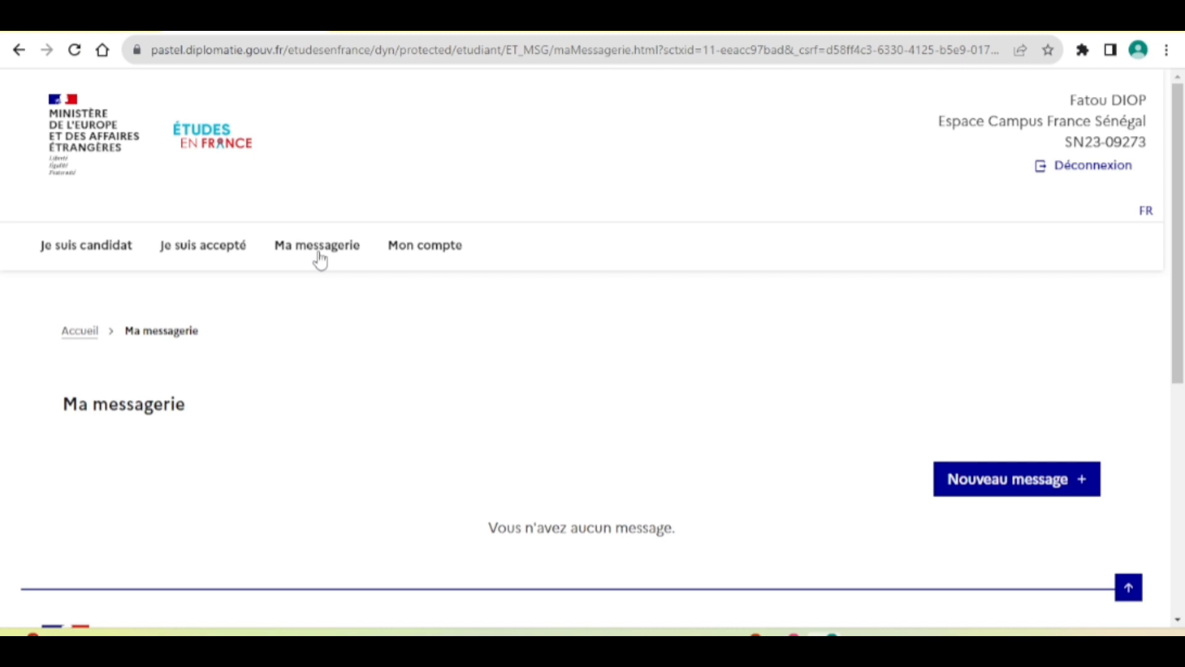
Open Mon compte and review the account e-mail and new-password fields.
left_click(434, 255)
scroll(347, 412, "down", 3)
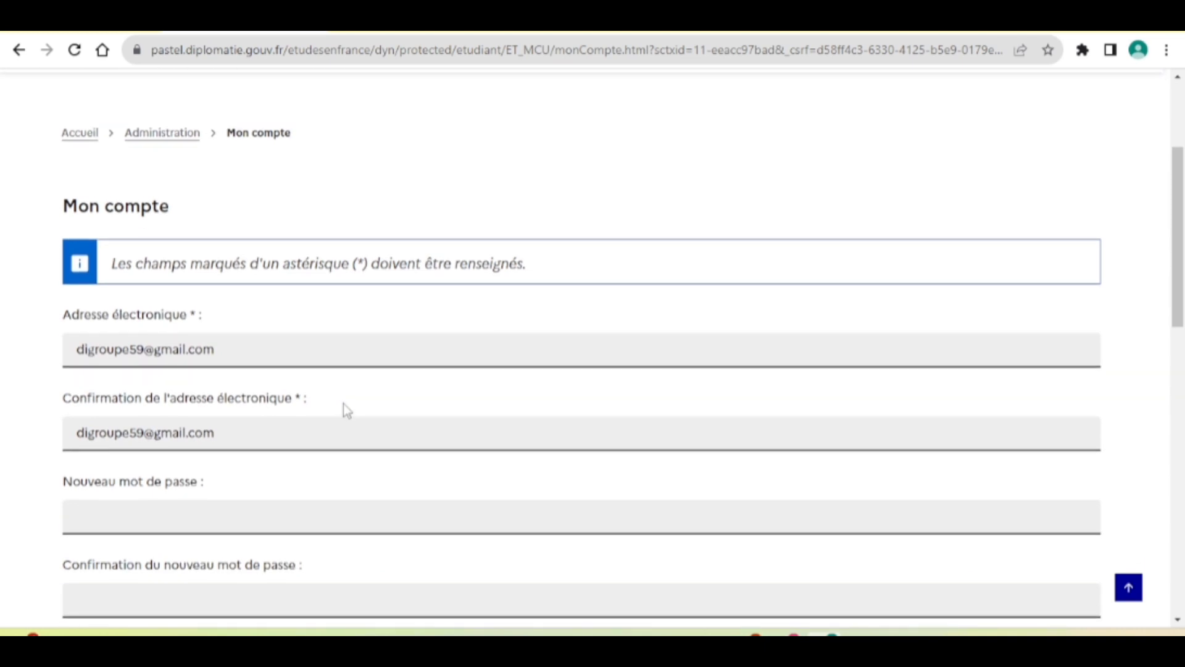
scroll(346, 410, "down", 2)
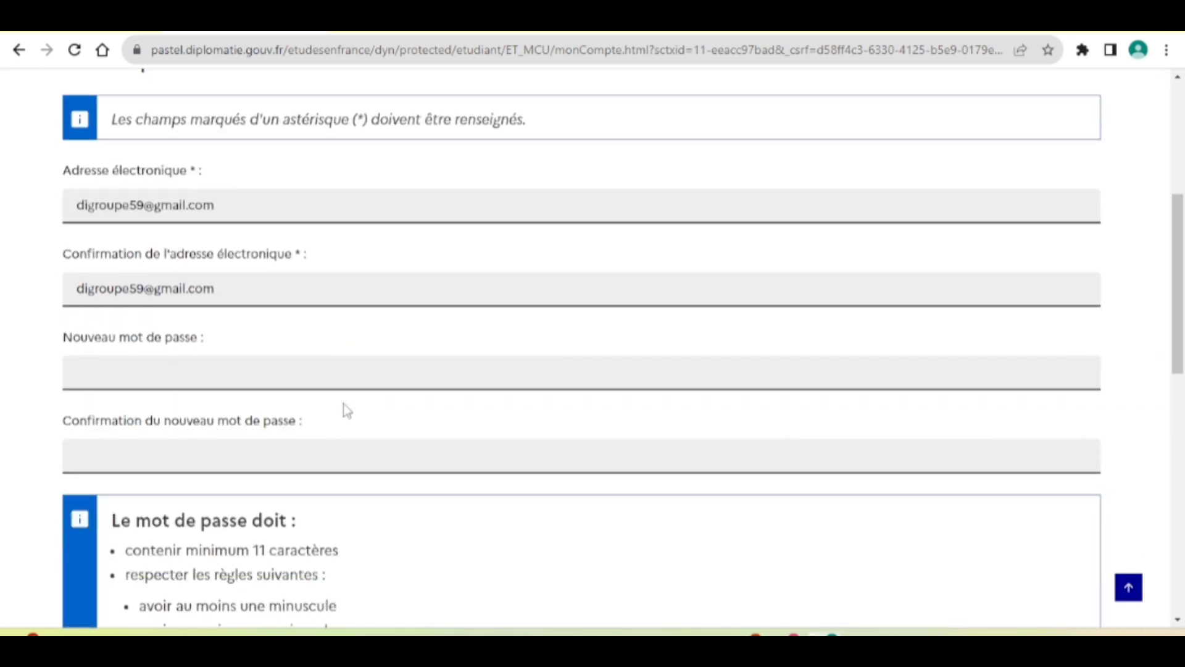
scroll(343, 406, "down", 2)
scroll(343, 407, "up", 7)
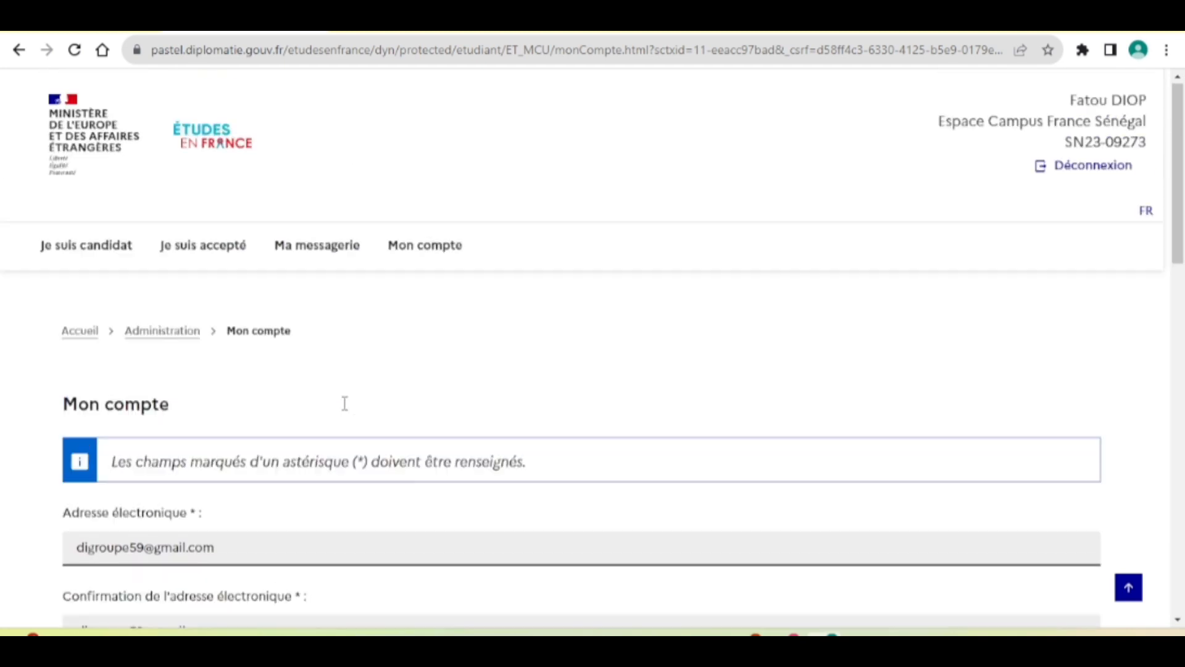
Go back to the Je suis candidat page showing its three application steps.
left_click(94, 260)
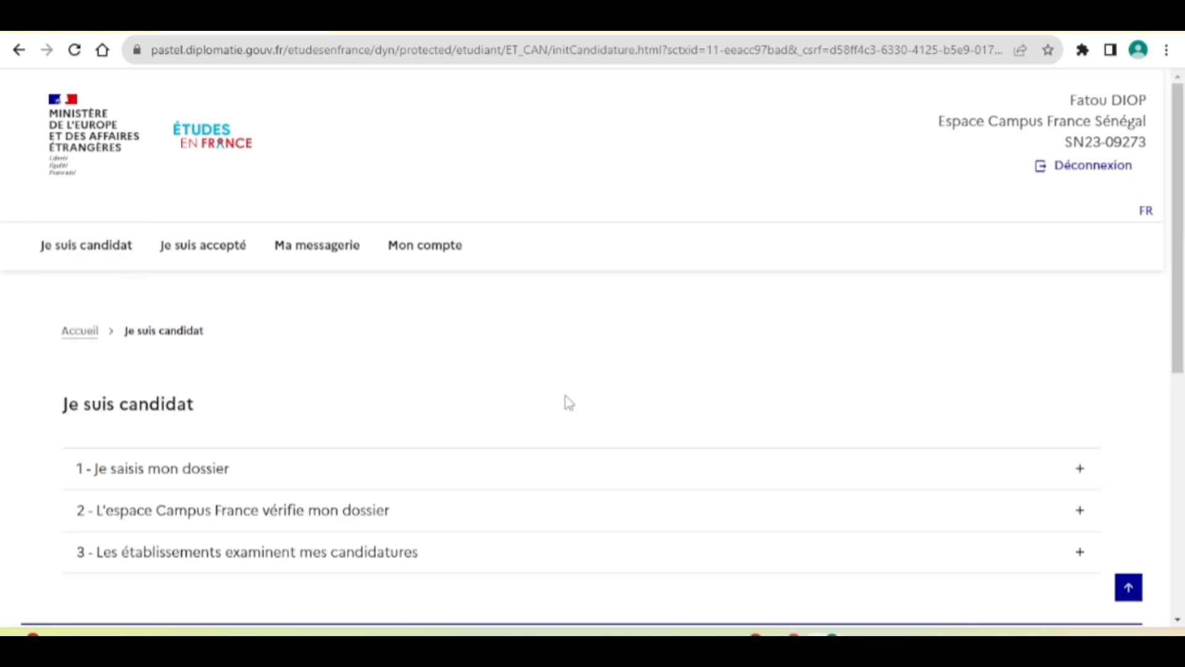